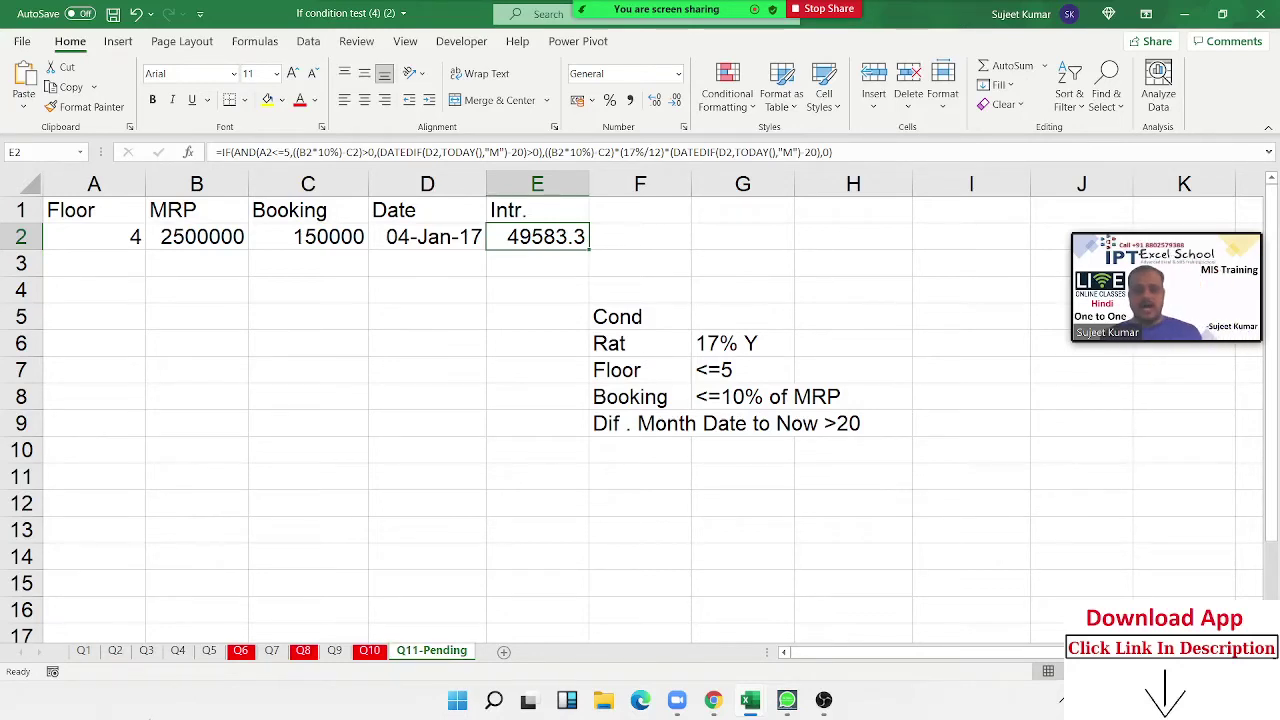
On Q1, clear the commission values in C2:D12 and select G5:G8 around the stray 0
left_click(83, 650)
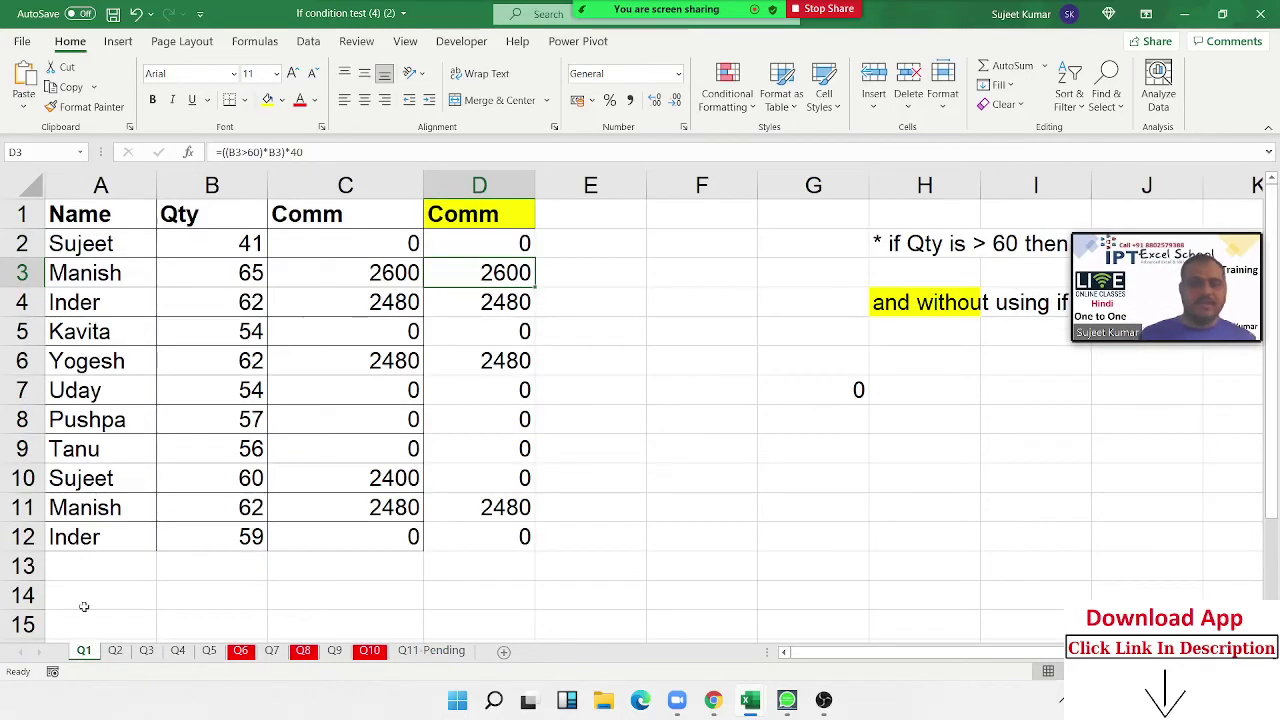
left_click_drag(356, 250, 497, 527)
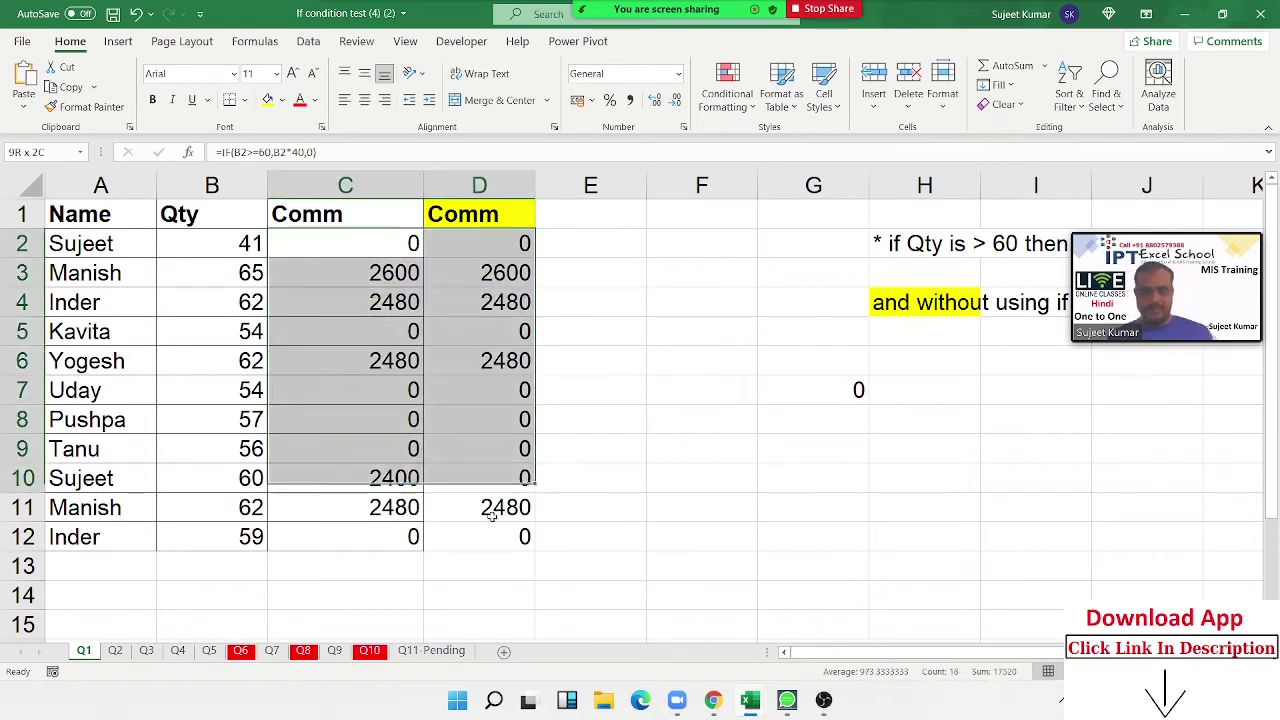
key("Delete")
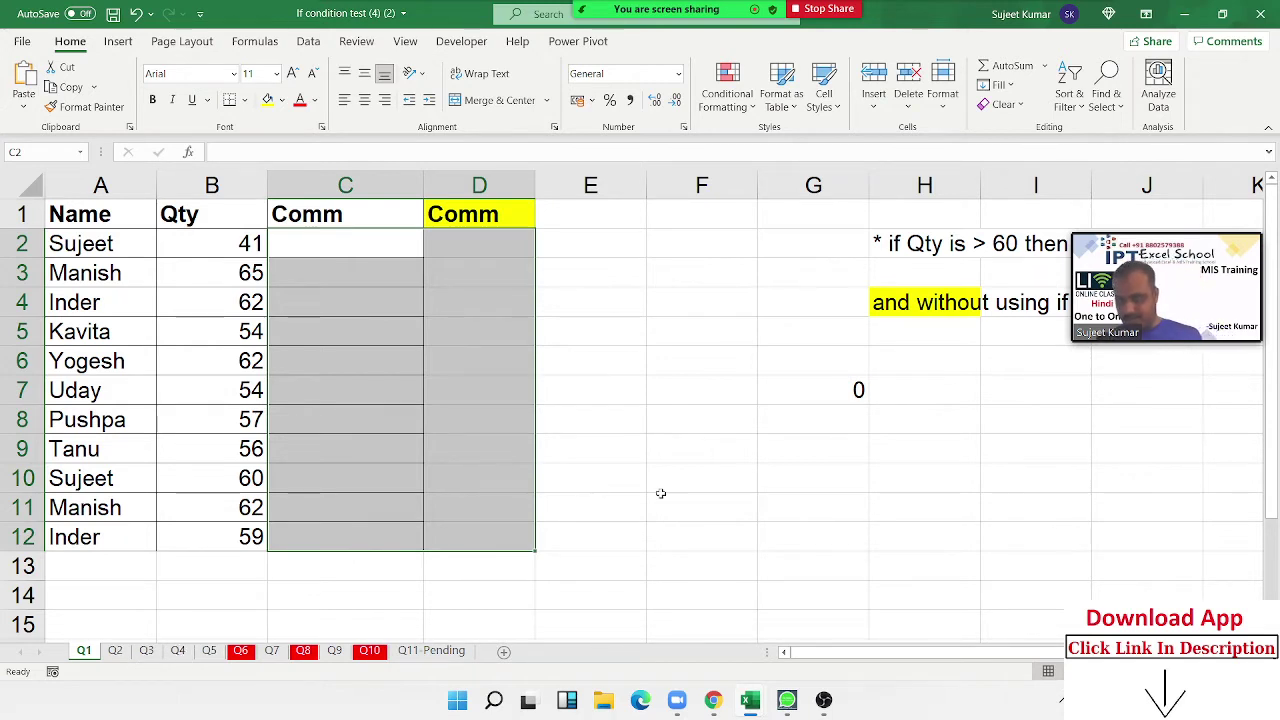
mouse_move(1149, 275)
left_click_drag(1170, 219, 1172, 383)
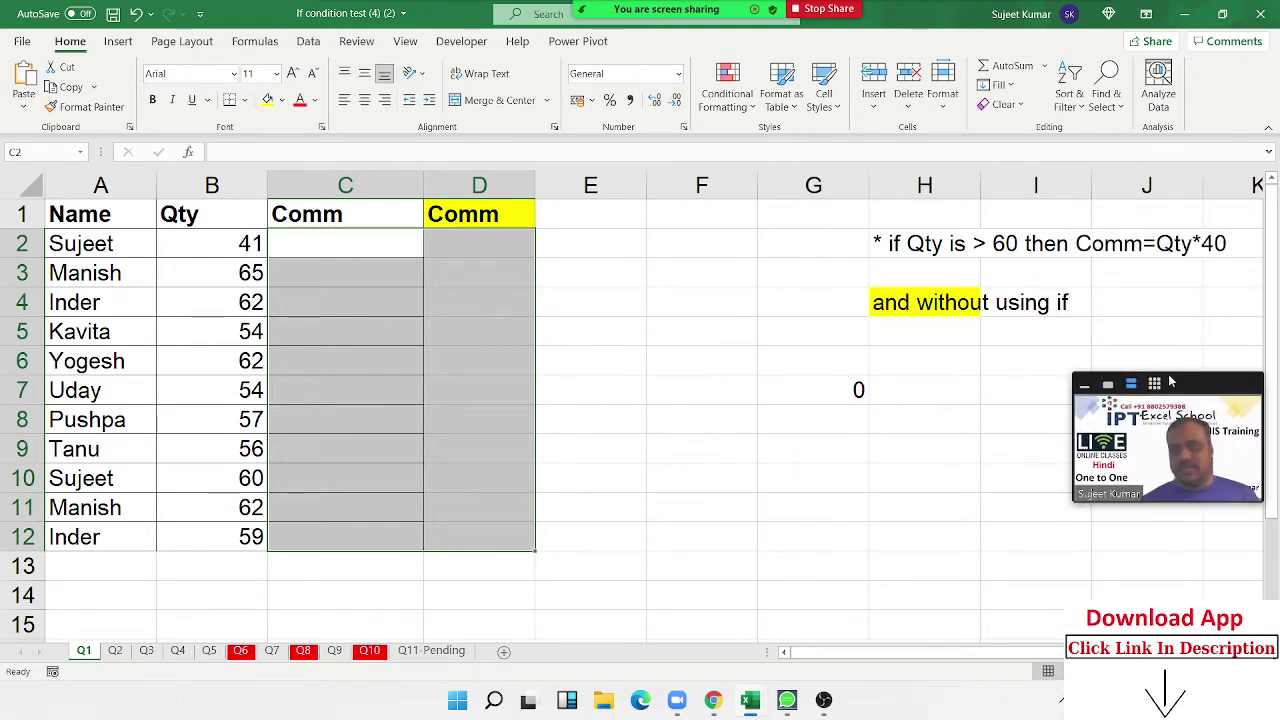
left_click_drag(806, 322, 797, 414)
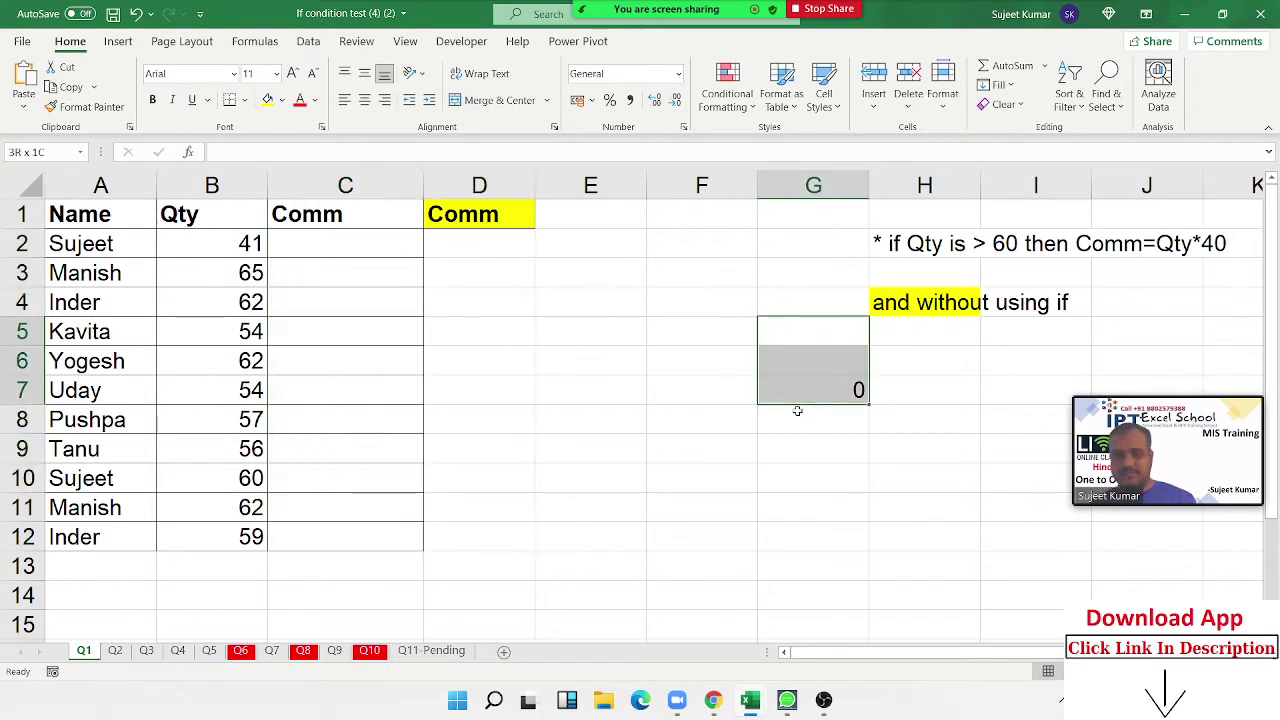
Delete the stray 0 in G7, glance at Q2, then return to Q1's Comm cells
key("Delete")
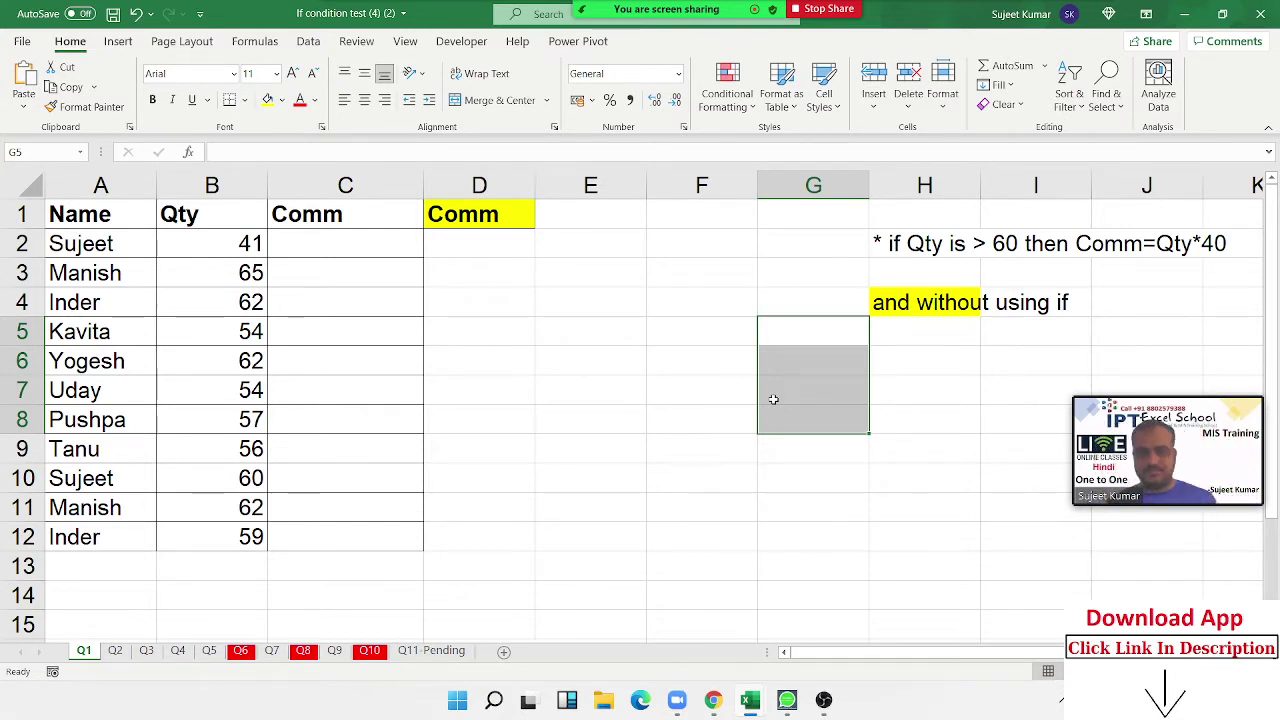
left_click(150, 562)
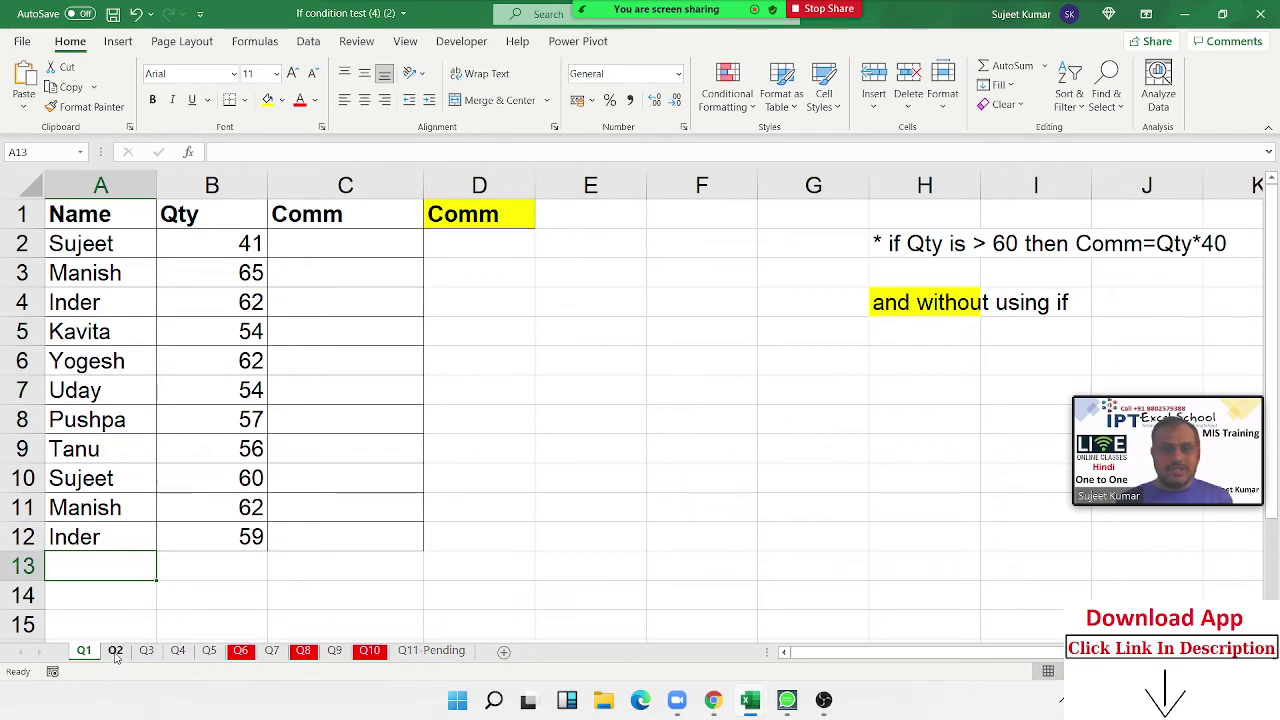
left_click(115, 651)
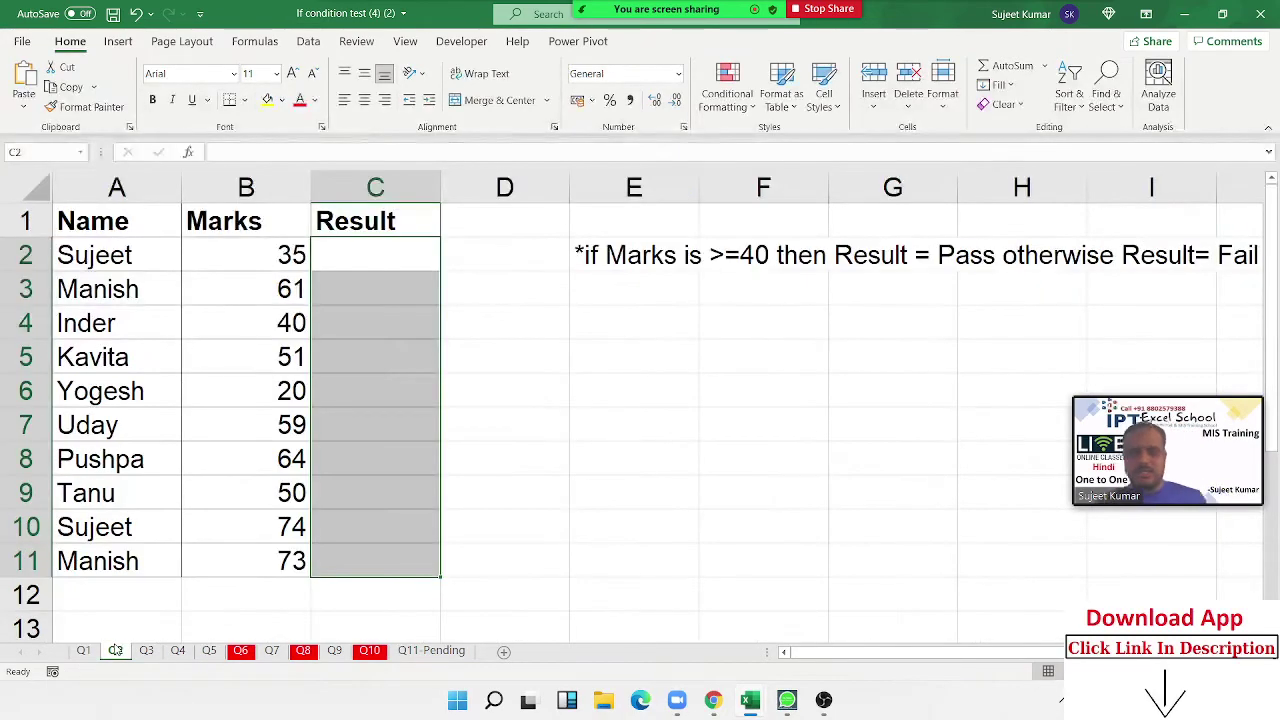
left_click(84, 651)
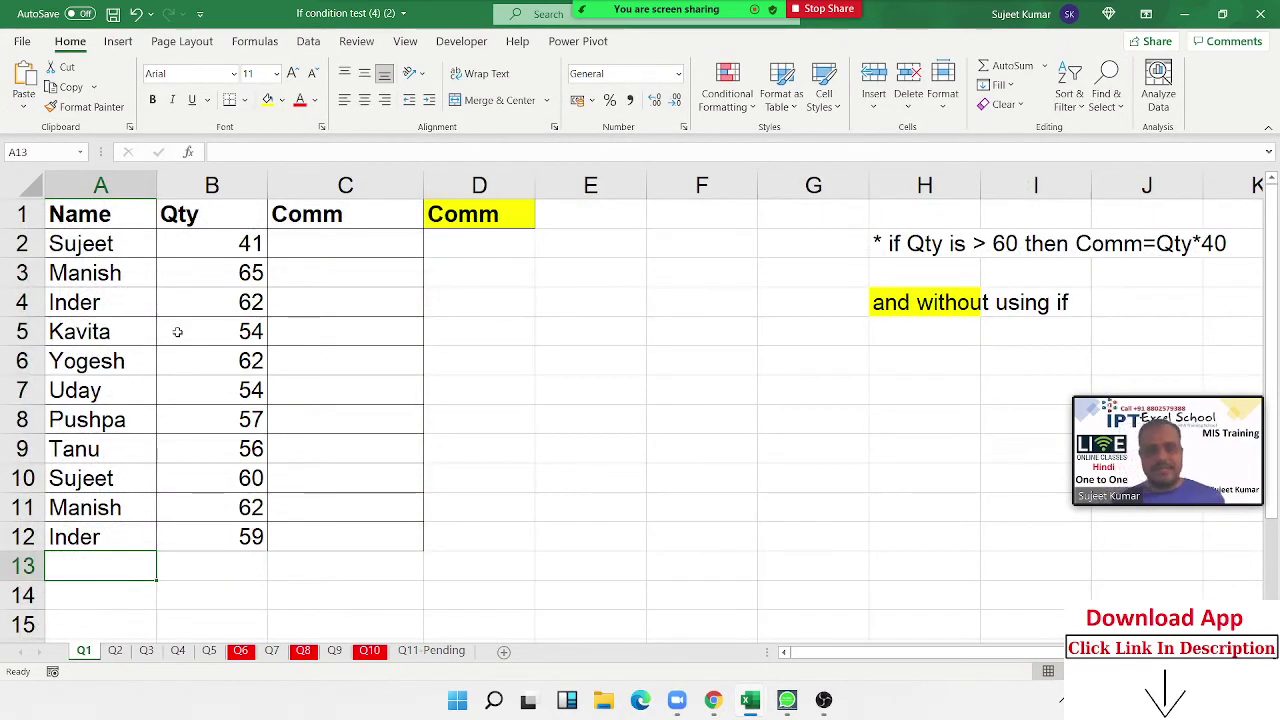
left_click(328, 247)
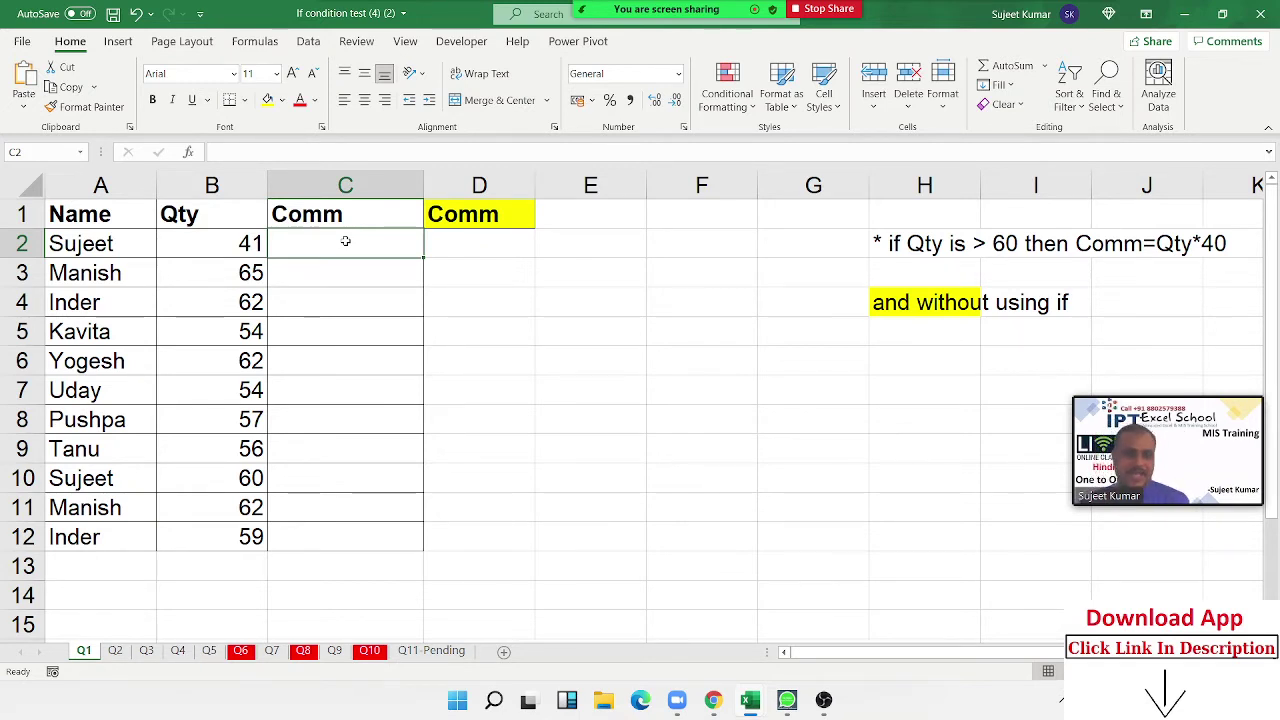
key("Right")
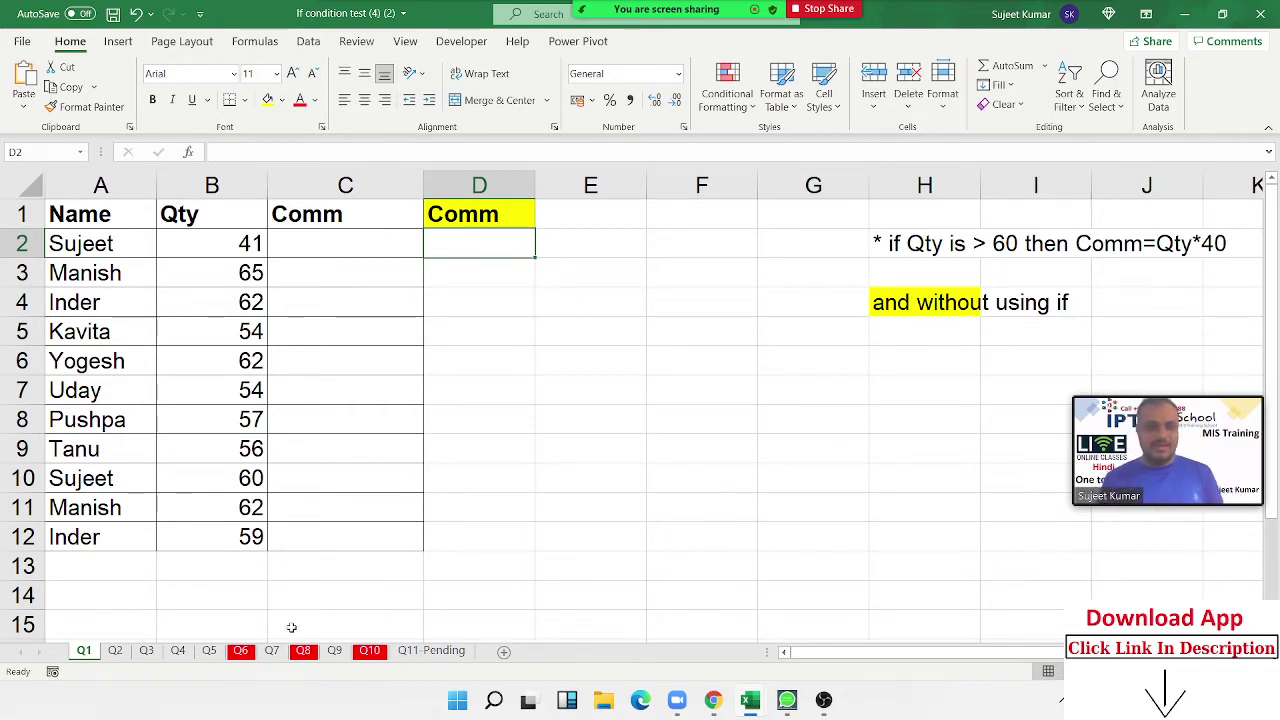
Enter the comparison operators =, > and < in E4, E5 and E6
left_click(642, 296)
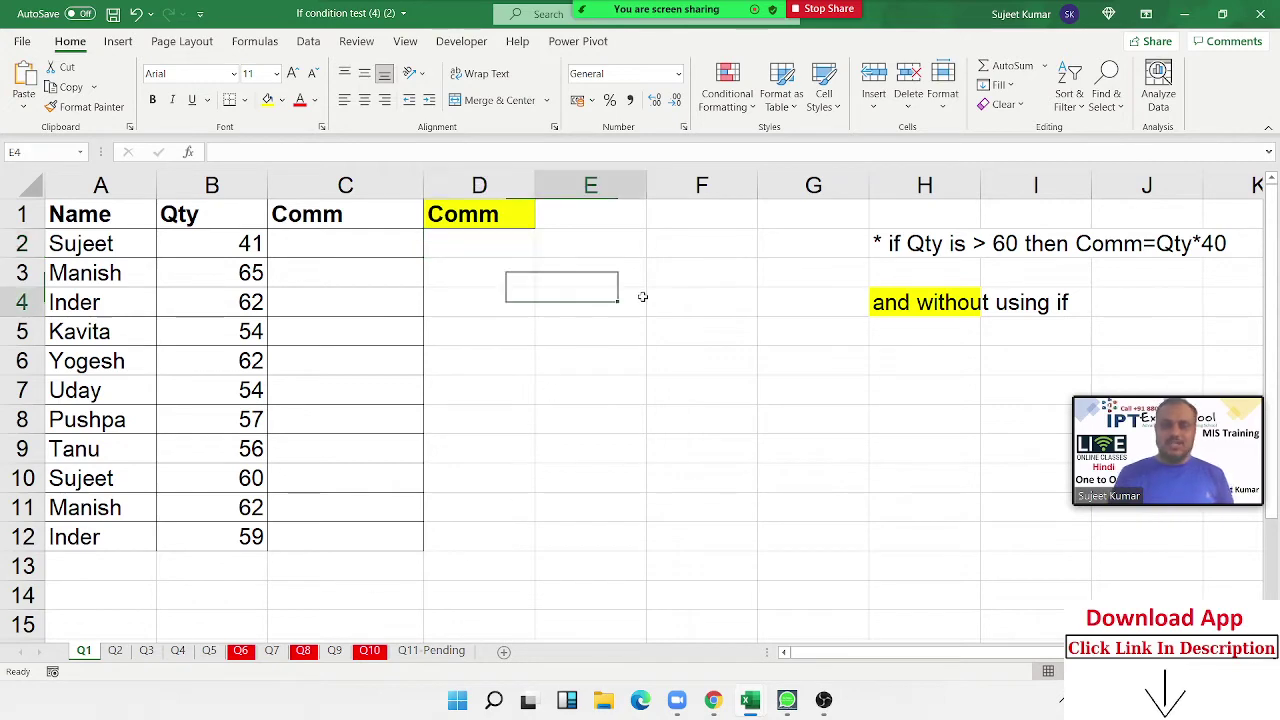
type("=")
key("Return")
type(">")
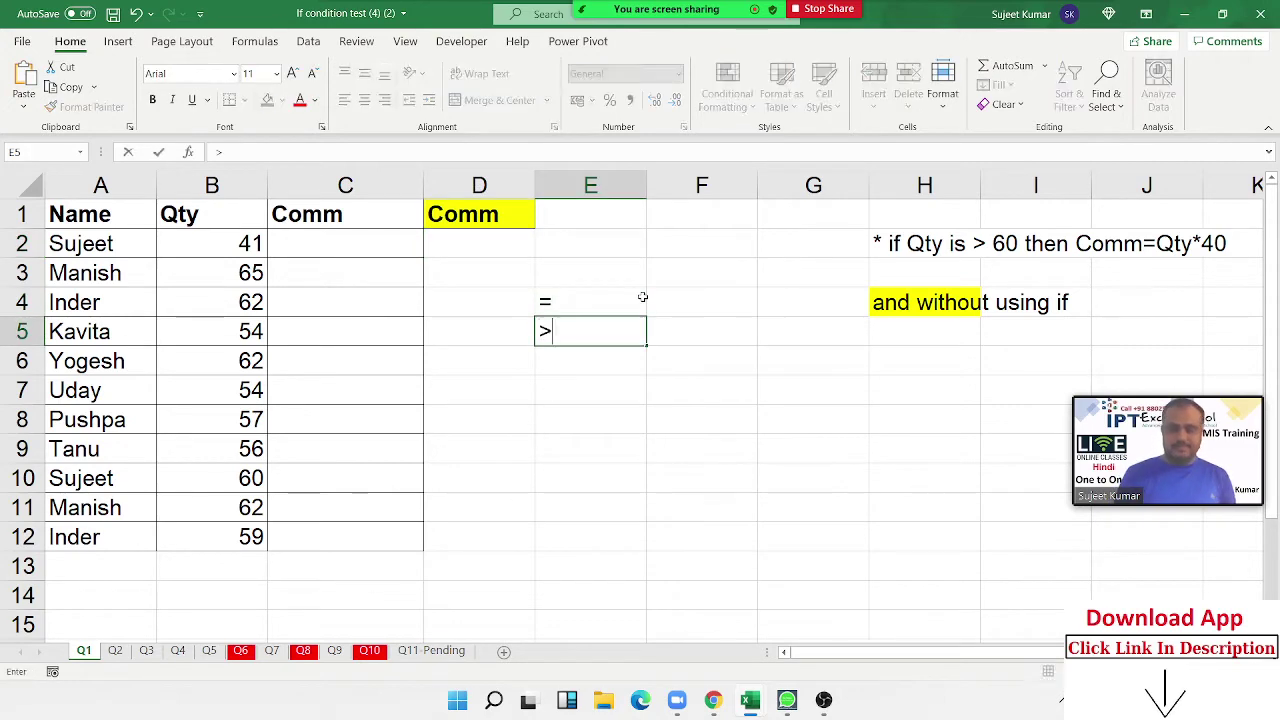
key("Return")
type("<")
key("Return")
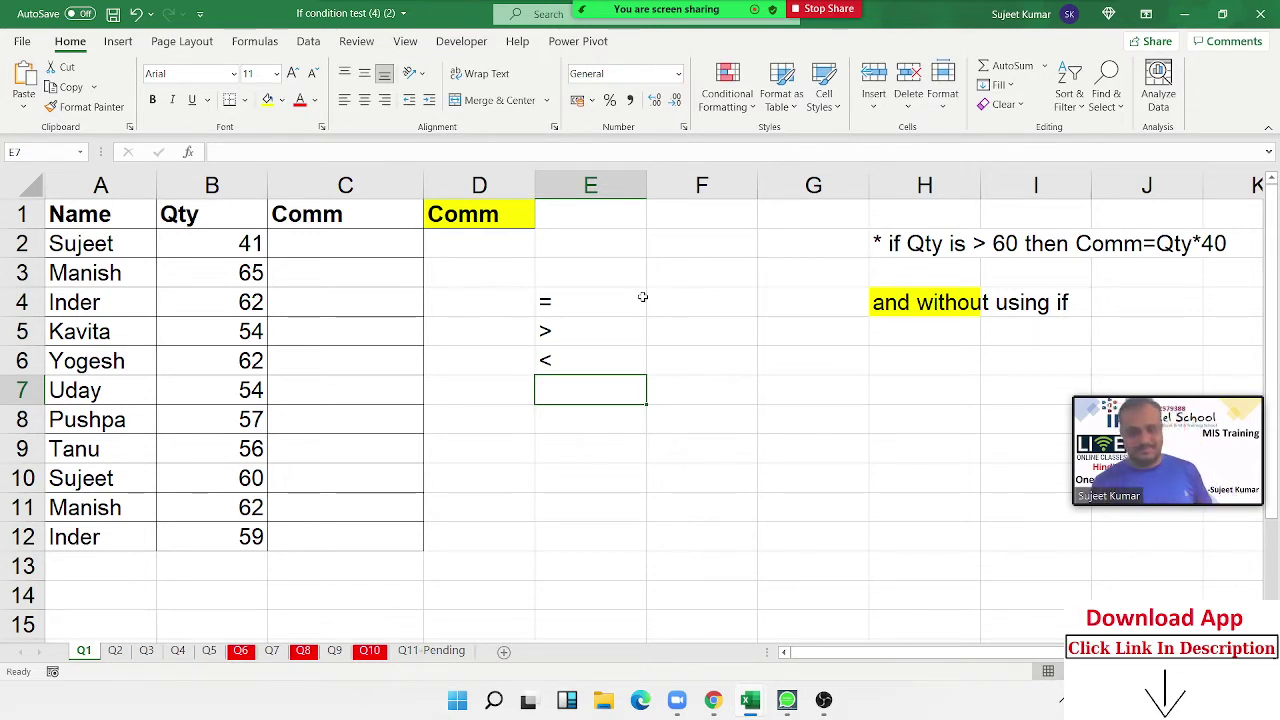
Review Q2's marks and Result cells C2:C9, then Q3, and Q4's MRP and TAX cells
left_click(115, 651)
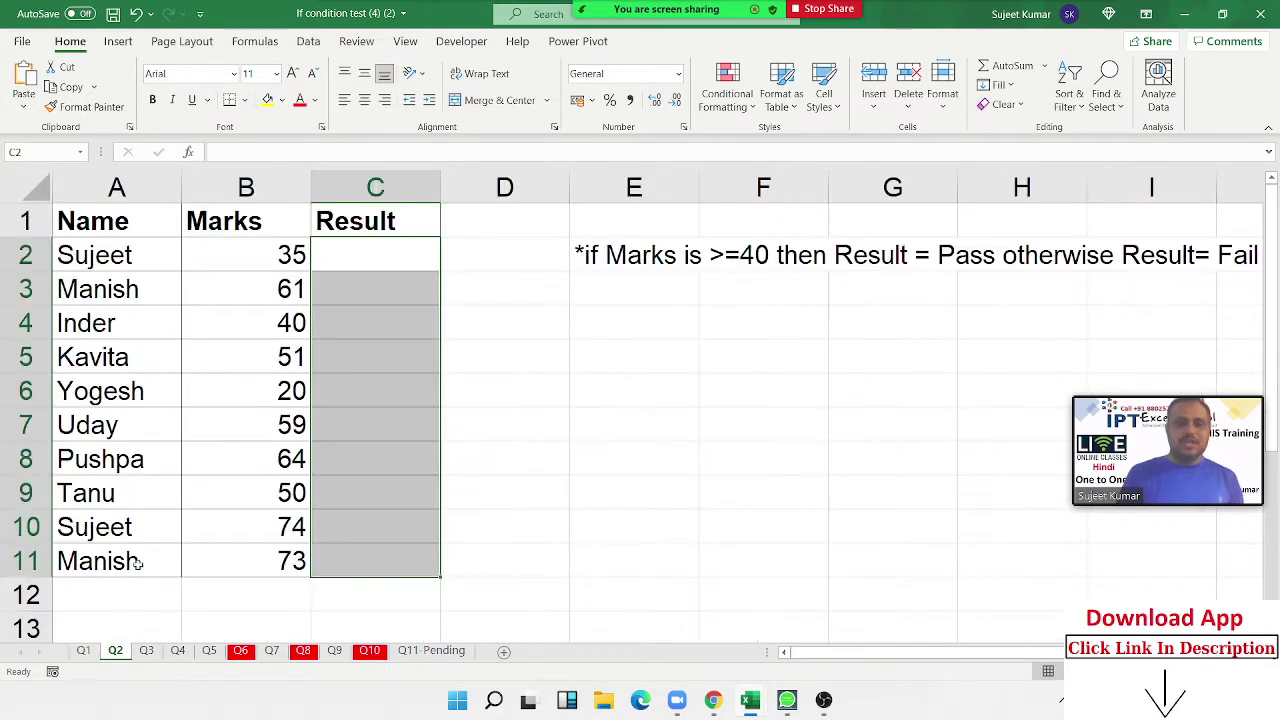
left_click(241, 292)
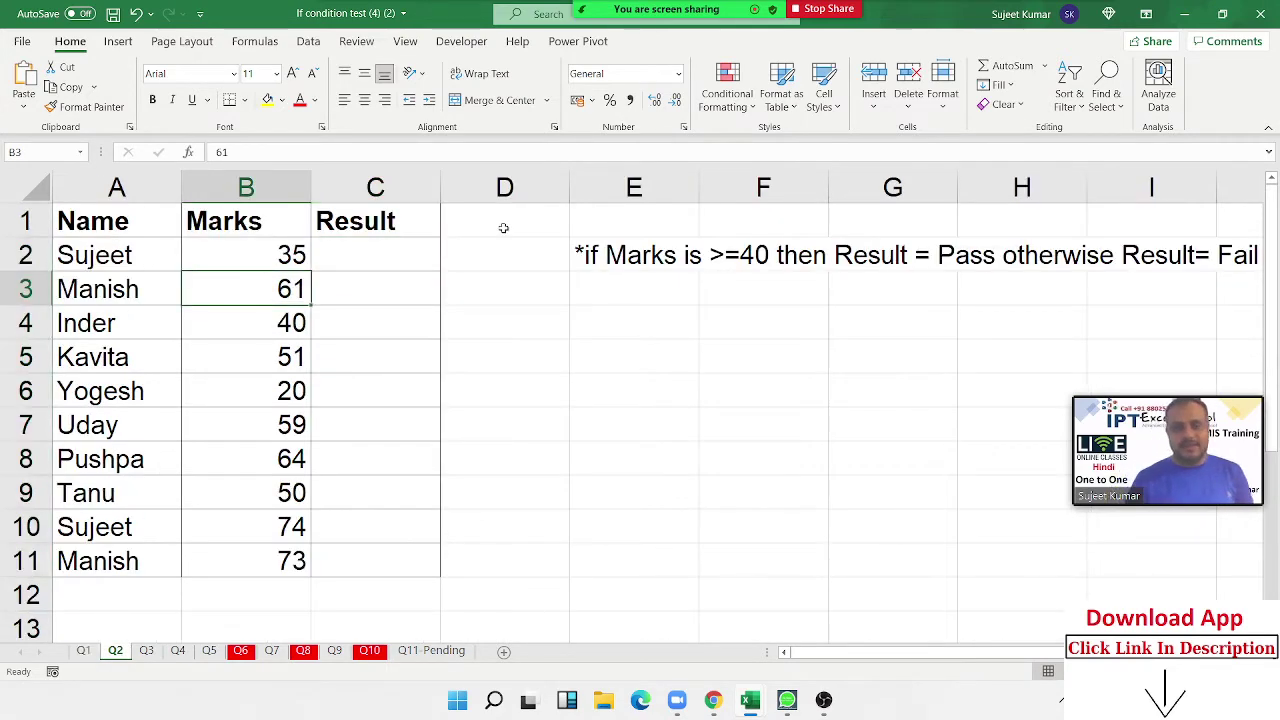
left_click_drag(390, 262, 413, 538)
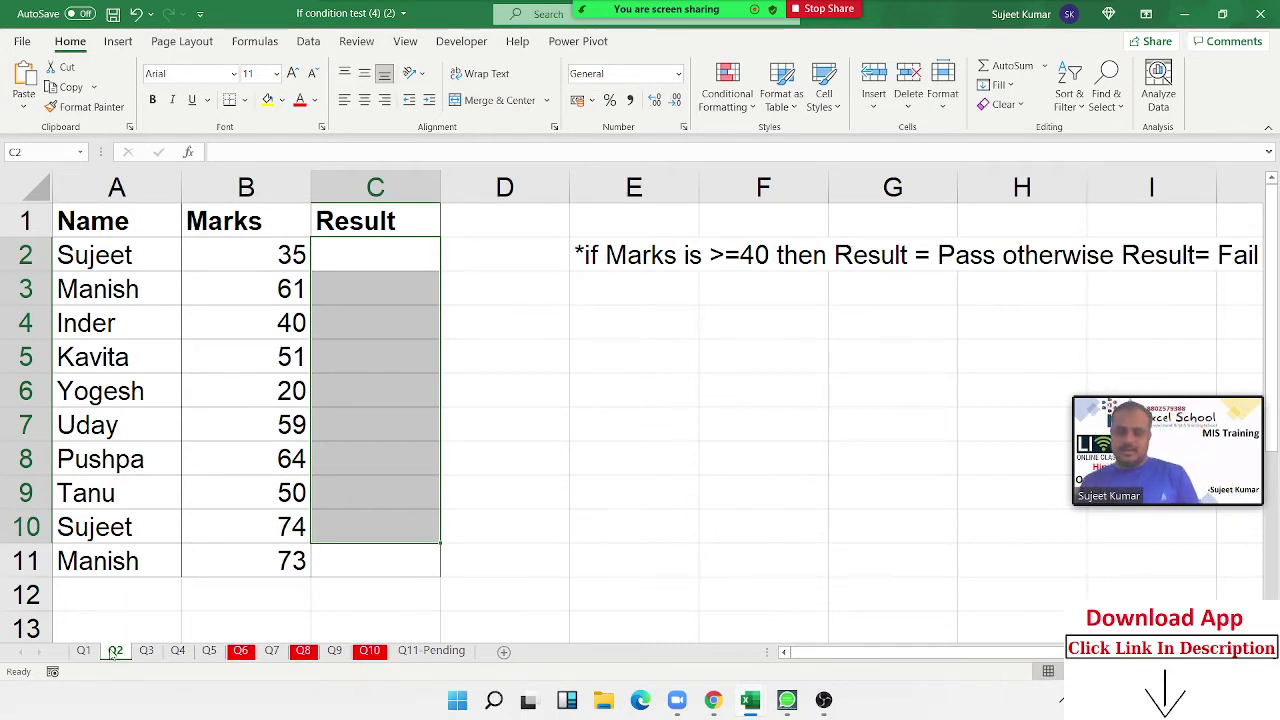
left_click(146, 651)
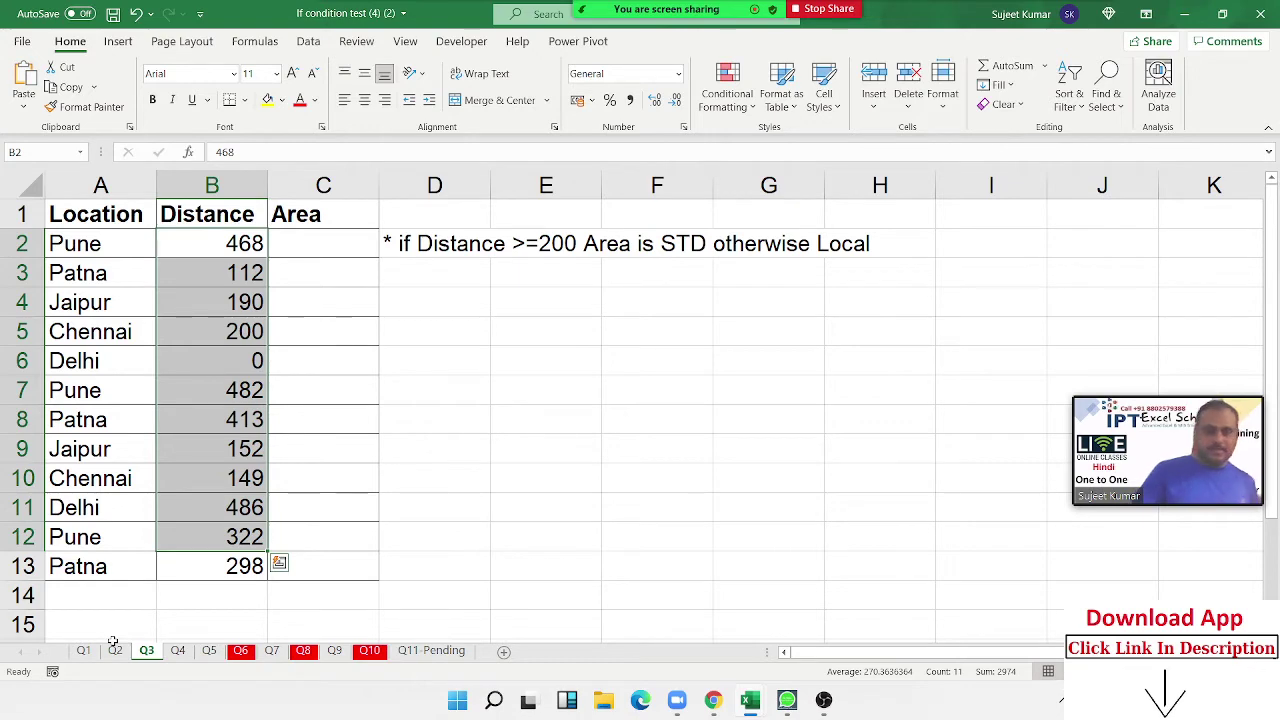
left_click(177, 650)
left_click(107, 314)
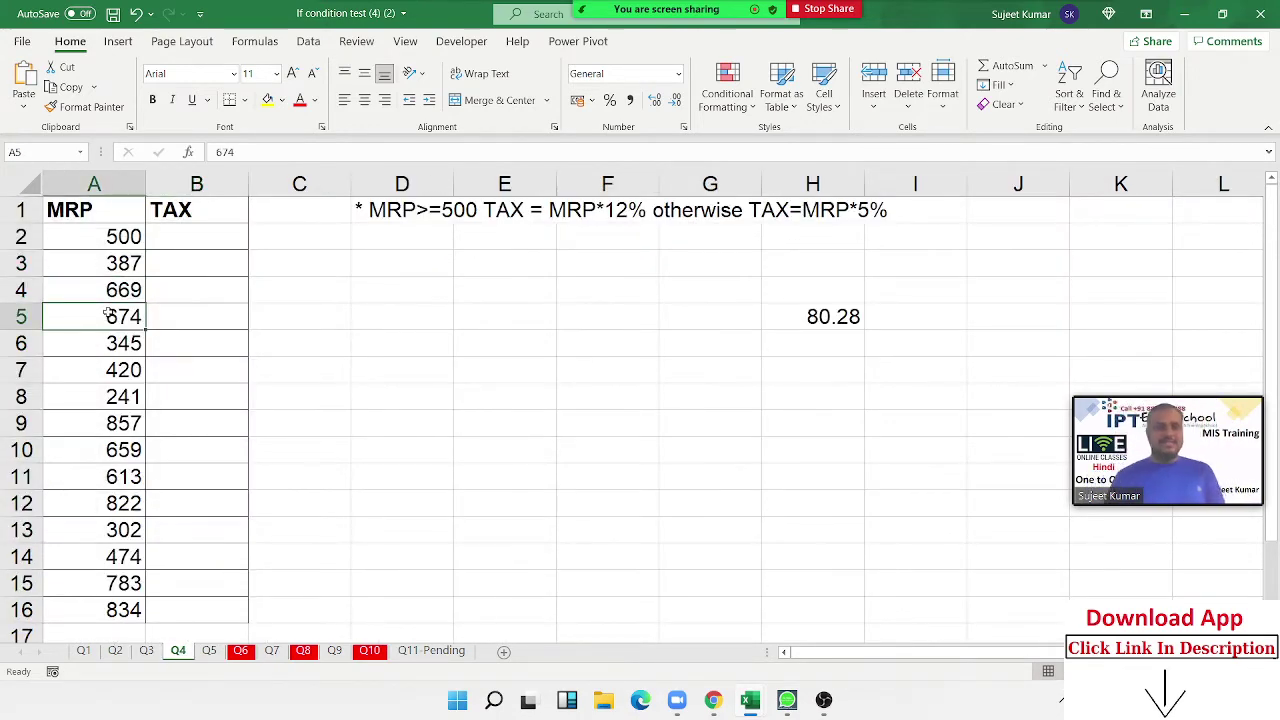
key("Right")
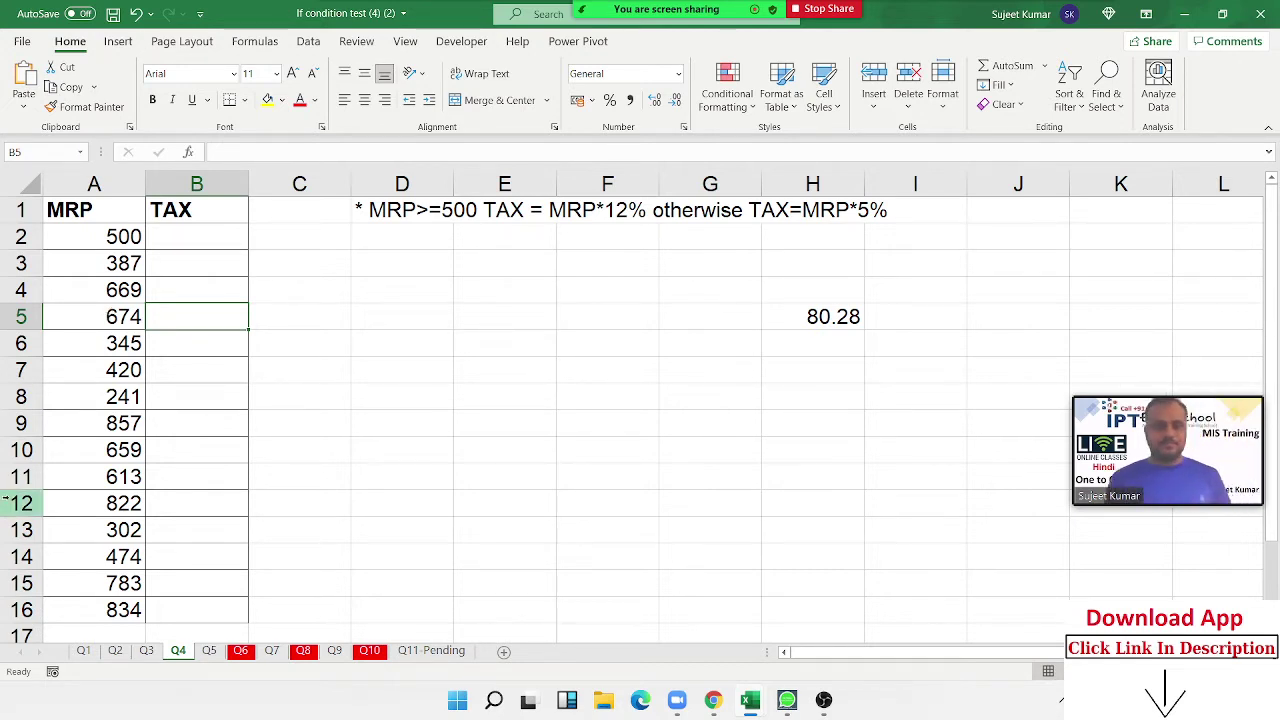
On Q5, clear the NT Duty results from B2:B3
left_click(216, 651)
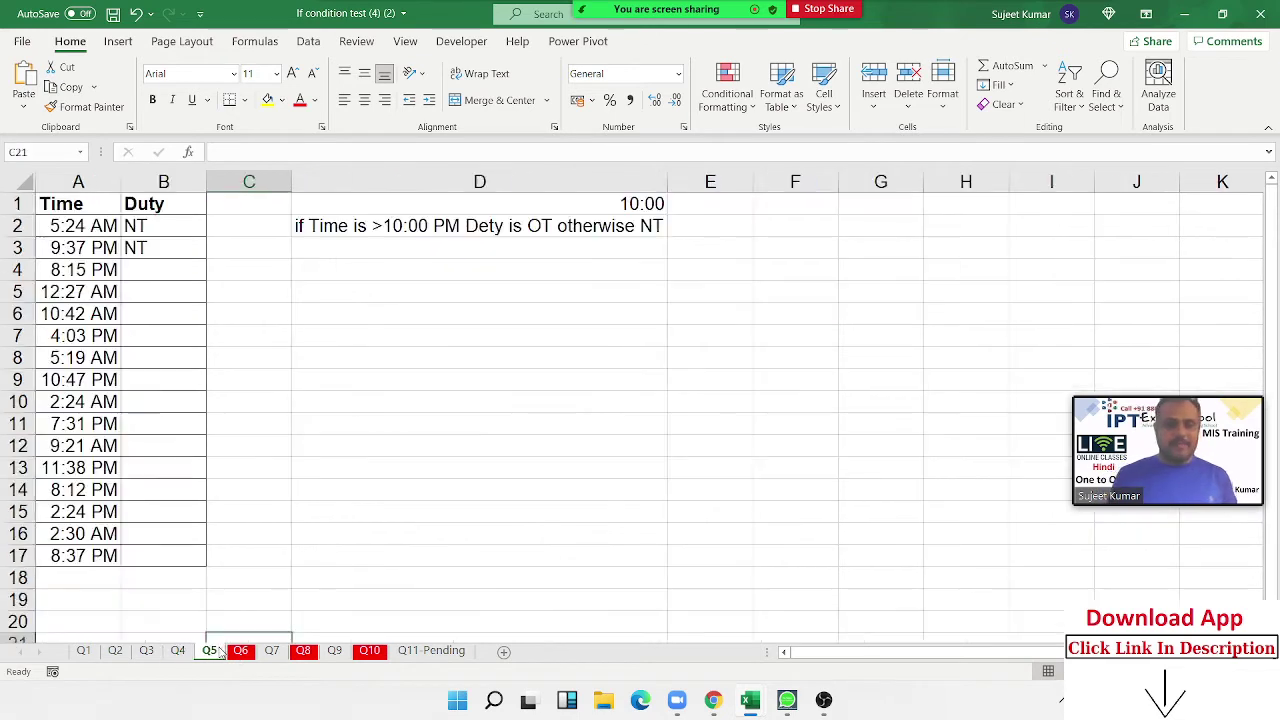
left_click(168, 274)
left_click_drag(166, 226, 166, 248)
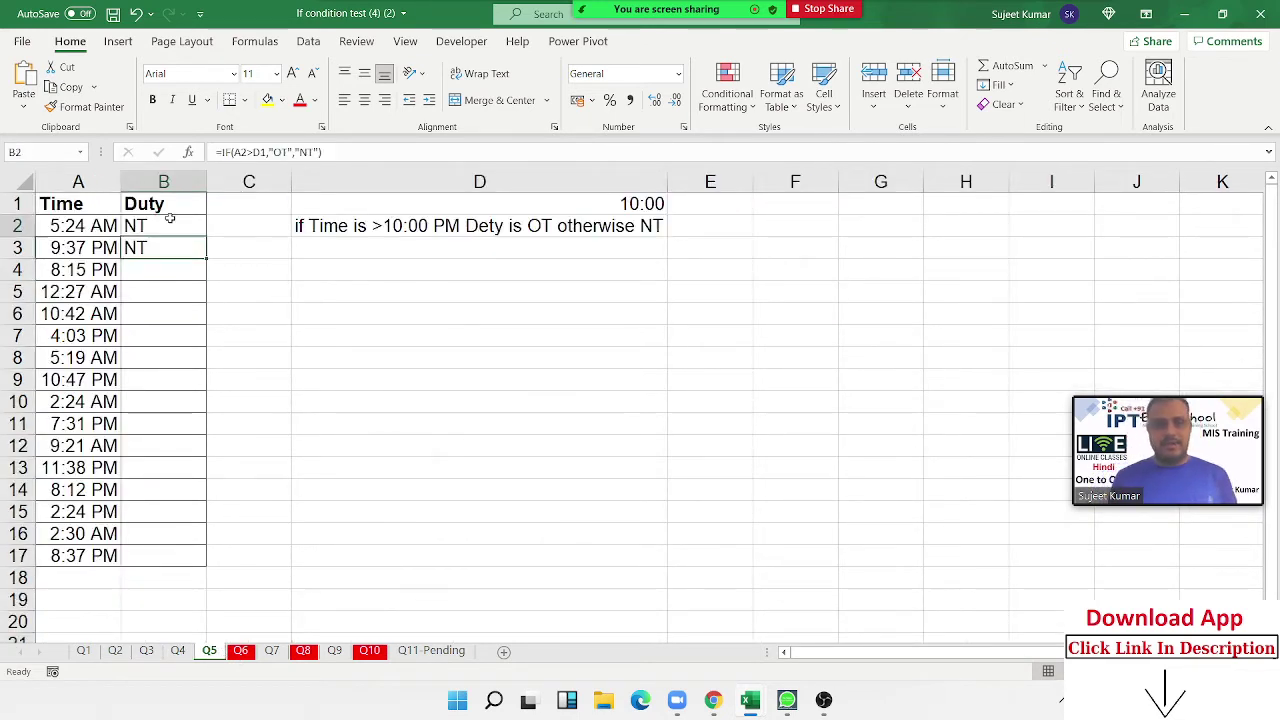
key("Delete")
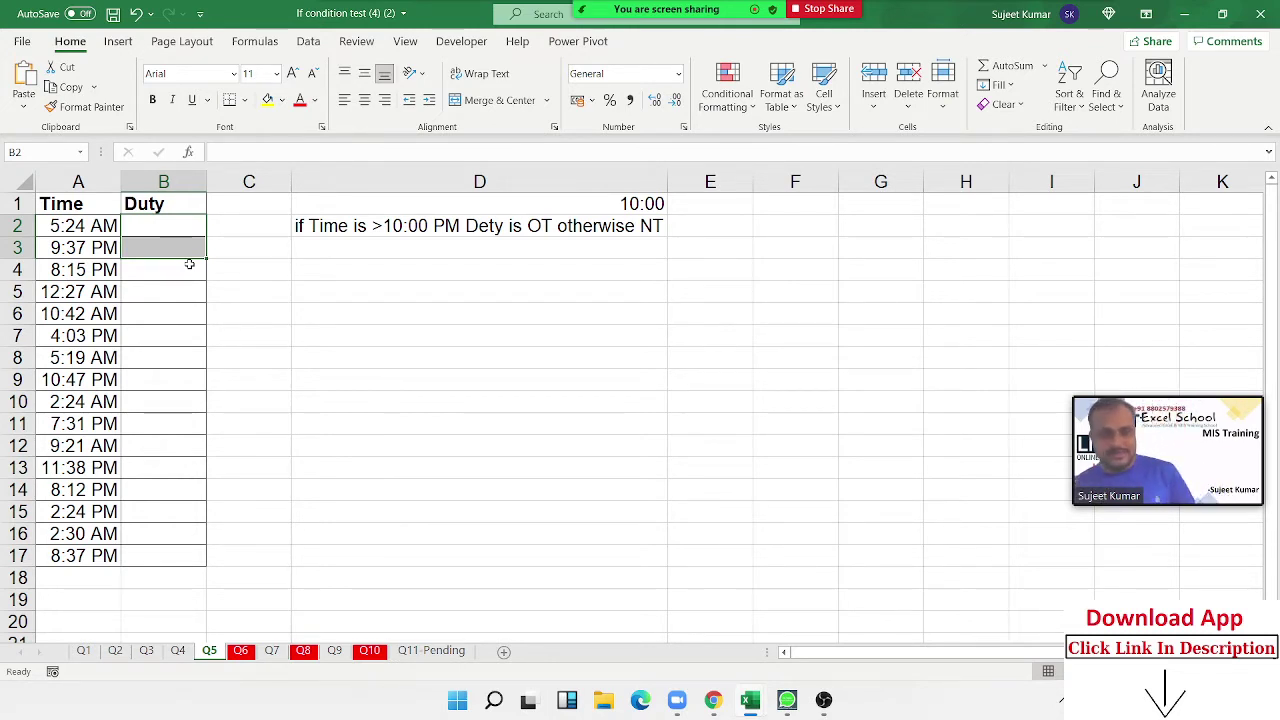
Scan Q6's row 5 scores across to the task notes in column N, then go to Q7
left_click(240, 650)
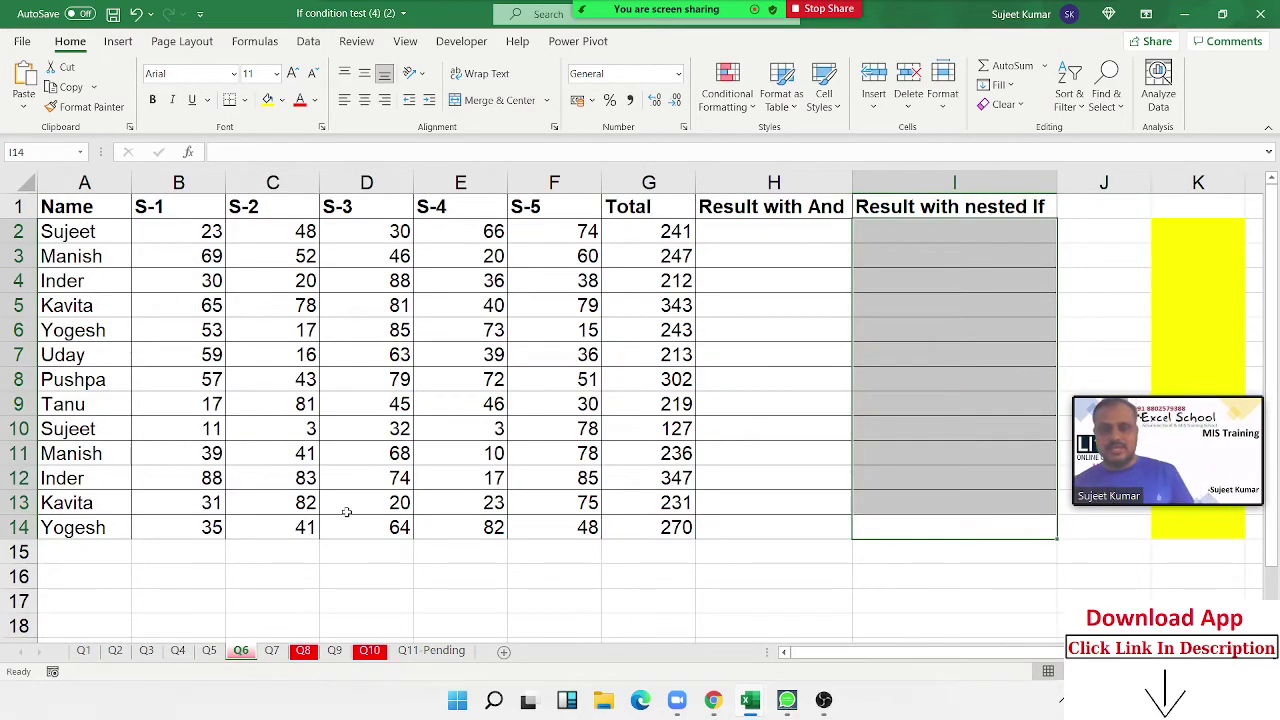
left_click(594, 303)
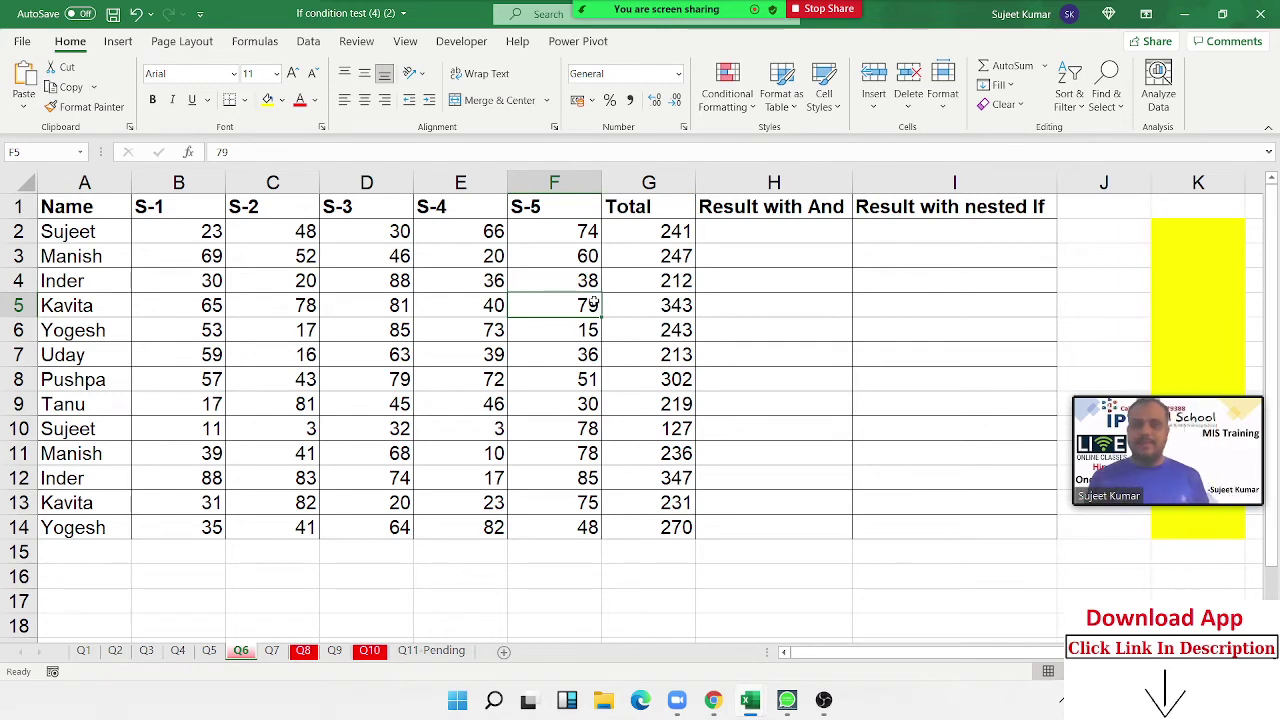
key("Right")
key("Right")
key("Right")
key("Right")
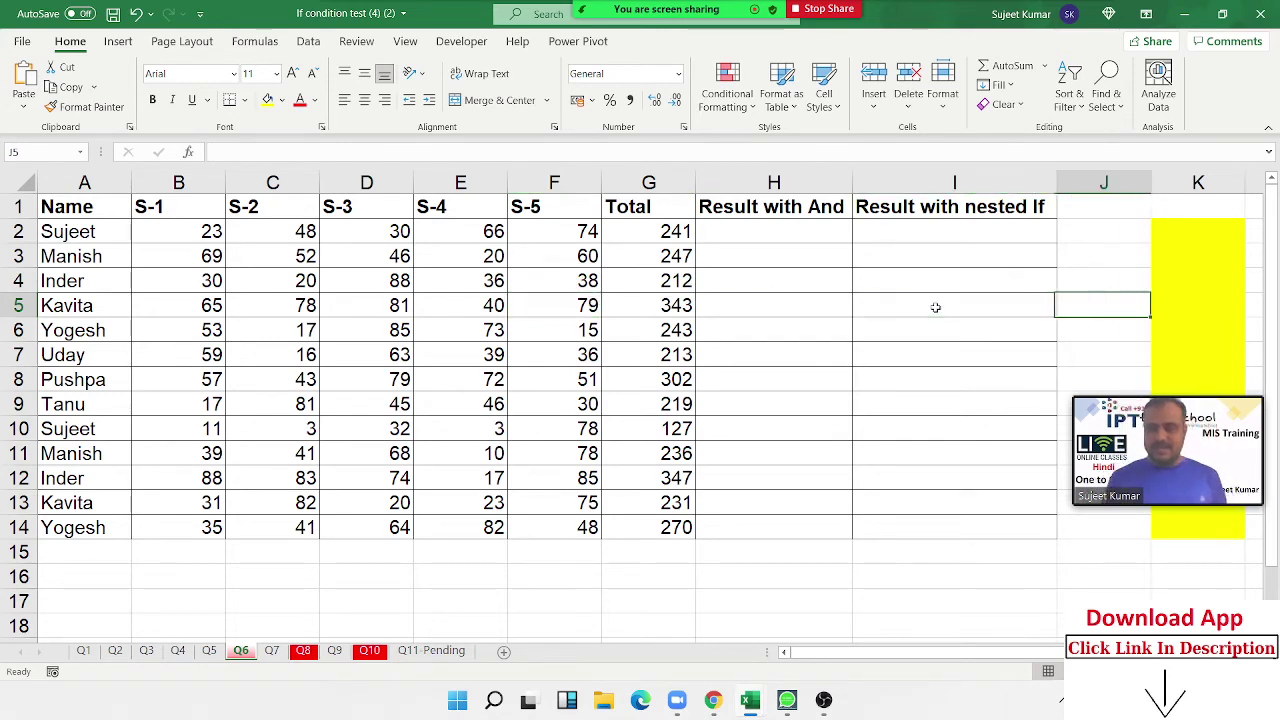
key("Right")
key("Right")
key("Right")
key("Right")
key("Right")
key("Right")
key("Right")
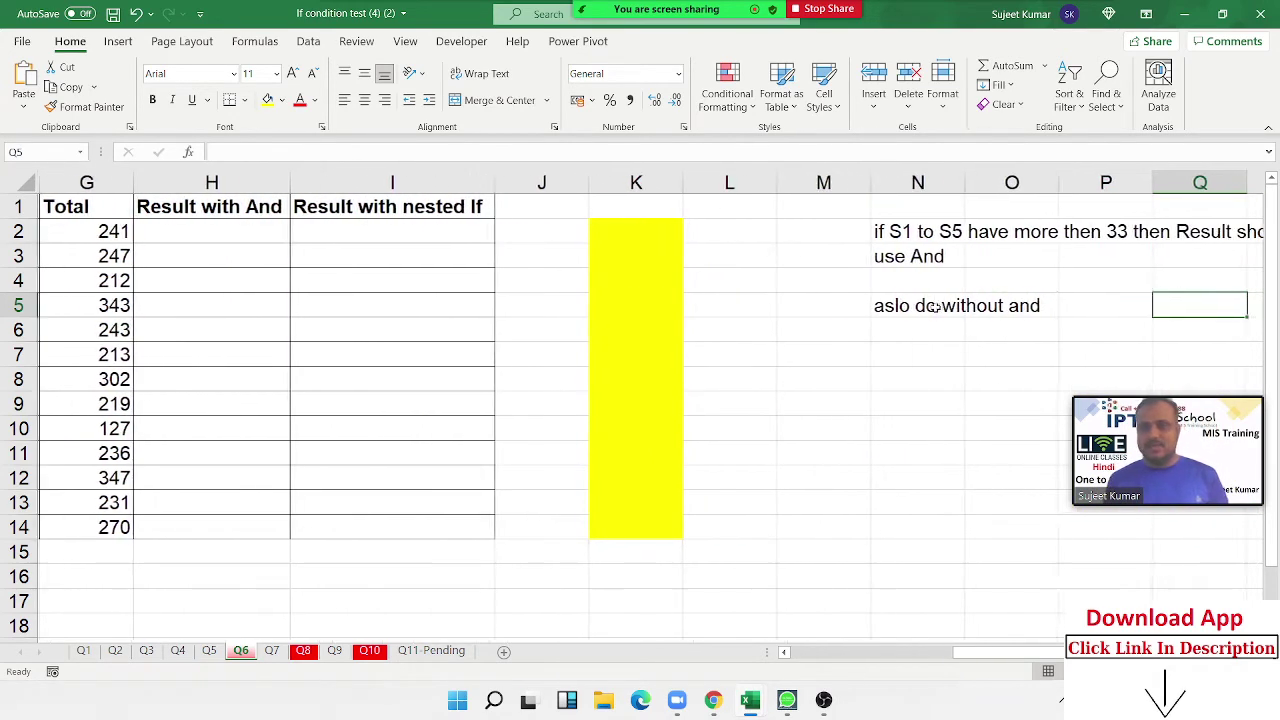
key("Right")
key("Left")
key("Left")
key("Left")
key("Left")
key("Left")
key("Left")
key("Left")
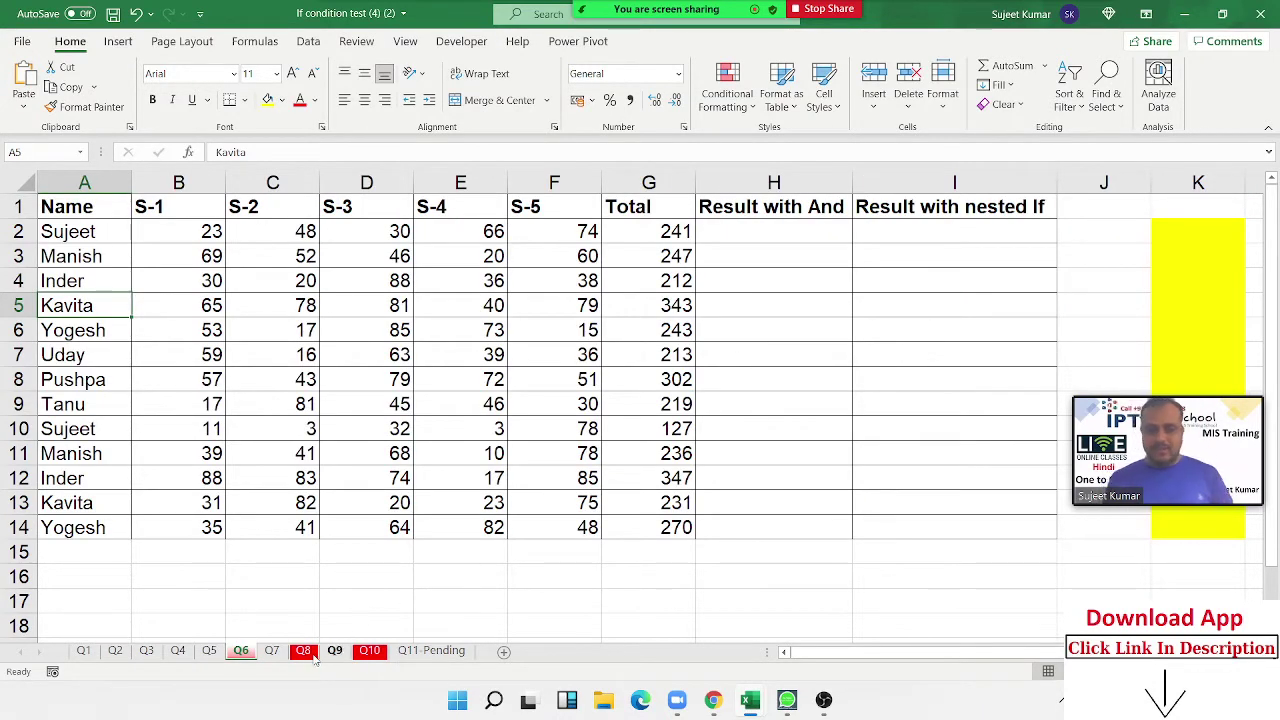
left_click(276, 652)
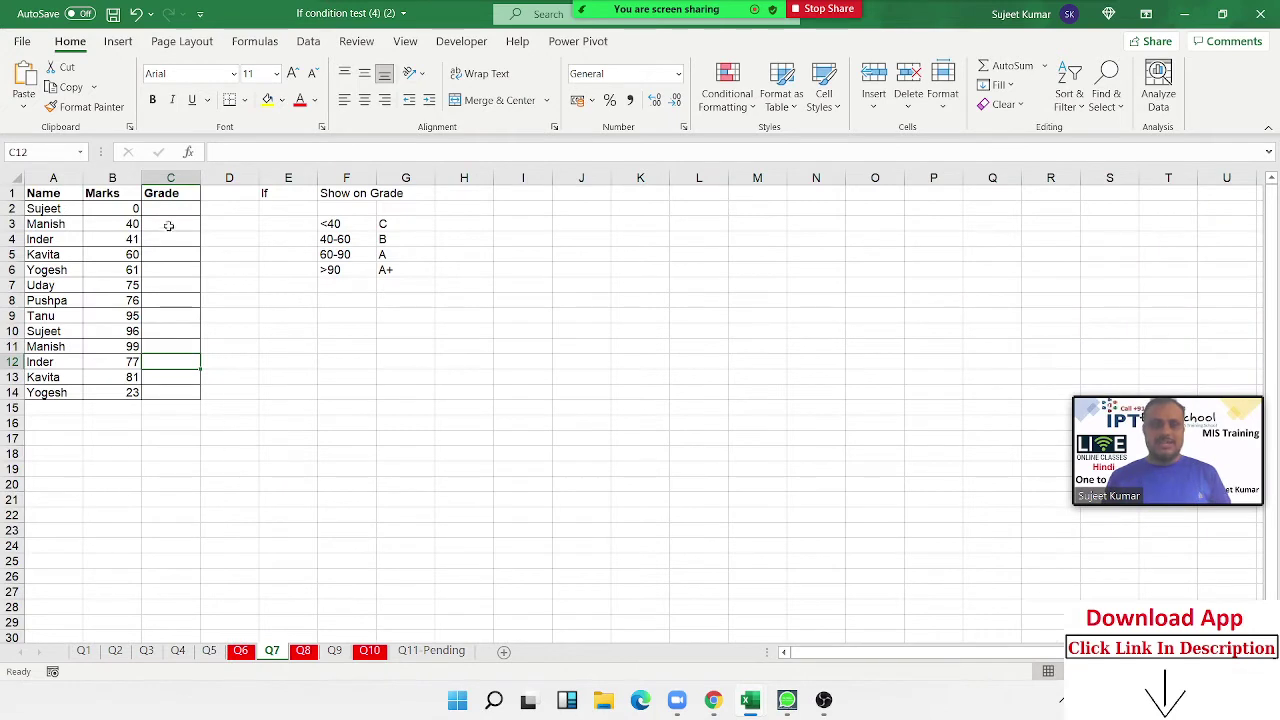
In Grade cell C2, start =IF(B2<=40,"C", and nest a second IF
left_click(356, 334)
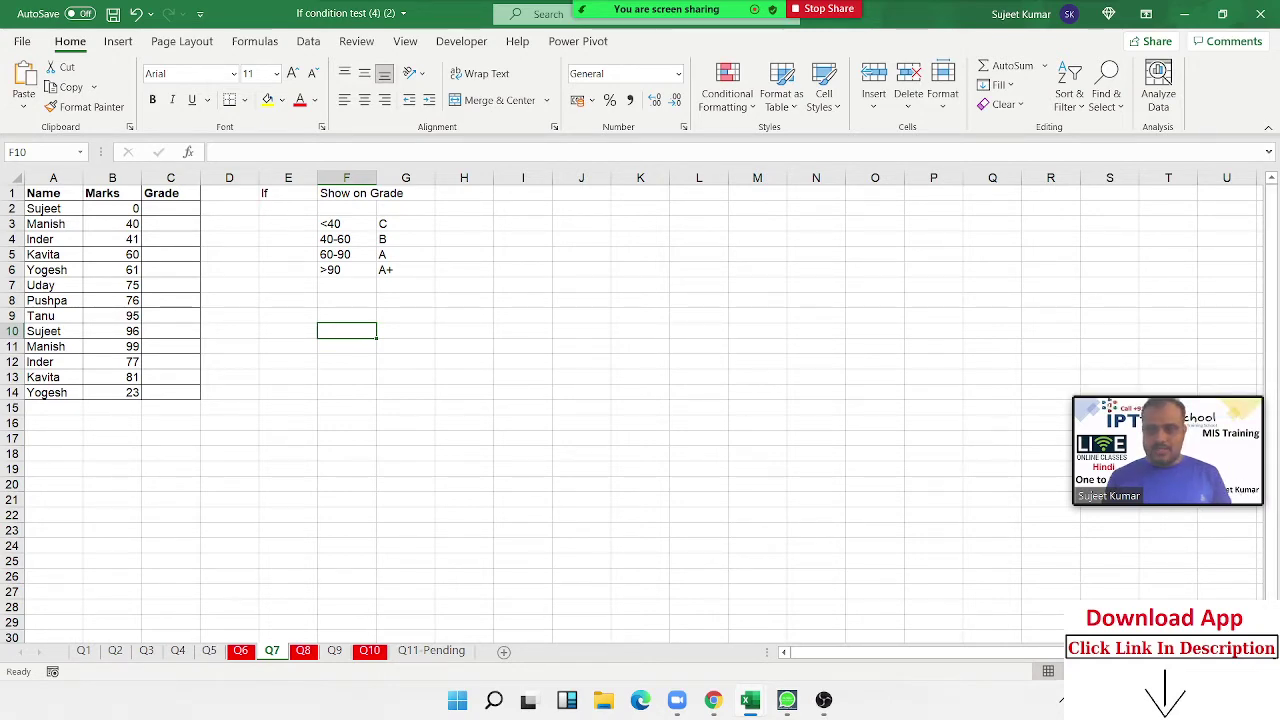
scroll(632, 407, "up", 5, "ctrl")
scroll(428, 400, "up", 2, "ctrl")
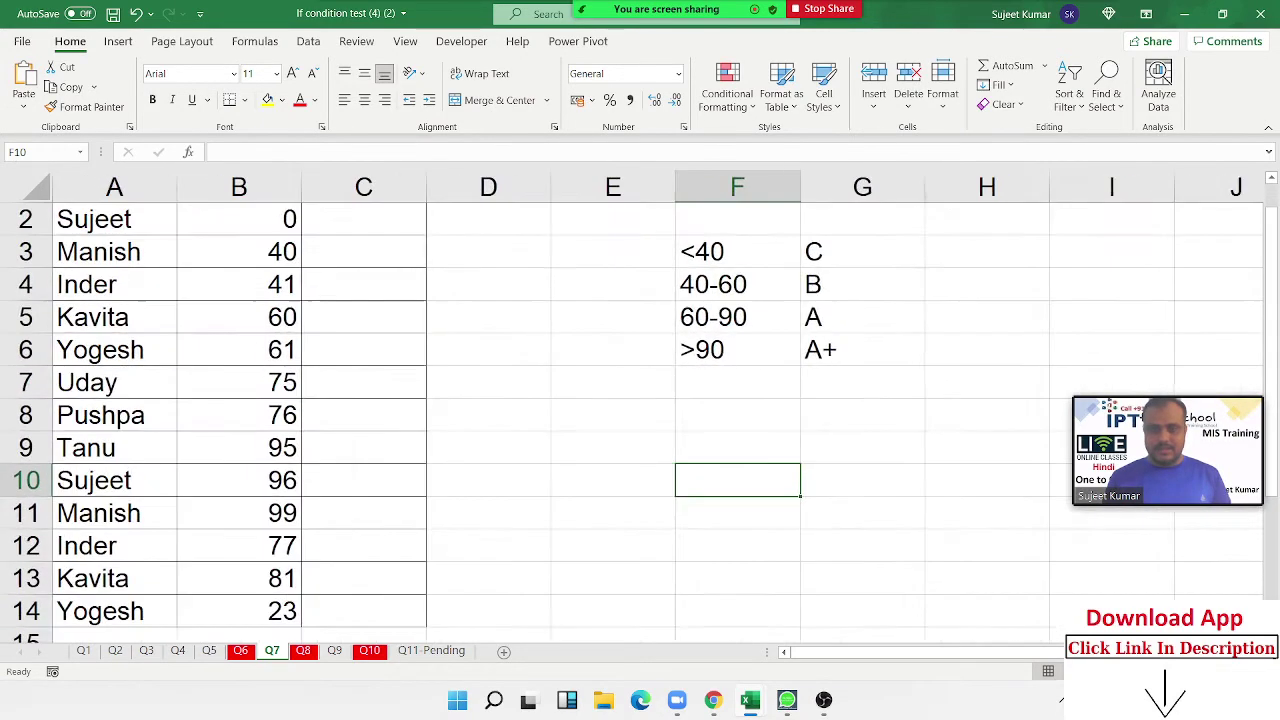
left_click(328, 388)
key("ctrl+Up")
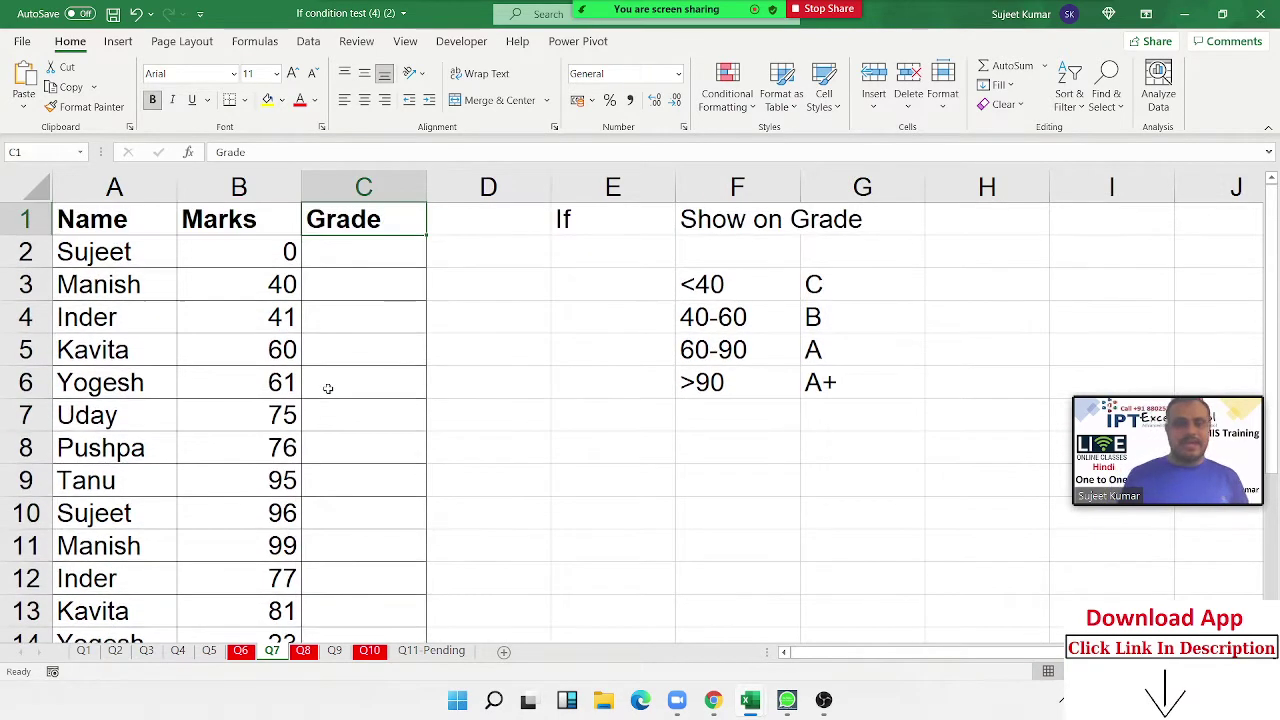
key("Down")
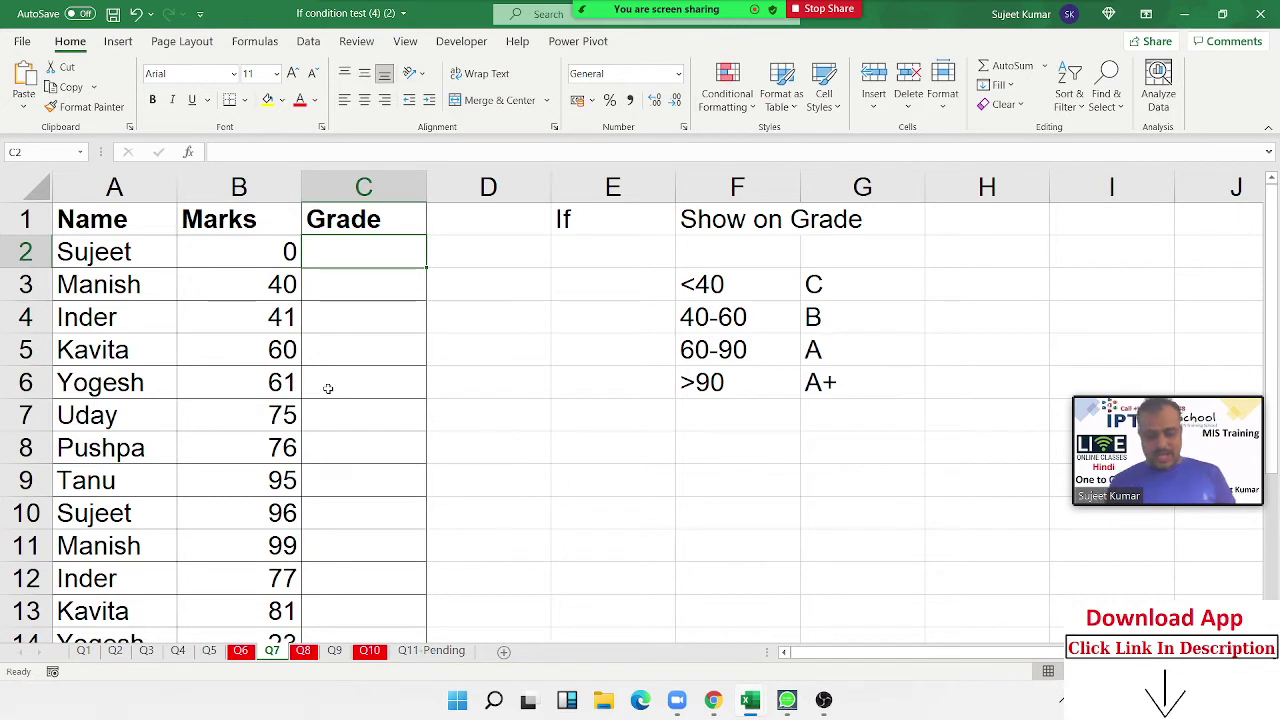
type("=if")
key("Tab")
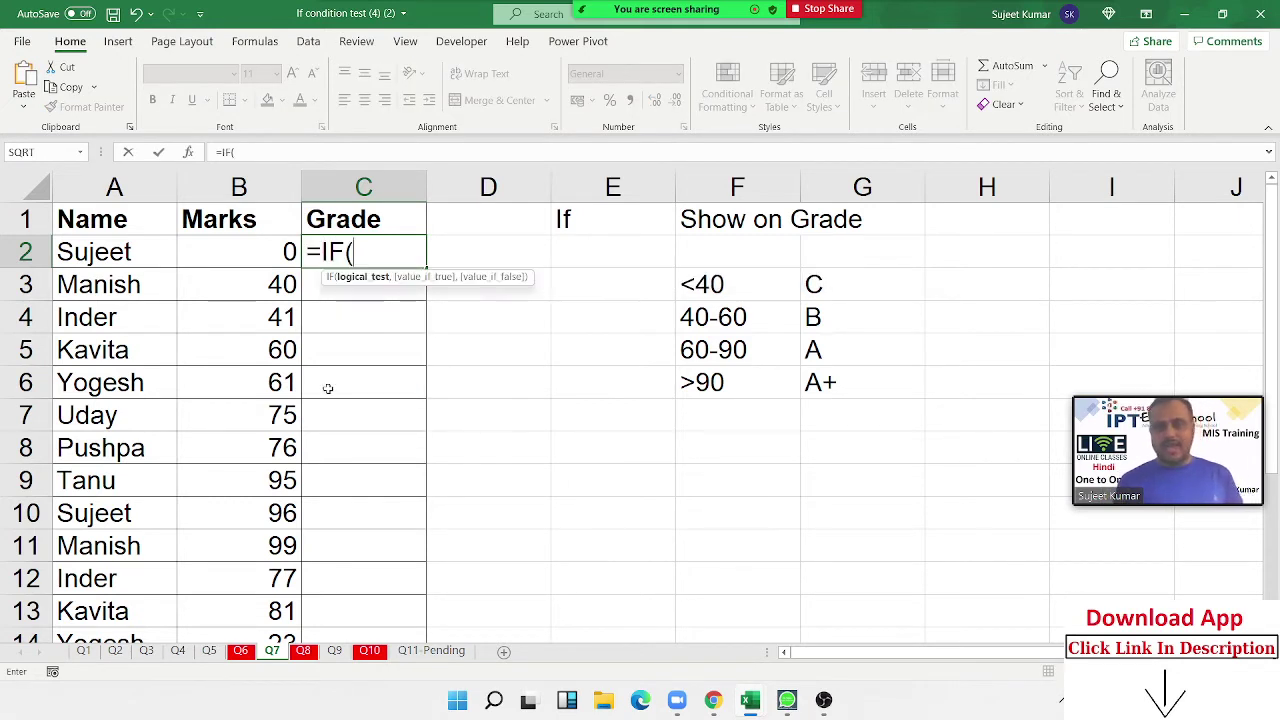
key("Left")
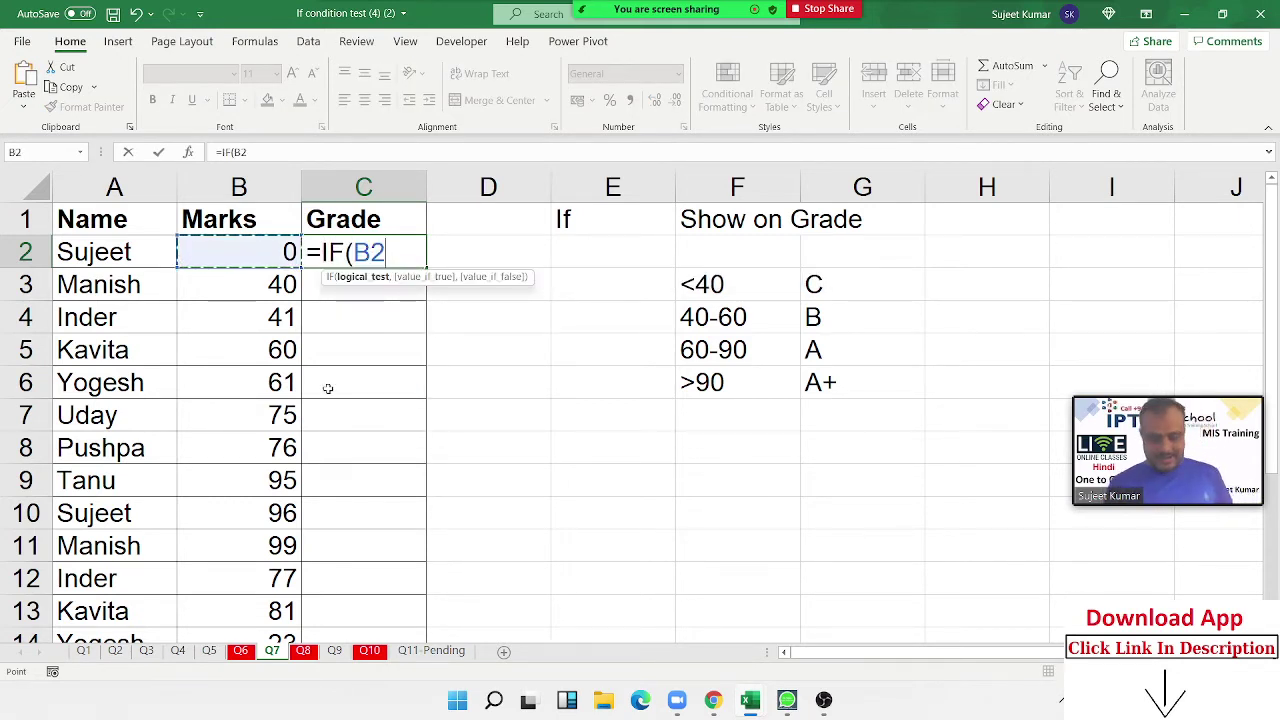
type("<=40")
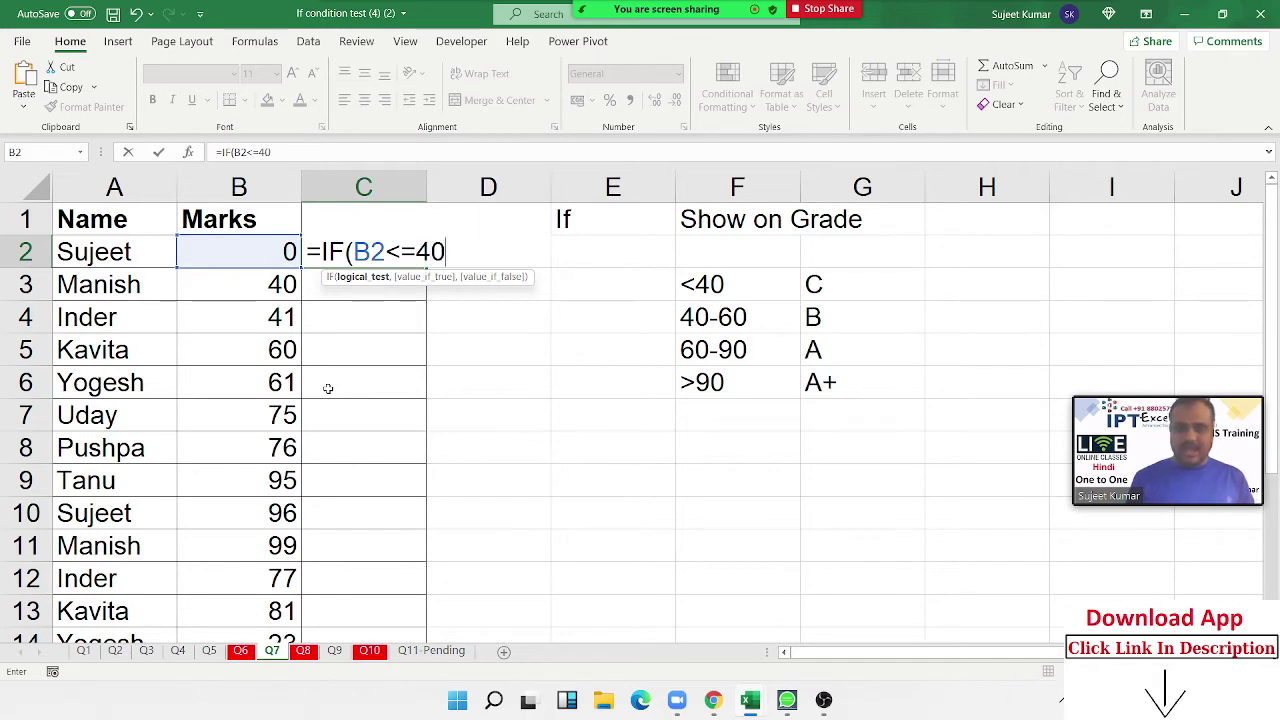
type(",")
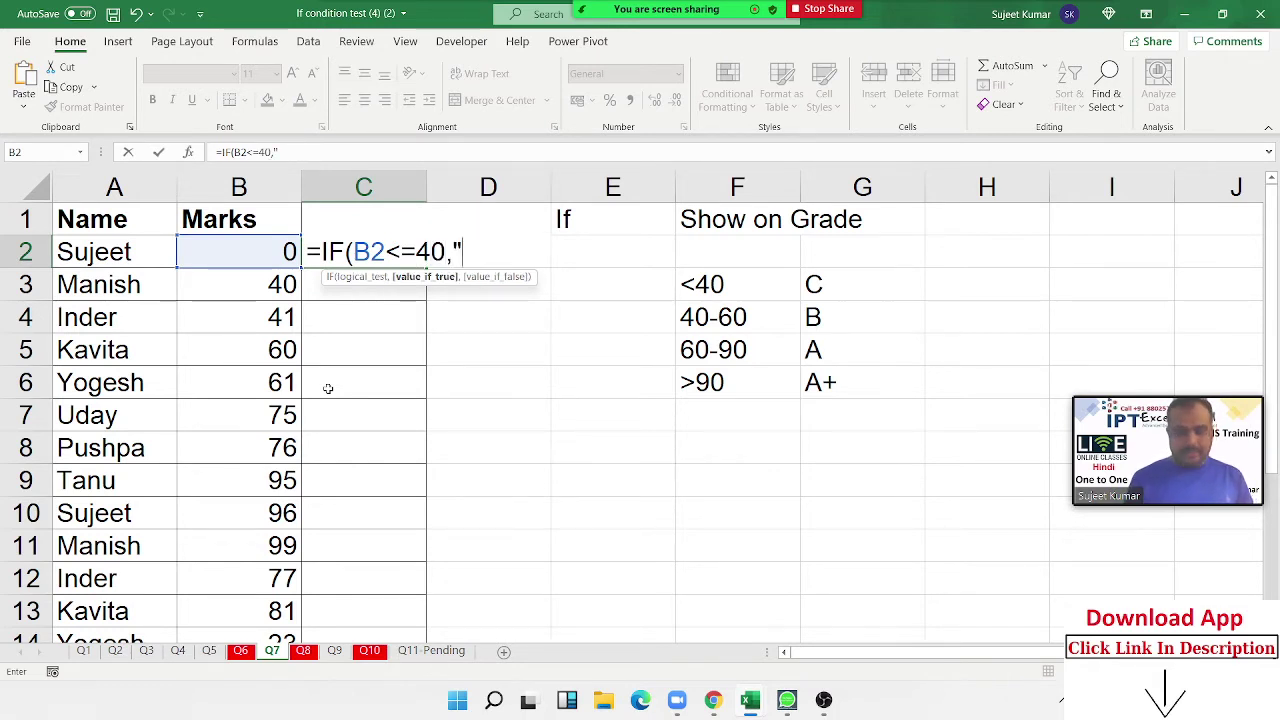
type(",")
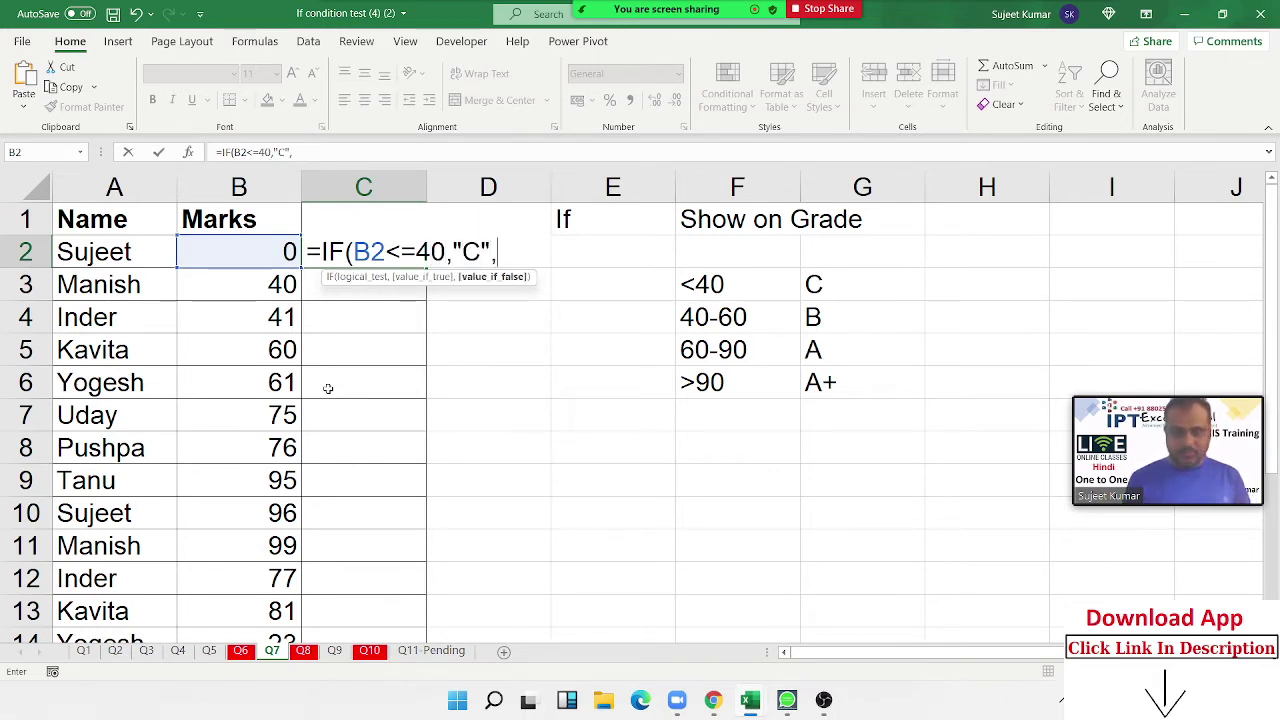
type("if")
key("Tab")
Add nested tests B2<=60 "B", B2<=90 "A", and B2>90 for "A+"
key("Left")
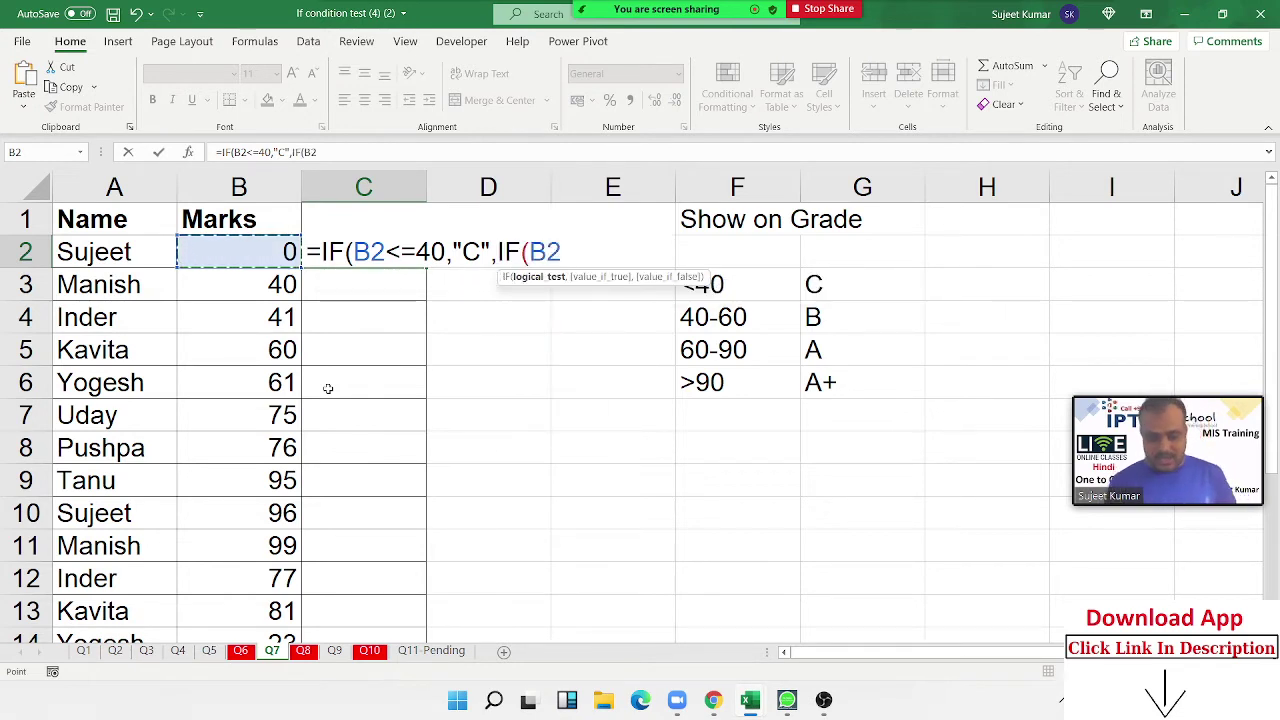
type("<")
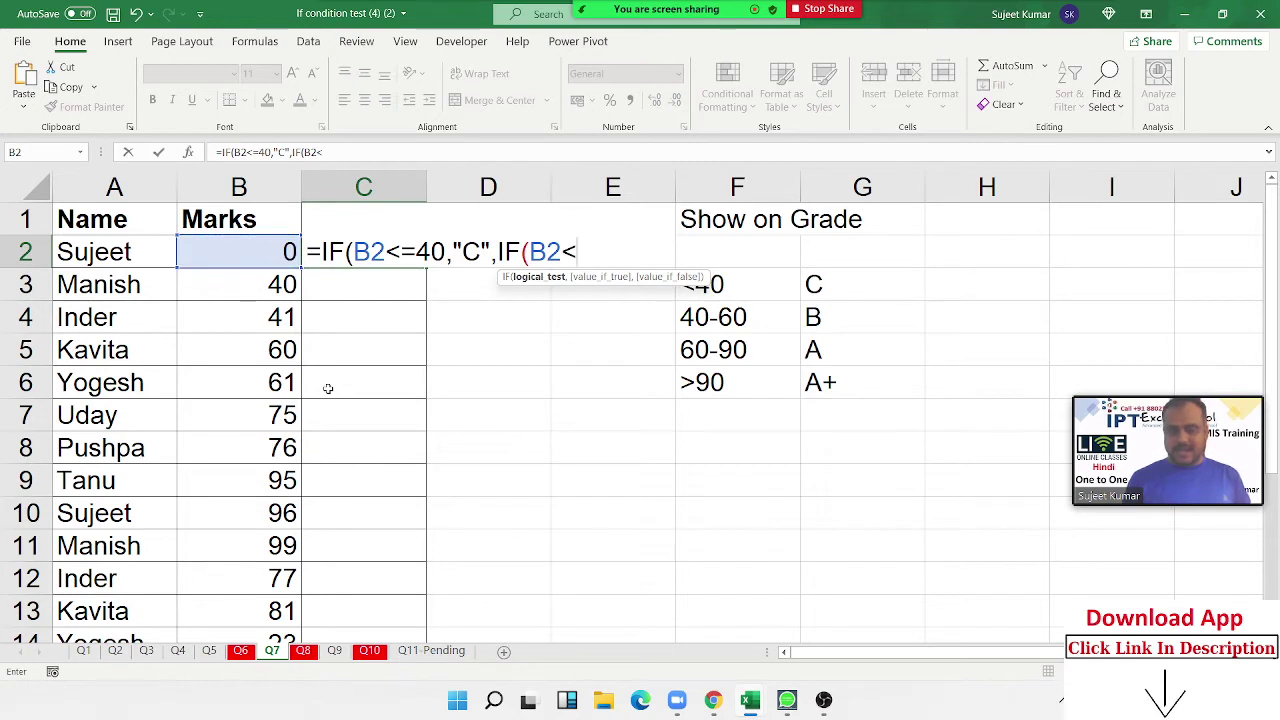
type("=60")
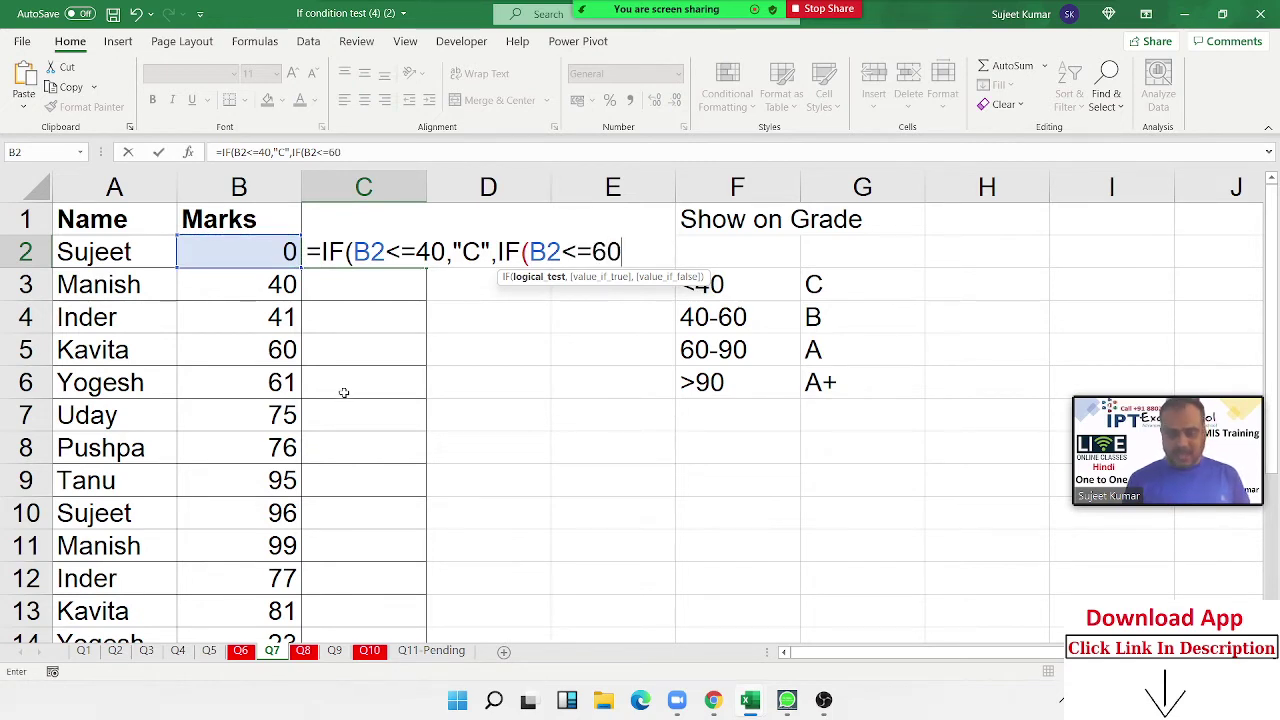
type(",")
type("B")
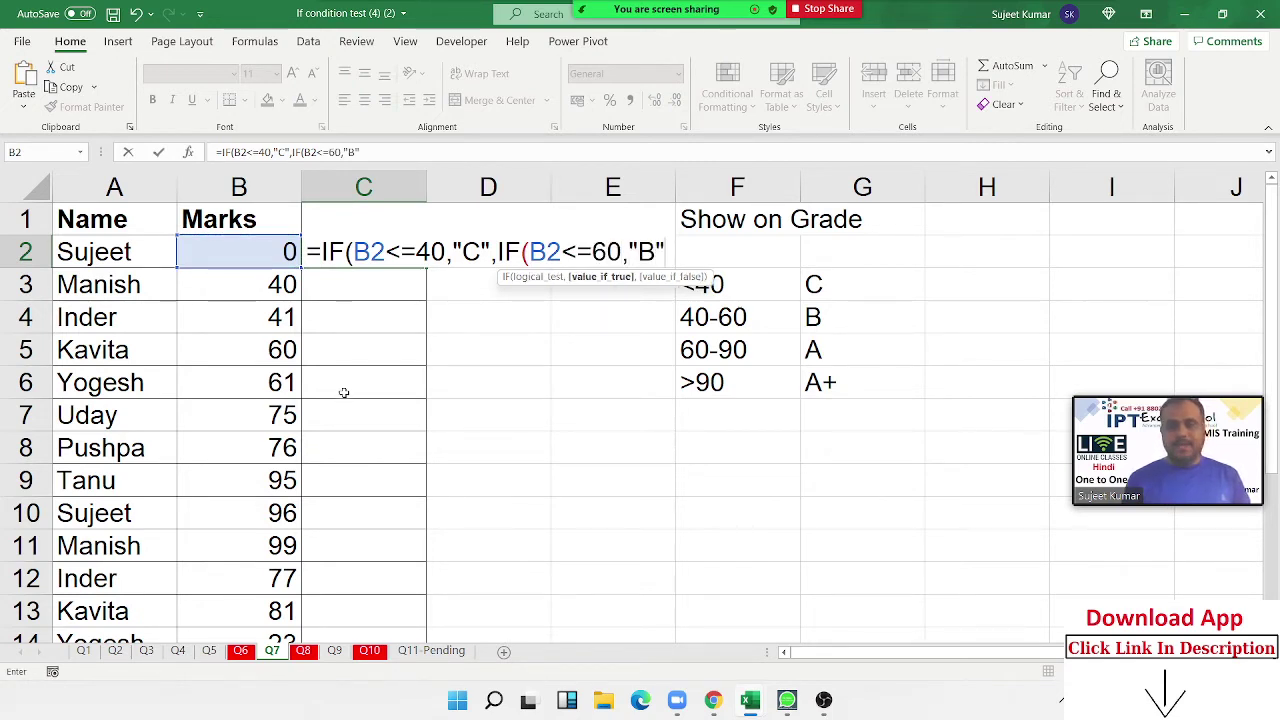
type(",if")
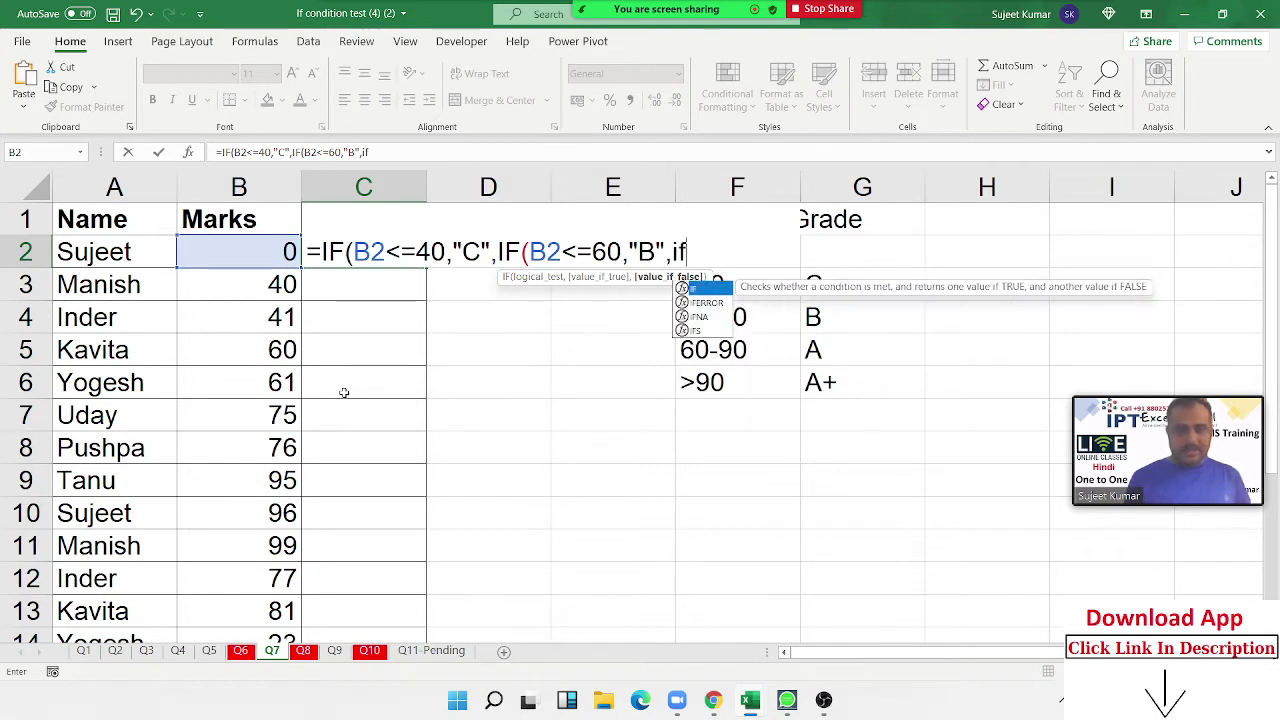
key("Tab")
key("Left")
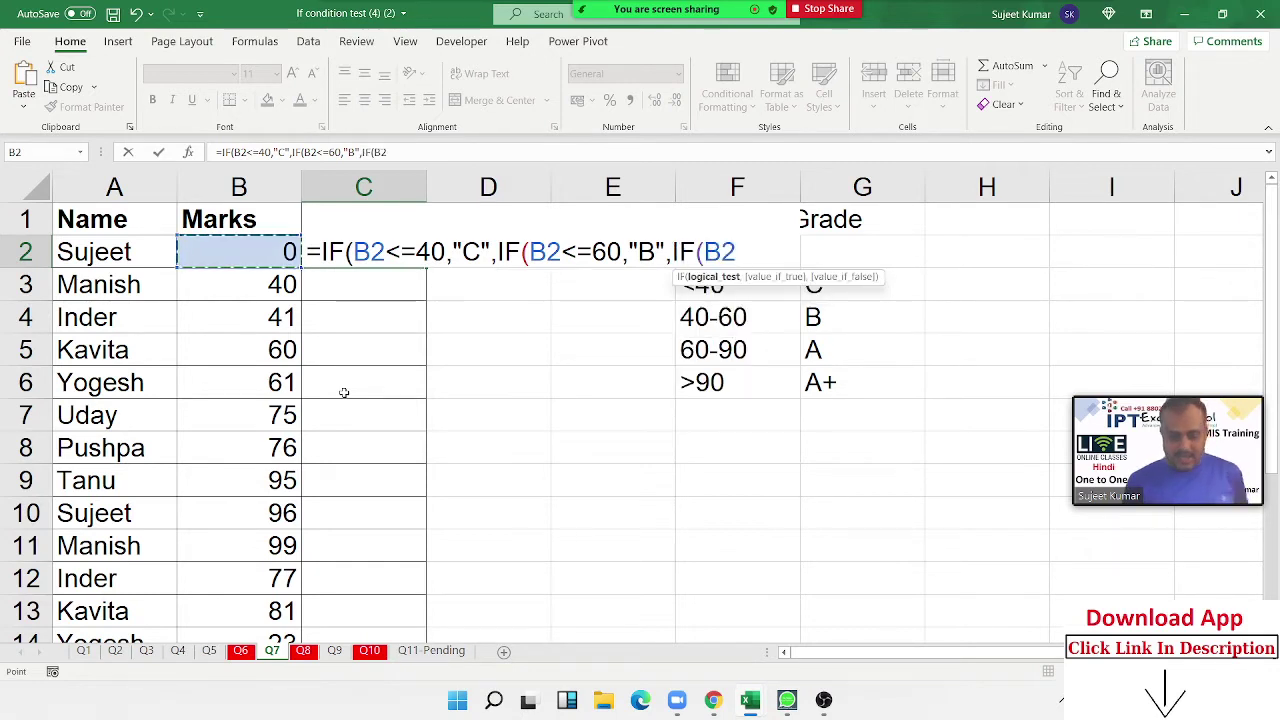
type("<=9")
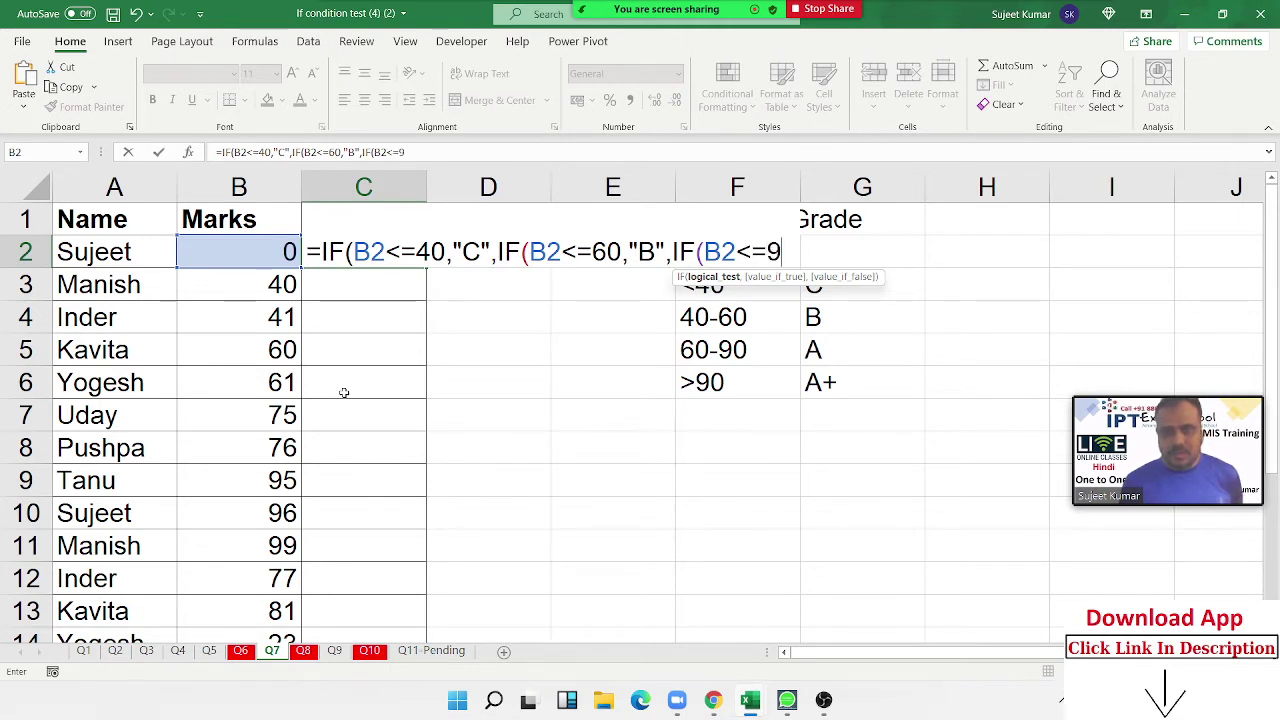
type("0,")
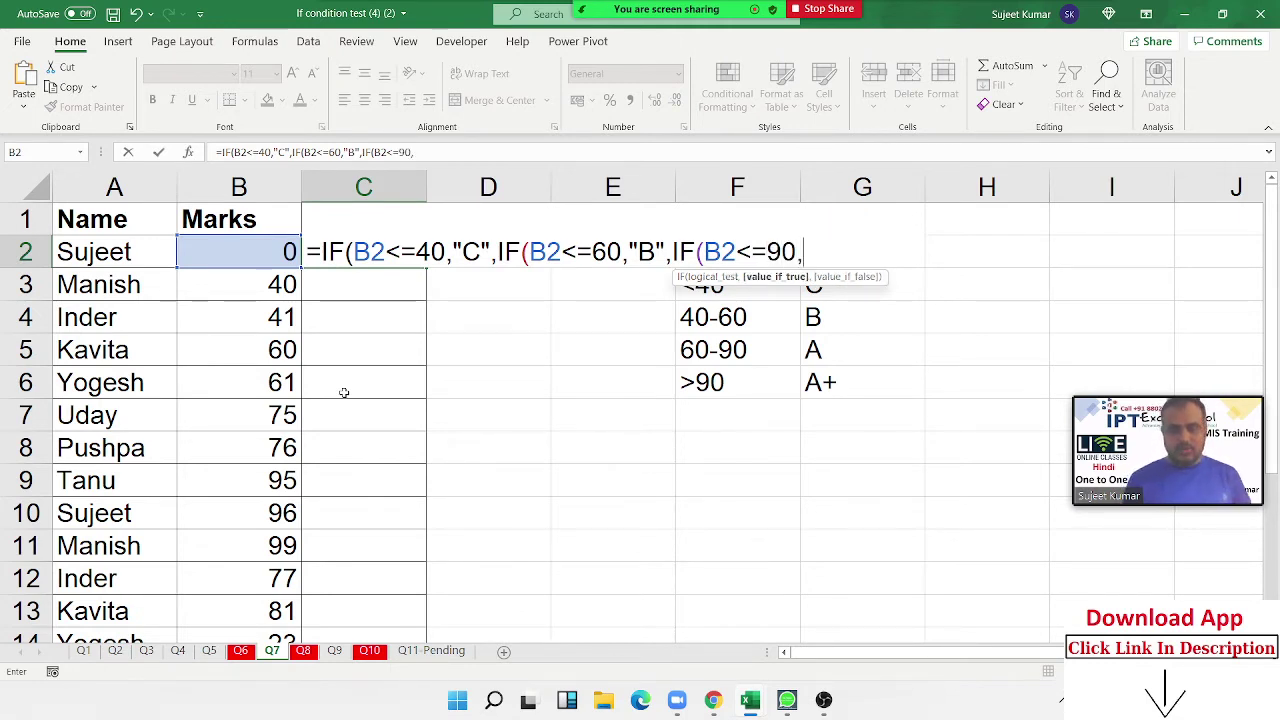
type("\"A")
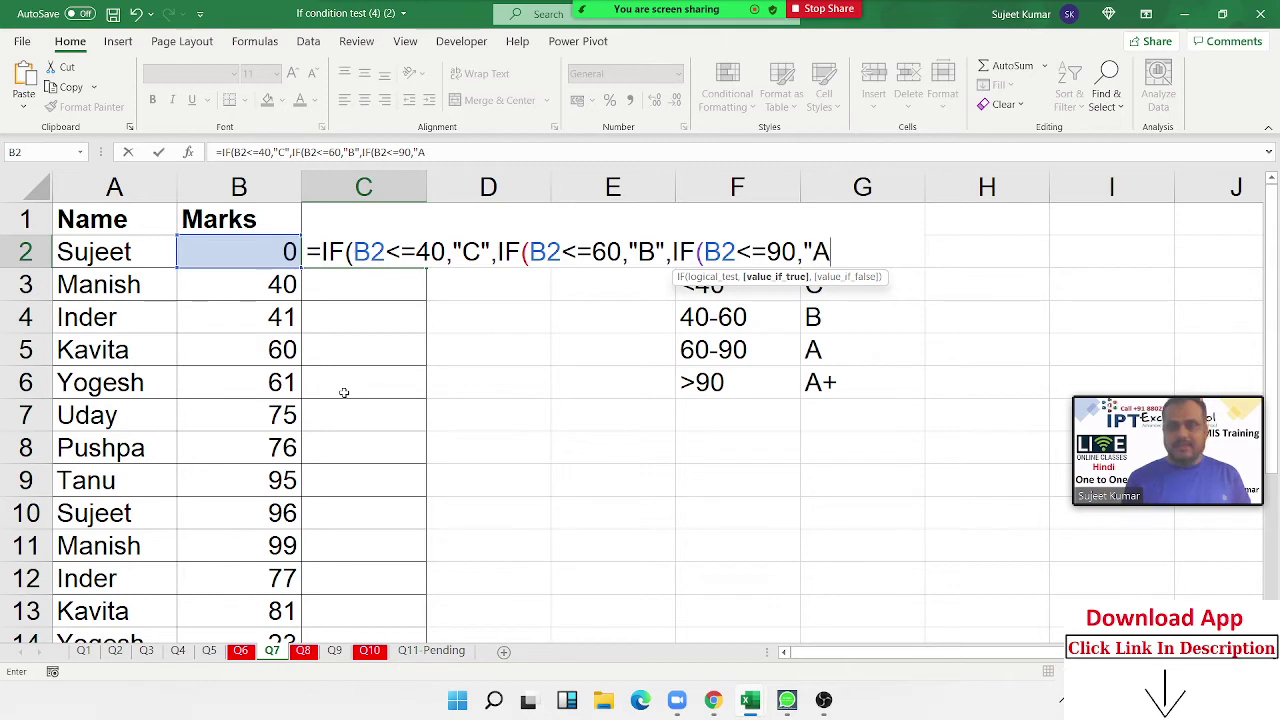
type("\",i")
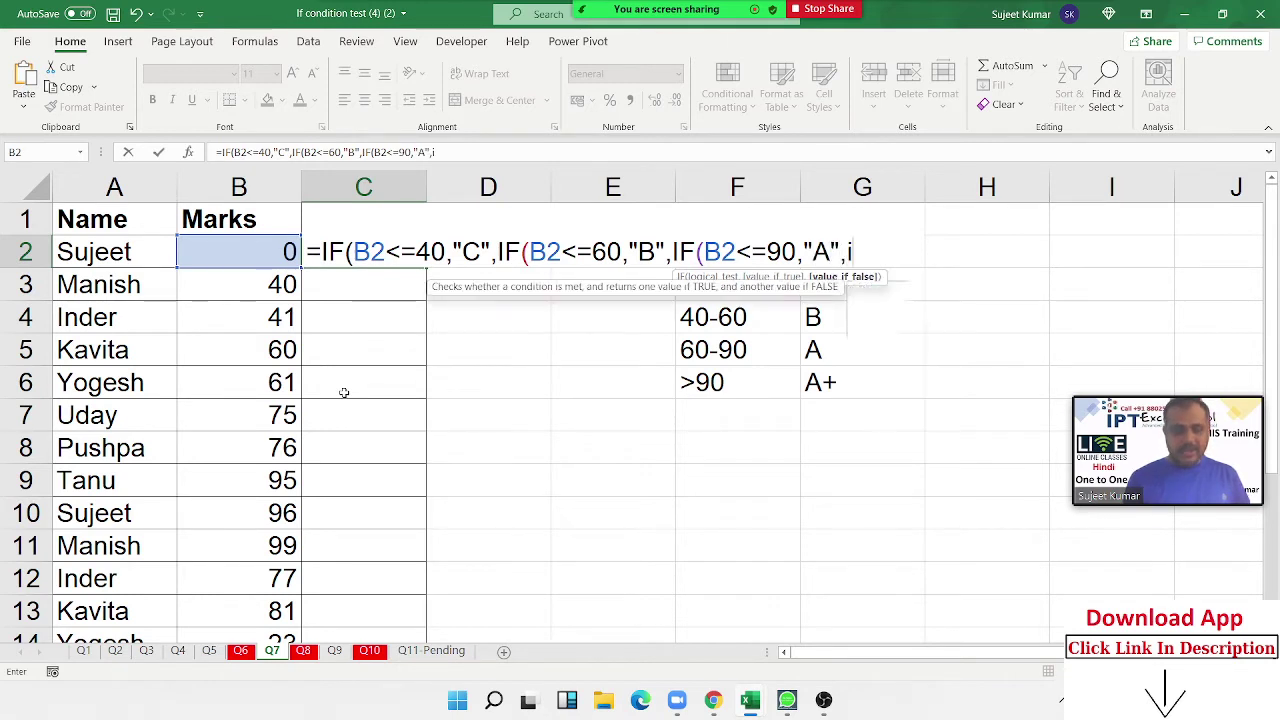
type("f(")
key("Left")
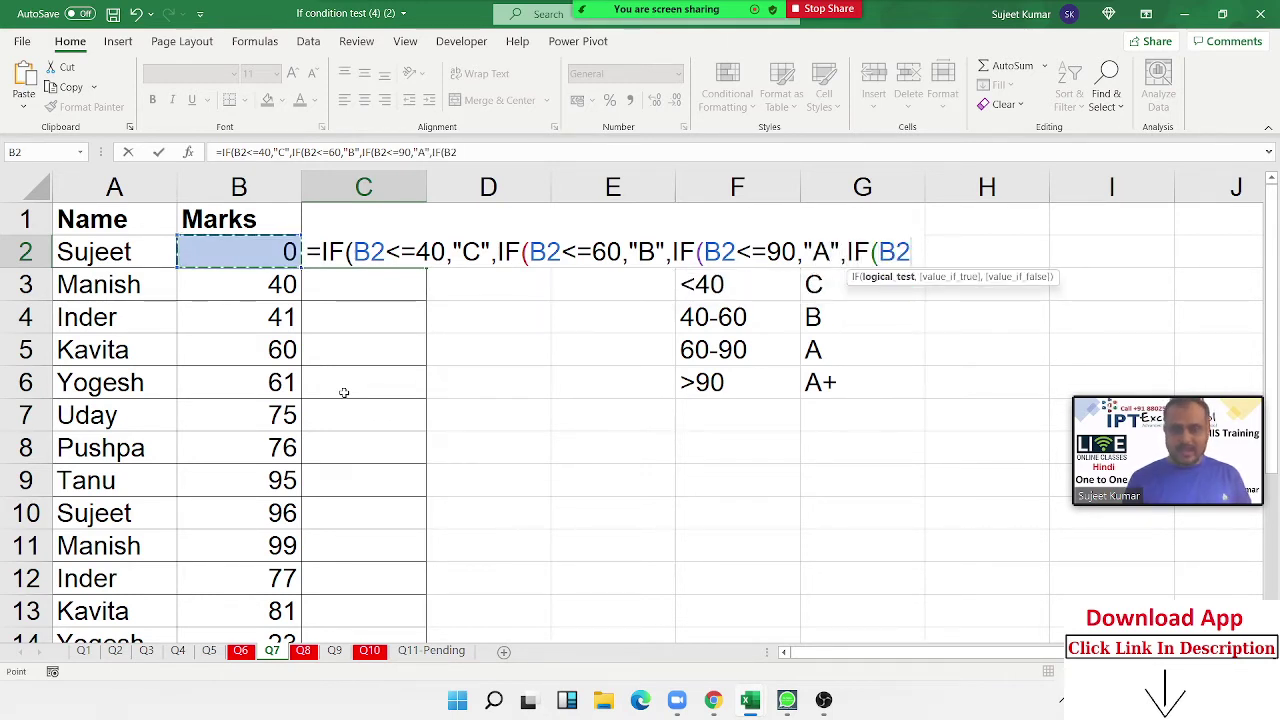
type(">9")
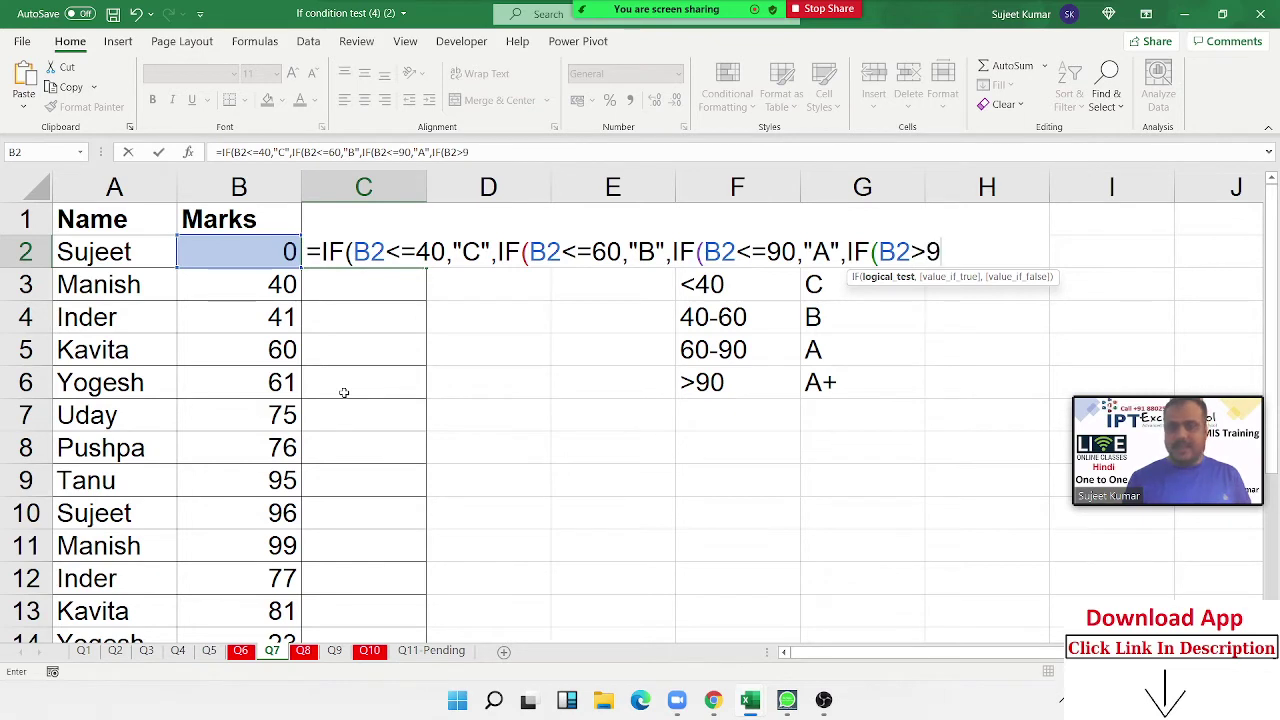
type("0,")
type("\"")
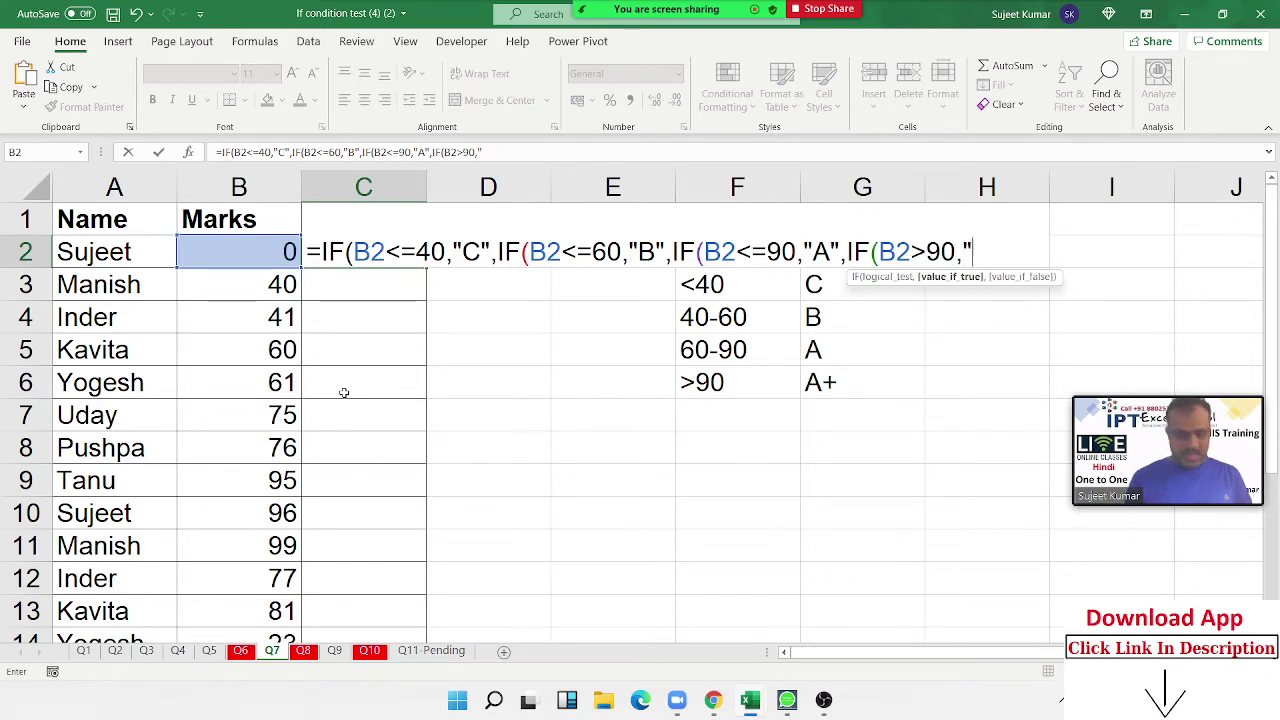
type("A+\"")
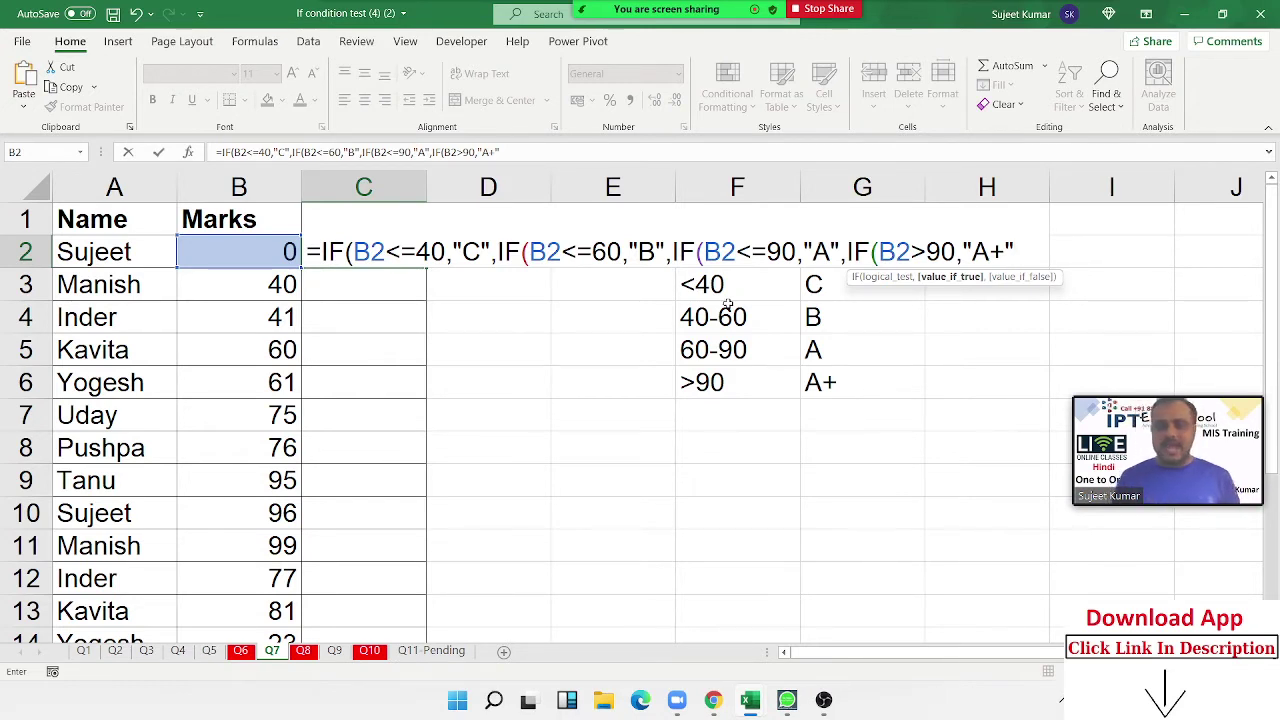
Highlight the C2 nested IF's thresholds and grade results, then commit the formula
left_click(416, 251)
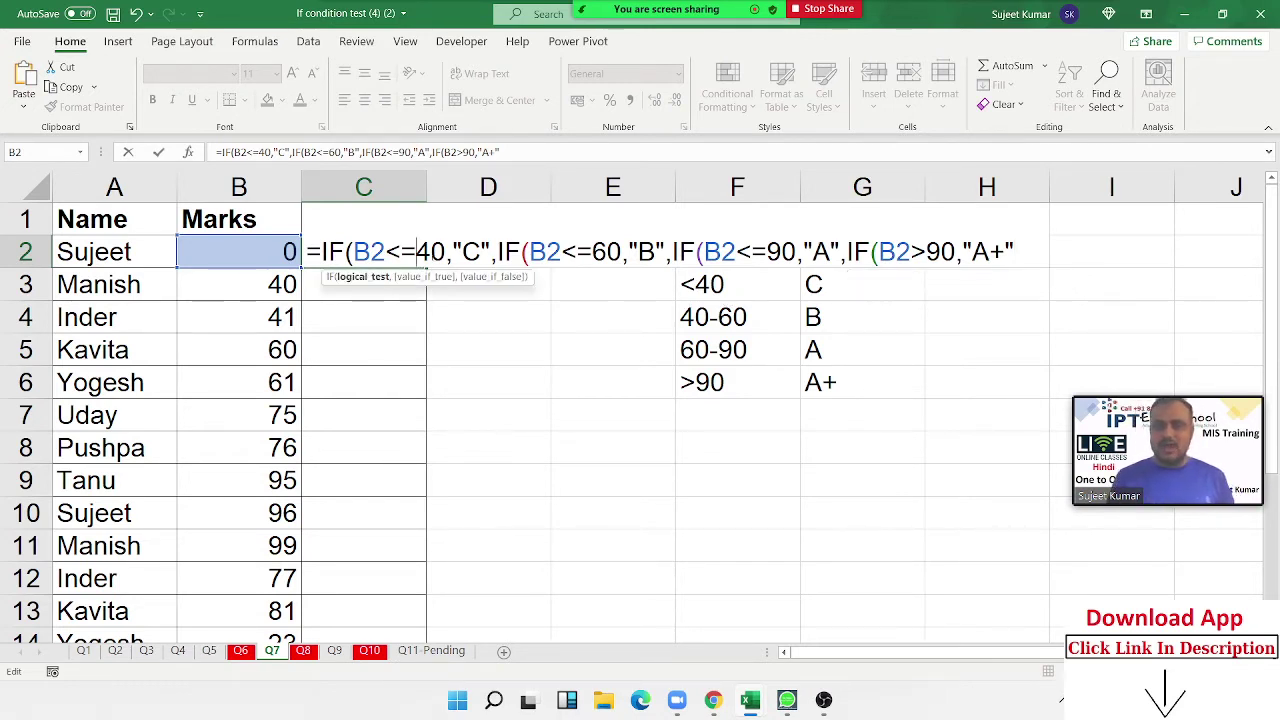
left_click(468, 252)
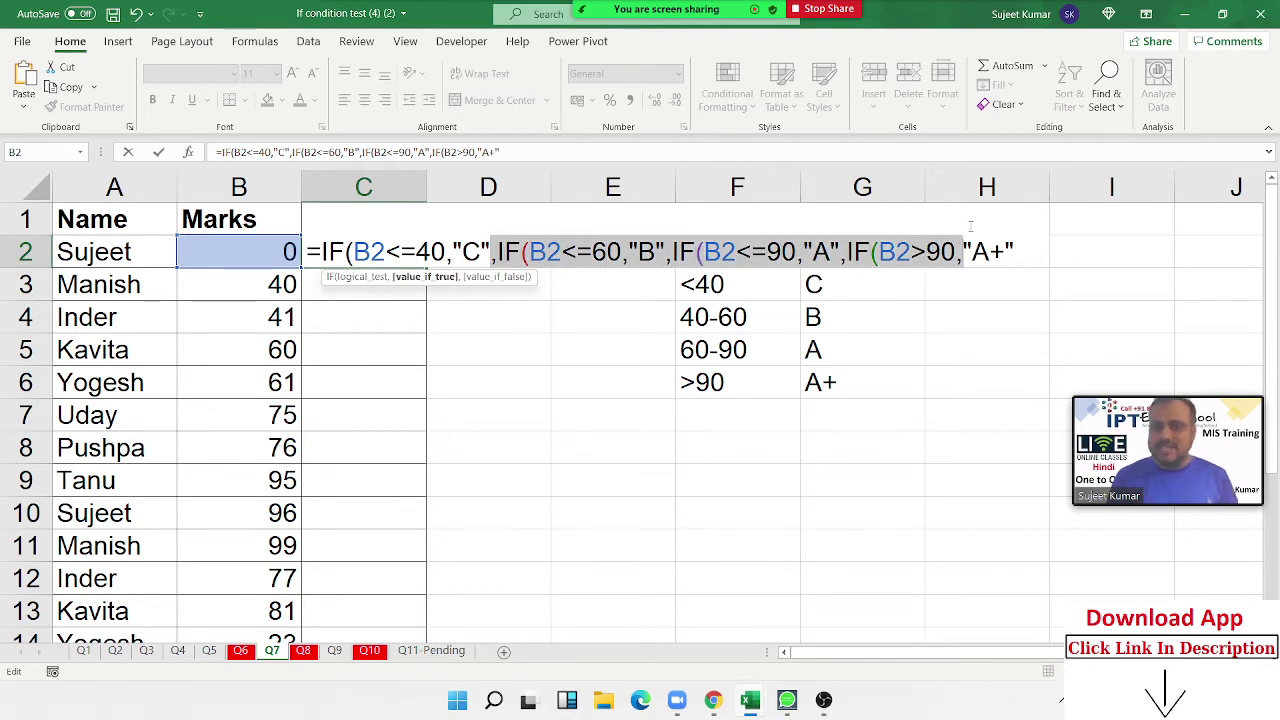
left_click_drag(492, 251, 964, 251)
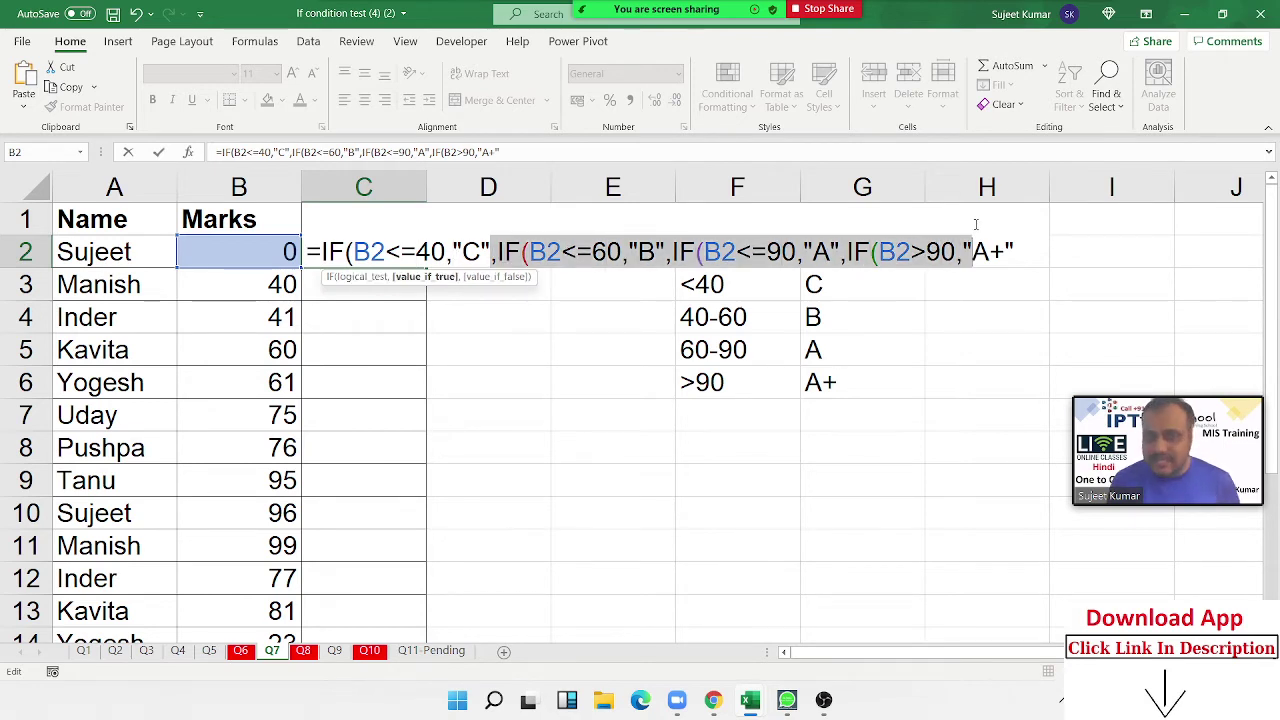
left_click(577, 252)
left_click(629, 252)
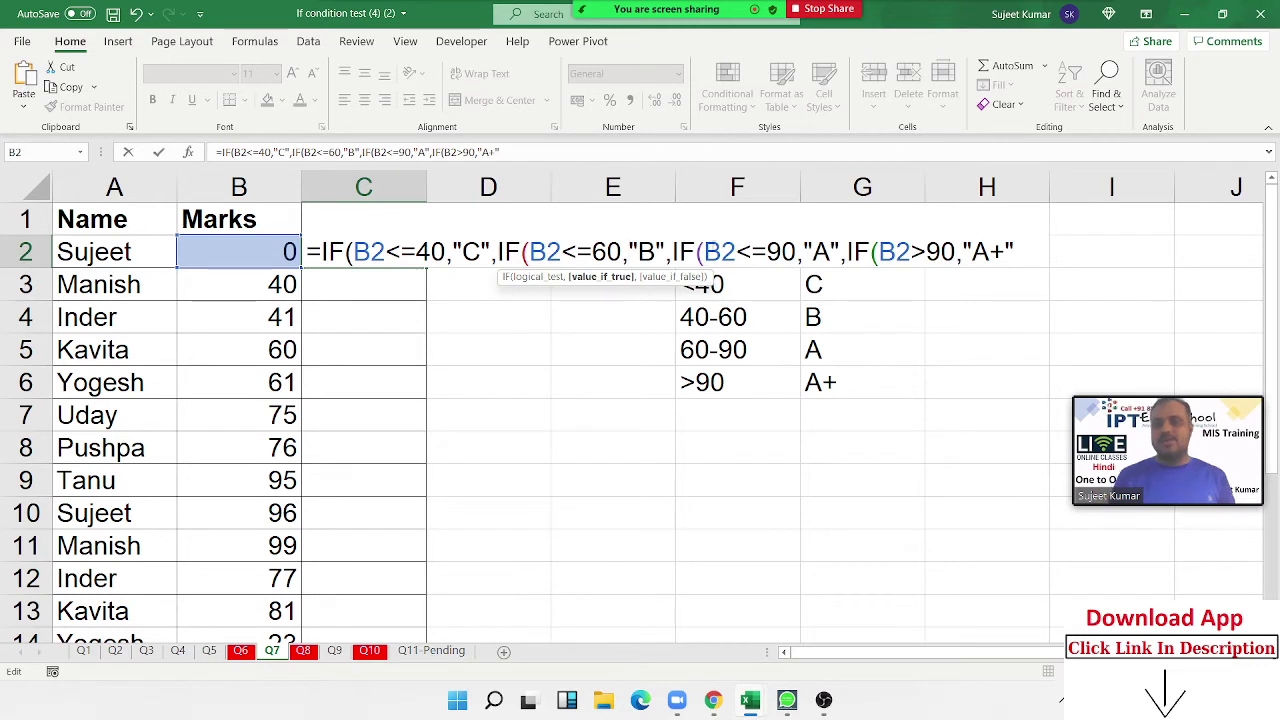
left_click_drag(705, 252, 797, 252)
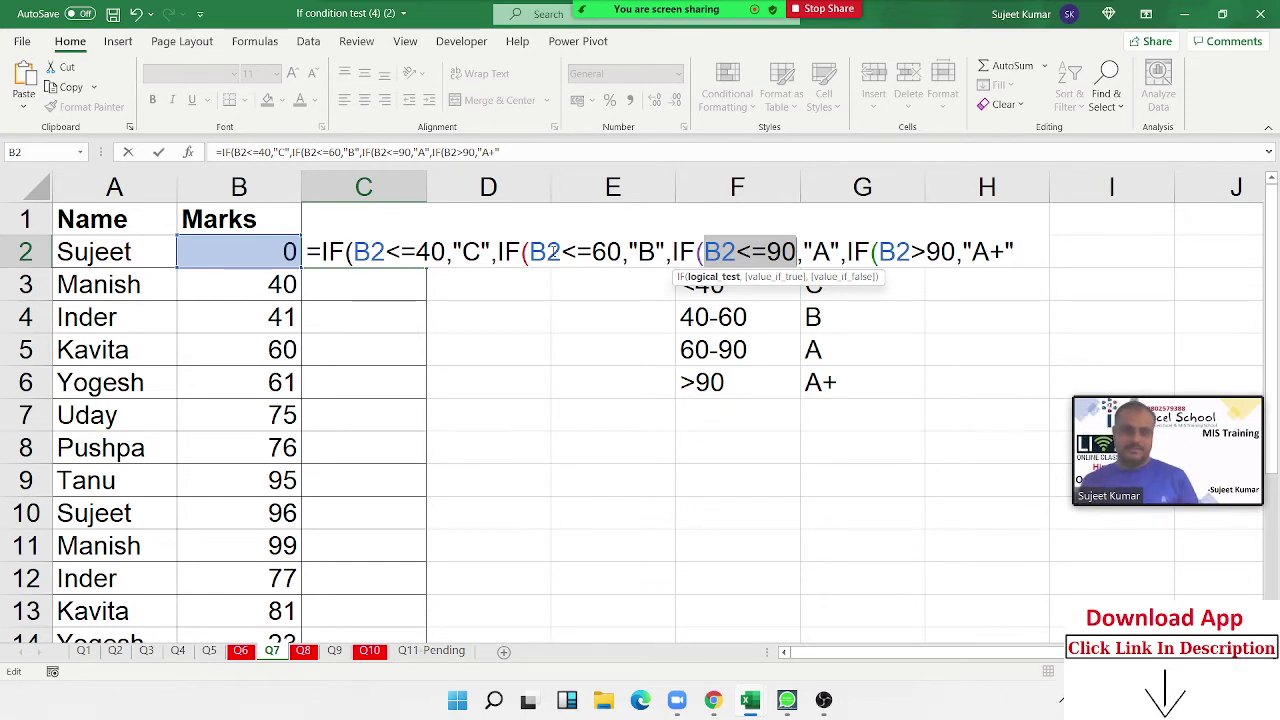
key("Return")
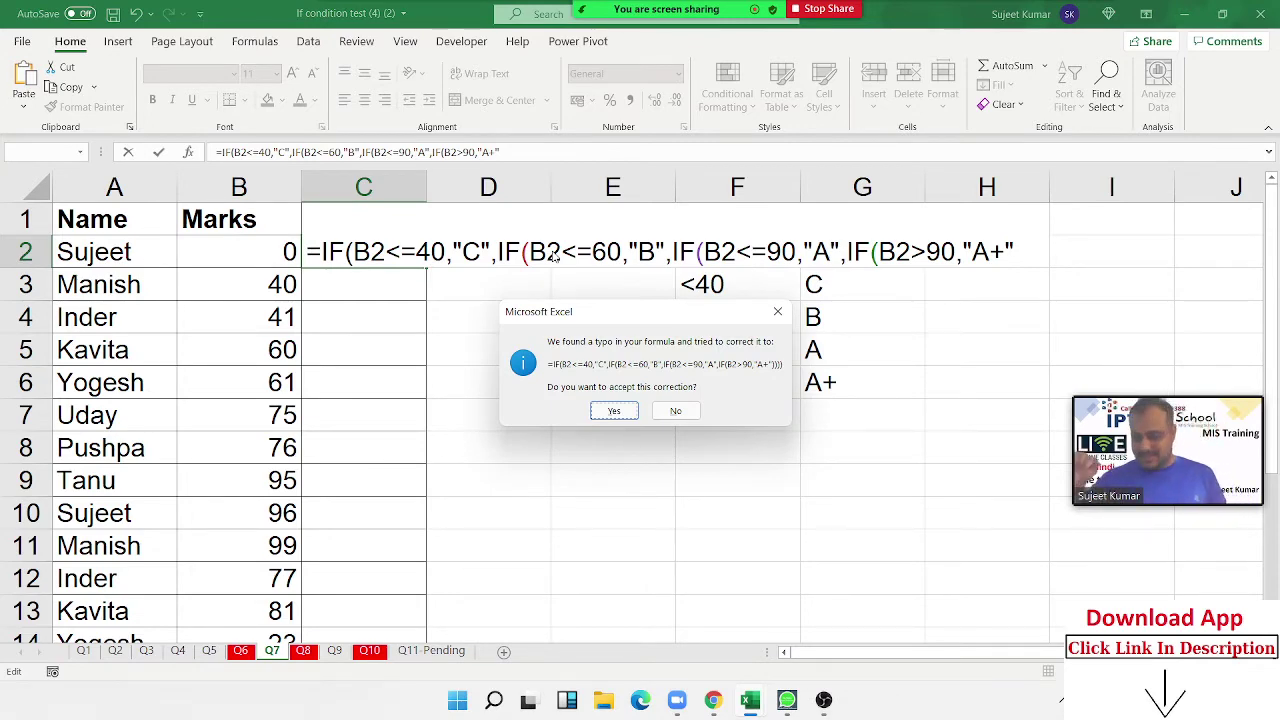
Accept the parenthesis correction and fill grades down C2:C14, then switch to Q8
key("Return")
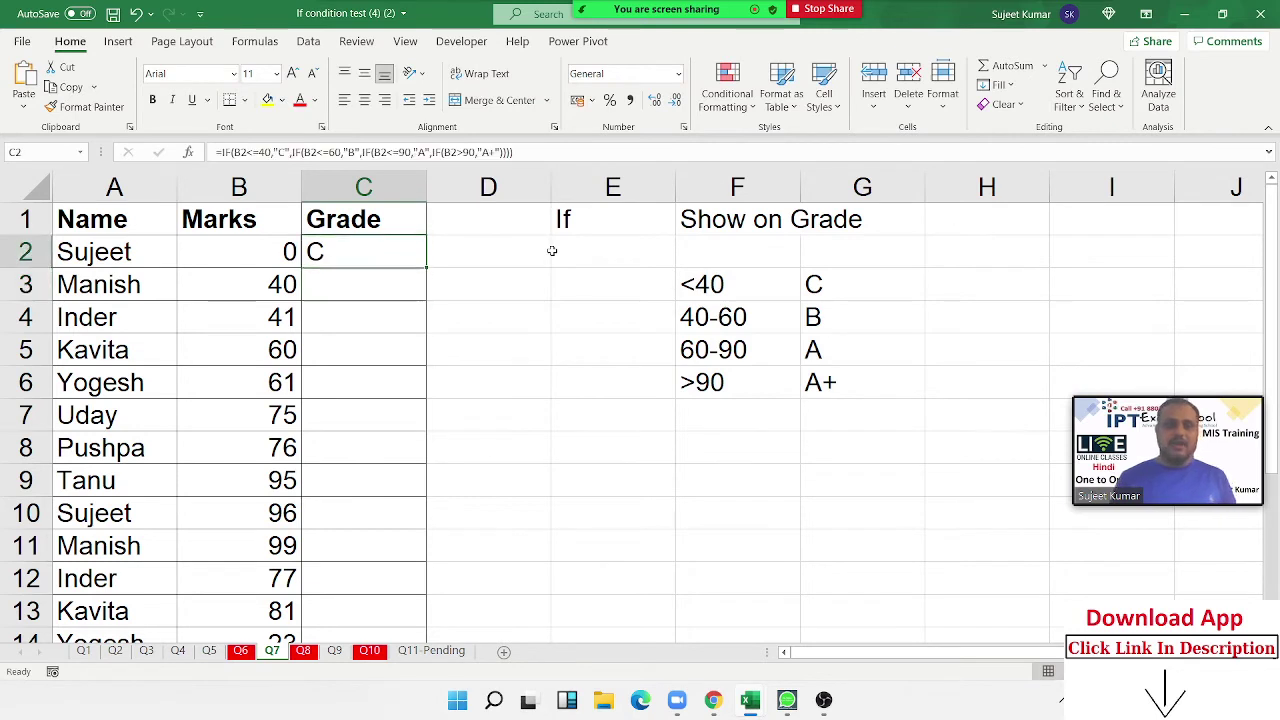
double_click(427, 265)
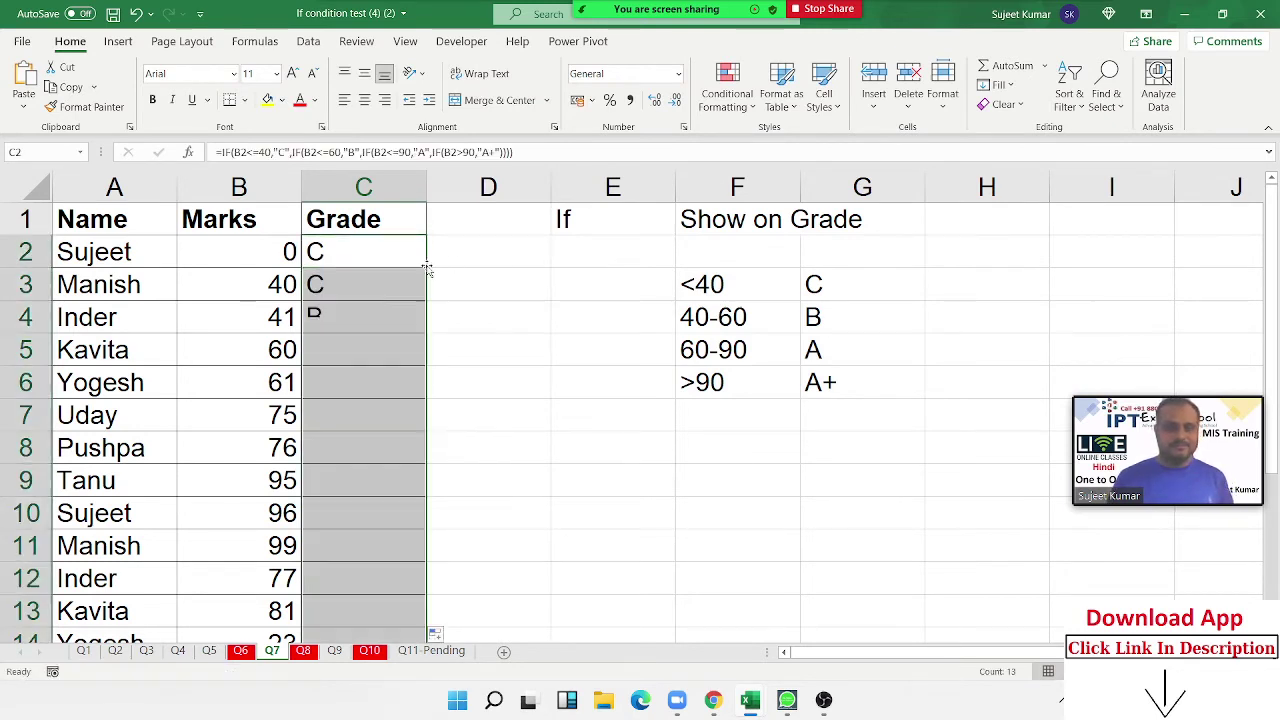
left_click(351, 350)
mouse_move(1271, 300)
left_mouse_down()
mouse_move(1271, 371)
mouse_move(1271, 300)
left_mouse_up()
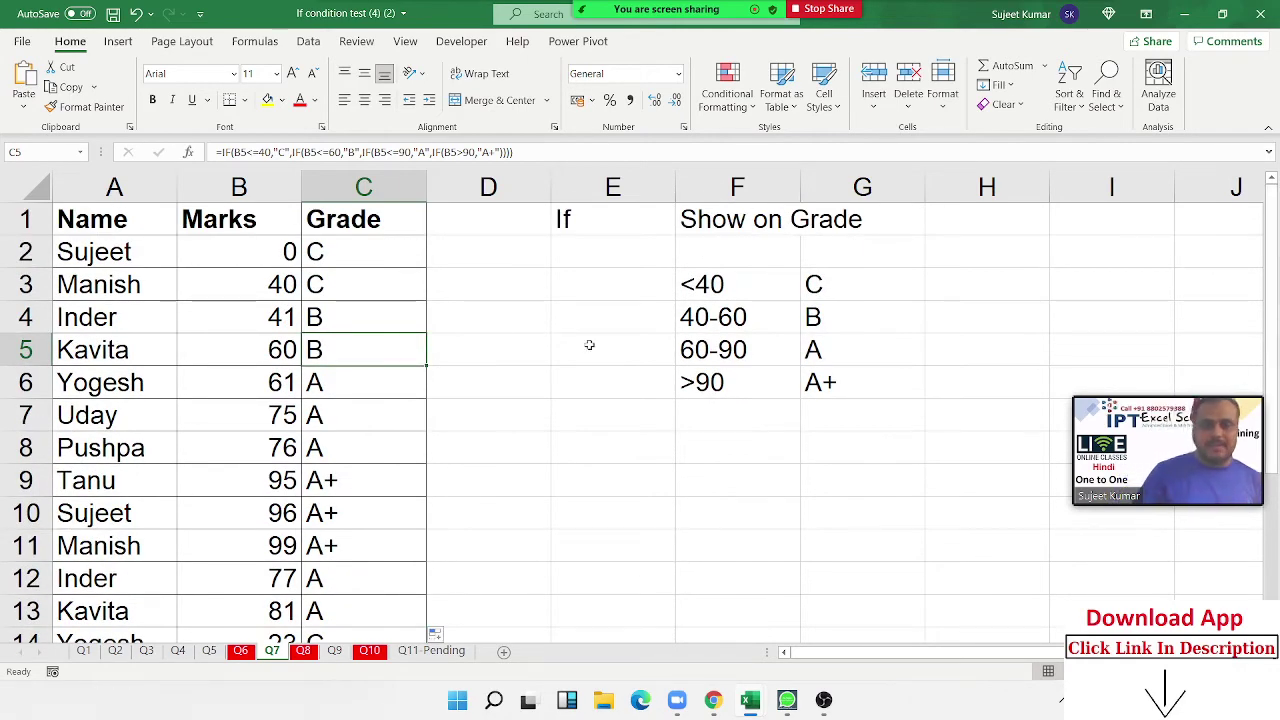
left_click(303, 651)
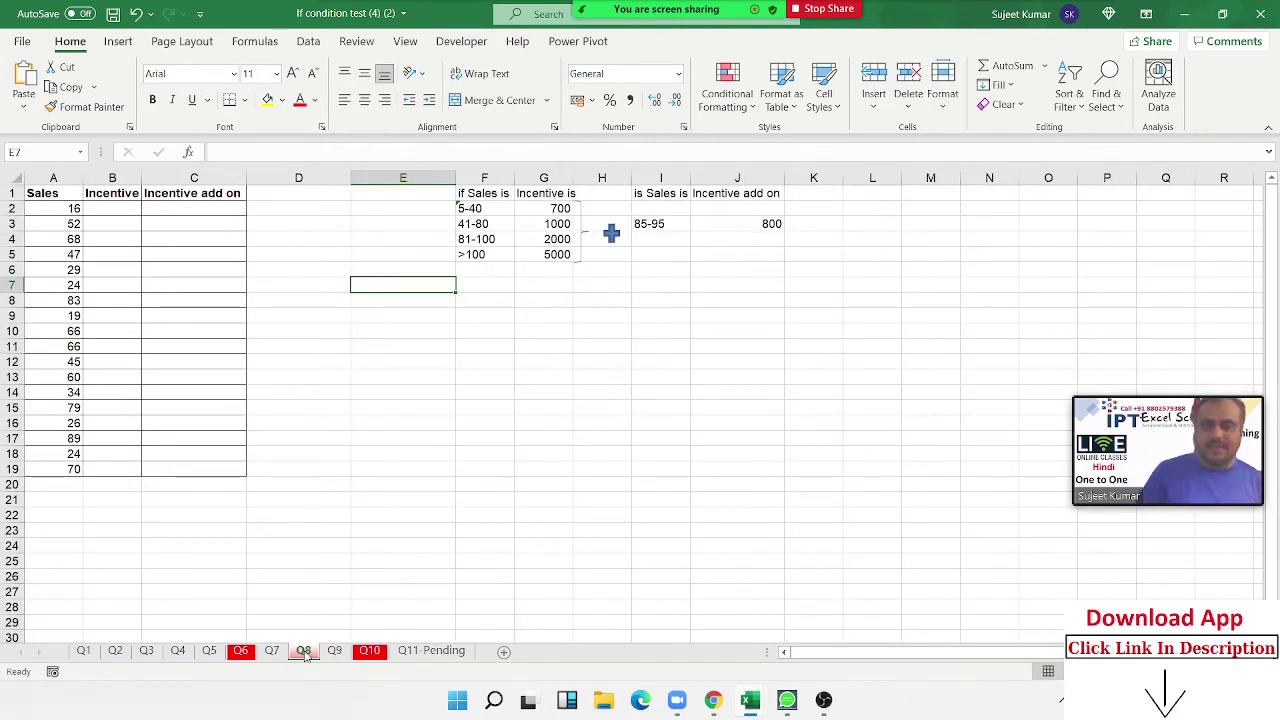
Select Q8's incentive brackets F3:G6, compare with Q7, then move to Q9
left_click(79, 392)
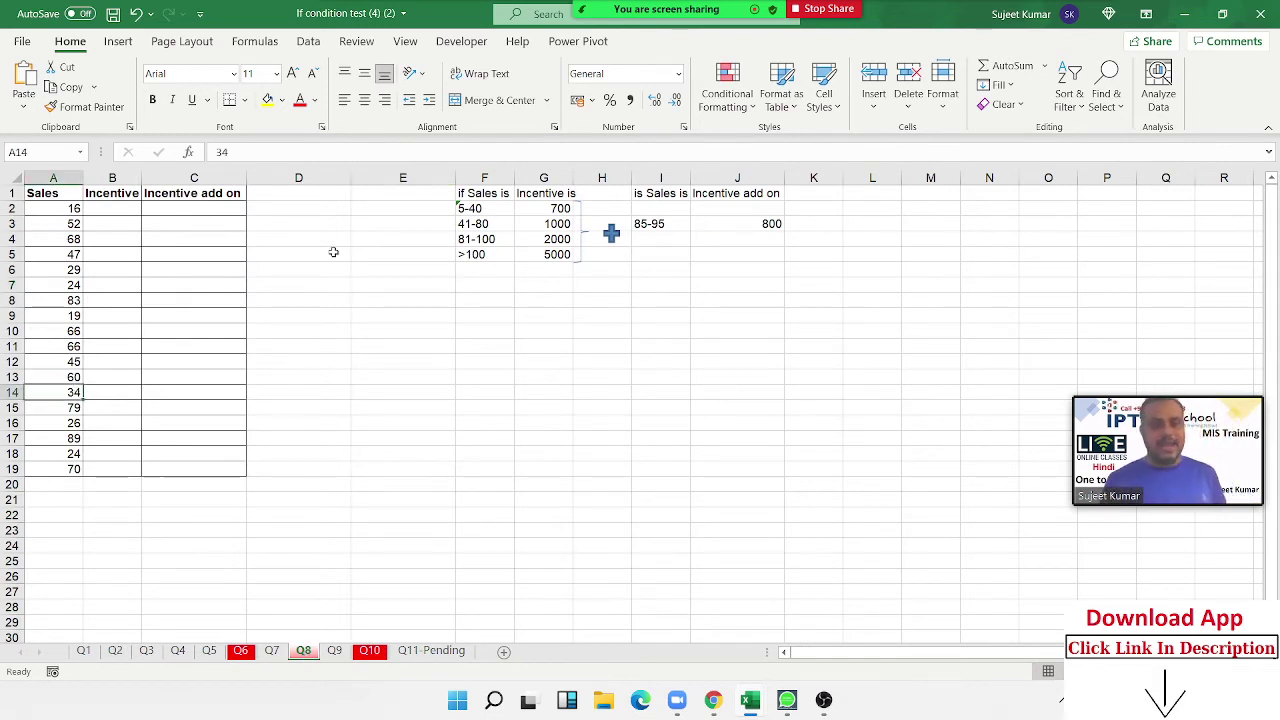
left_click_drag(470, 224, 555, 271)
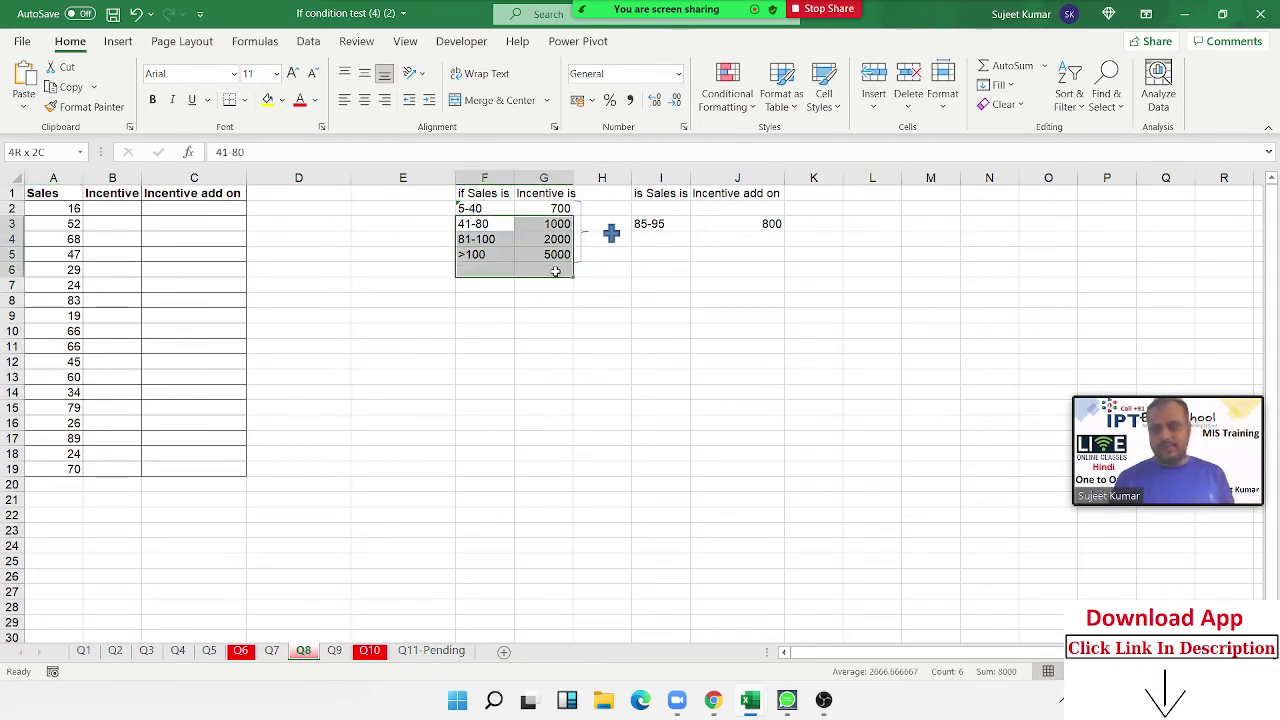
left_click(273, 652)
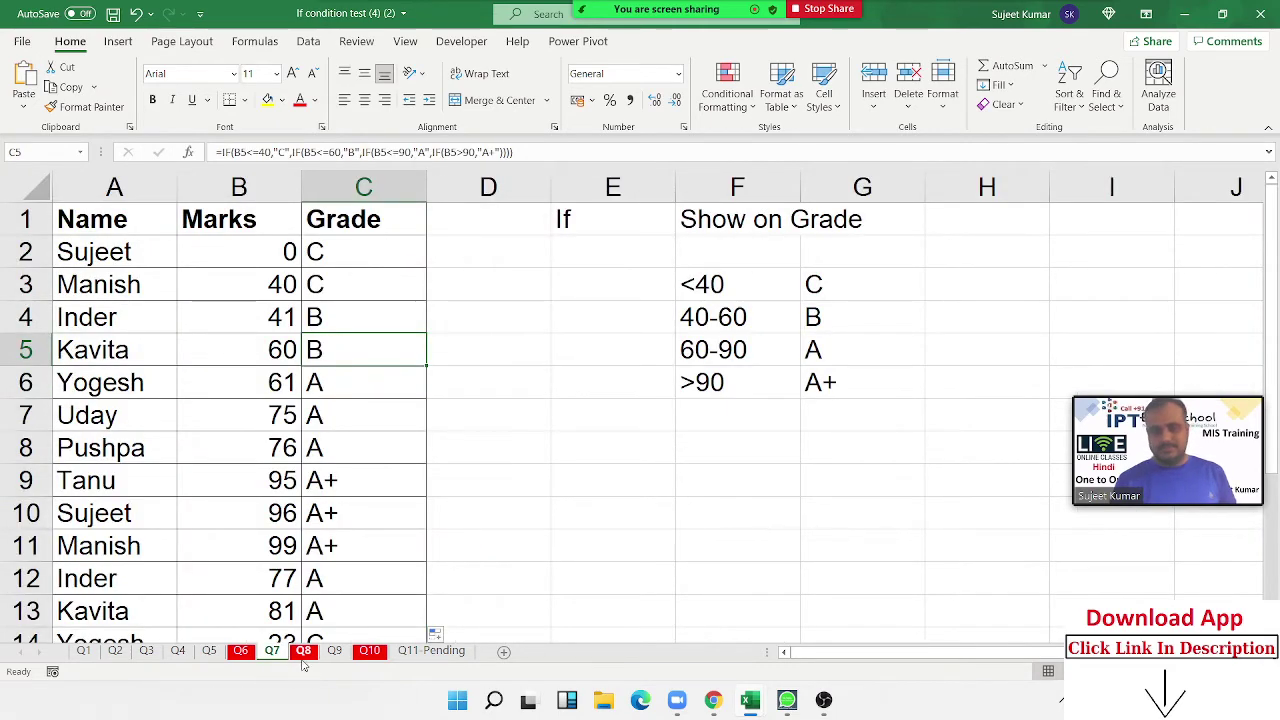
left_click(303, 652)
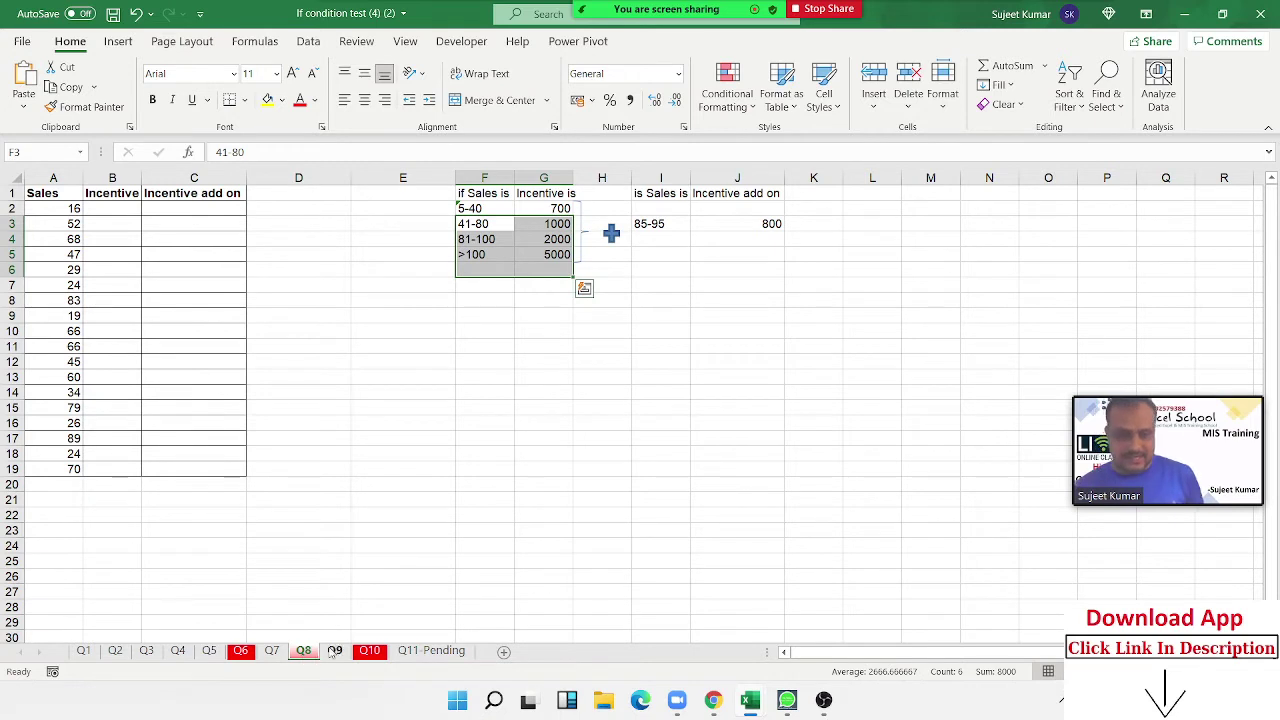
left_click(334, 651)
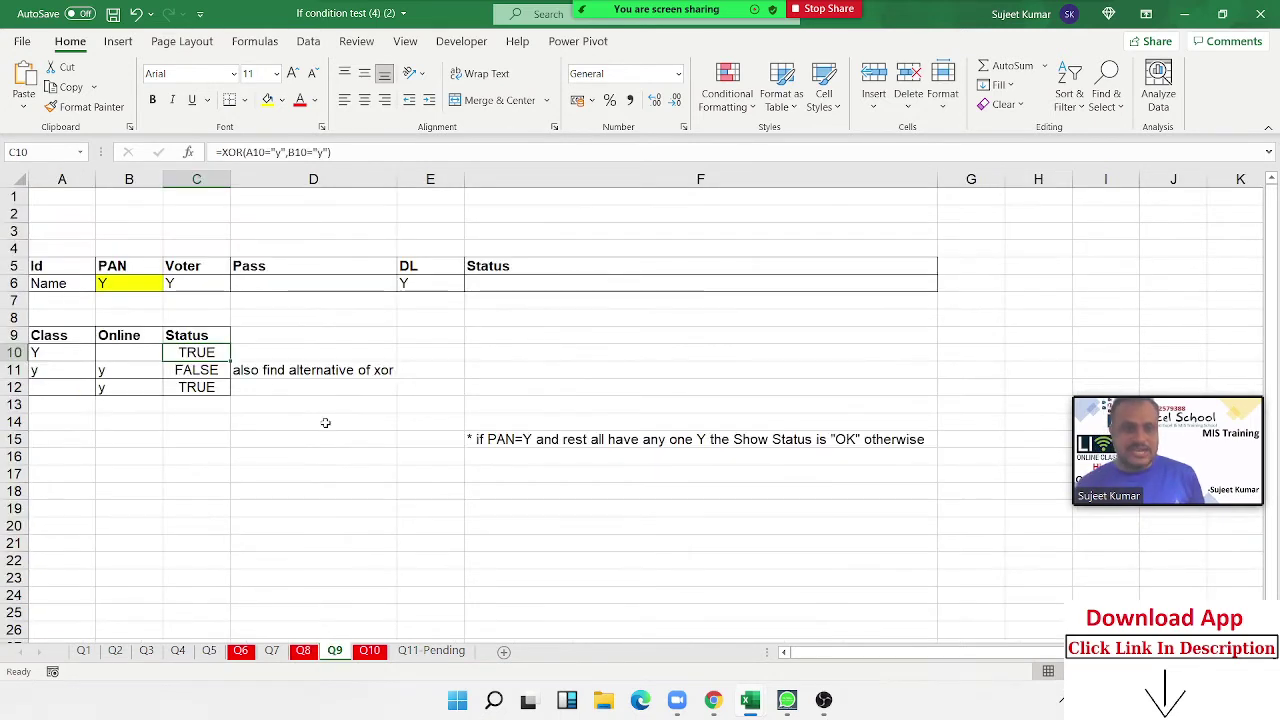
left_click(531, 288)
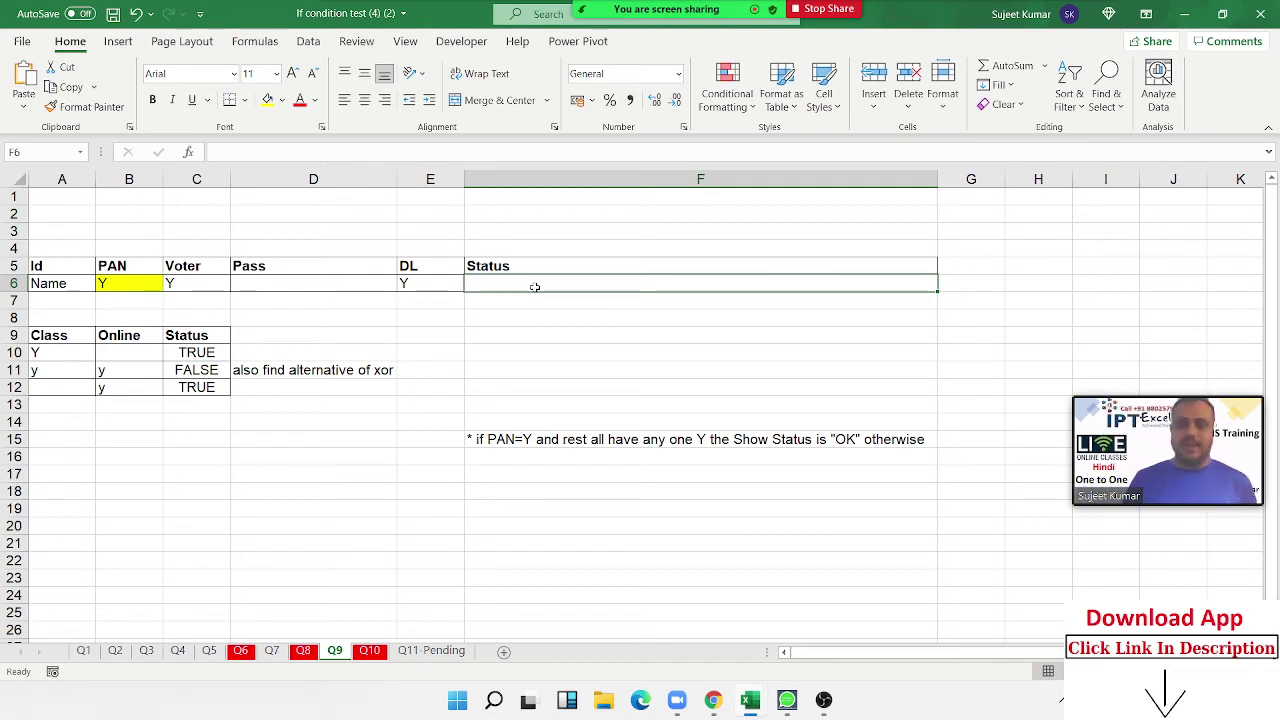
double_click(197, 355)
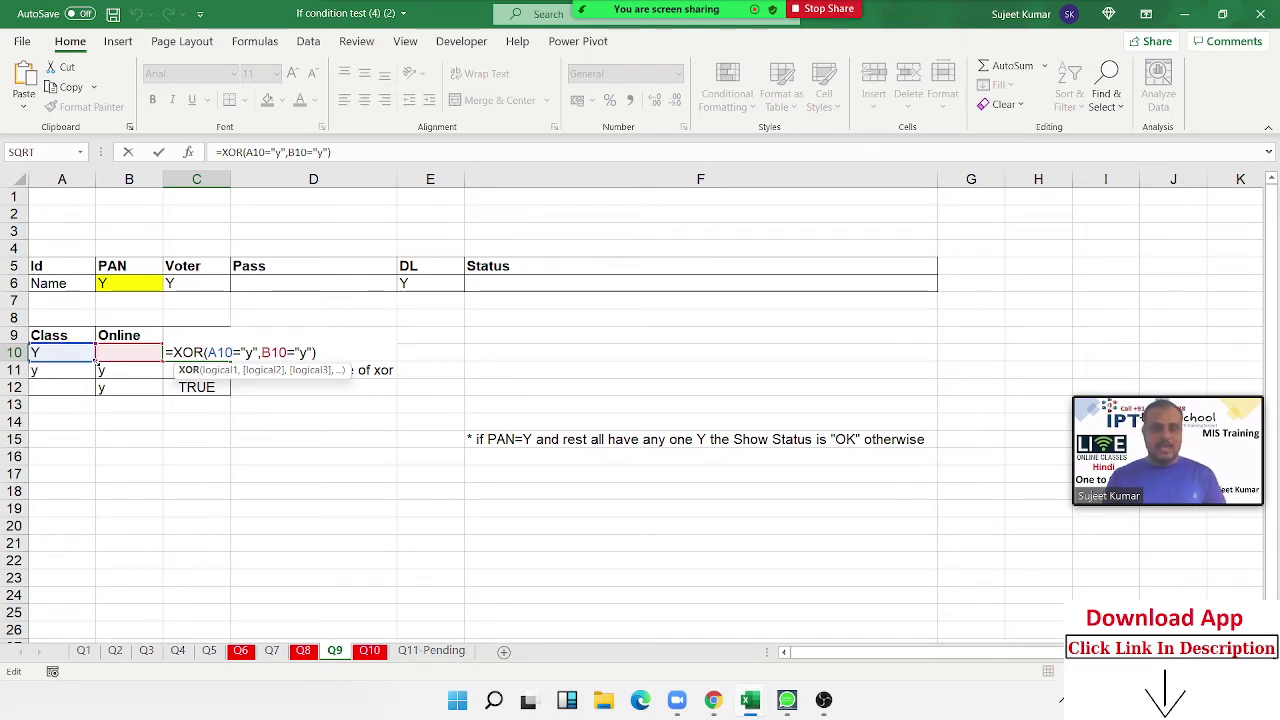
type(".")
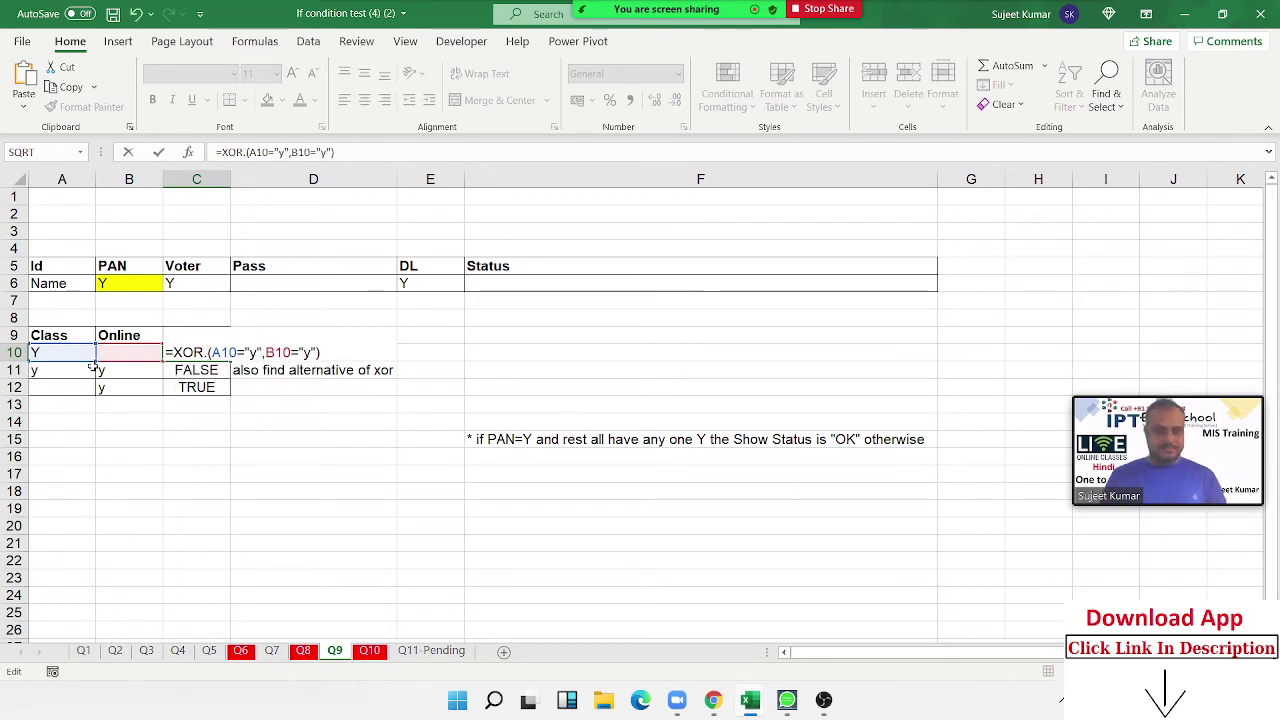
key("BackSpace")
key("Return")
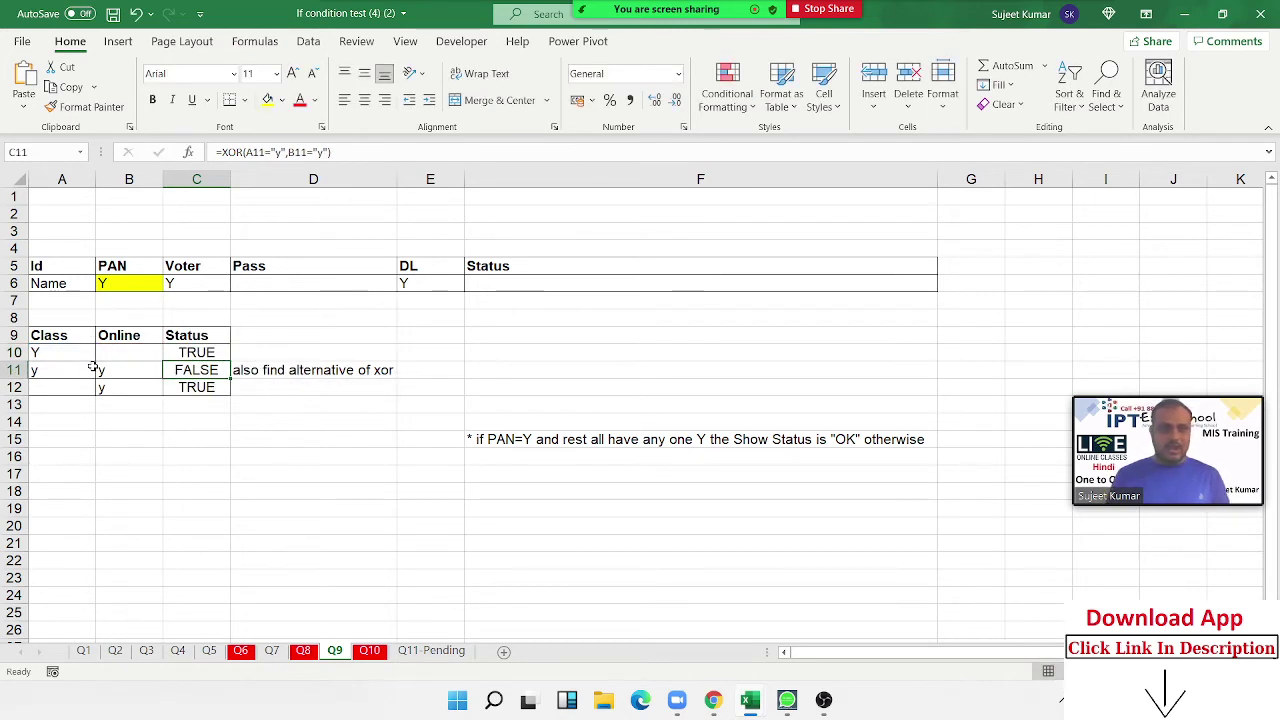
double_click(207, 370)
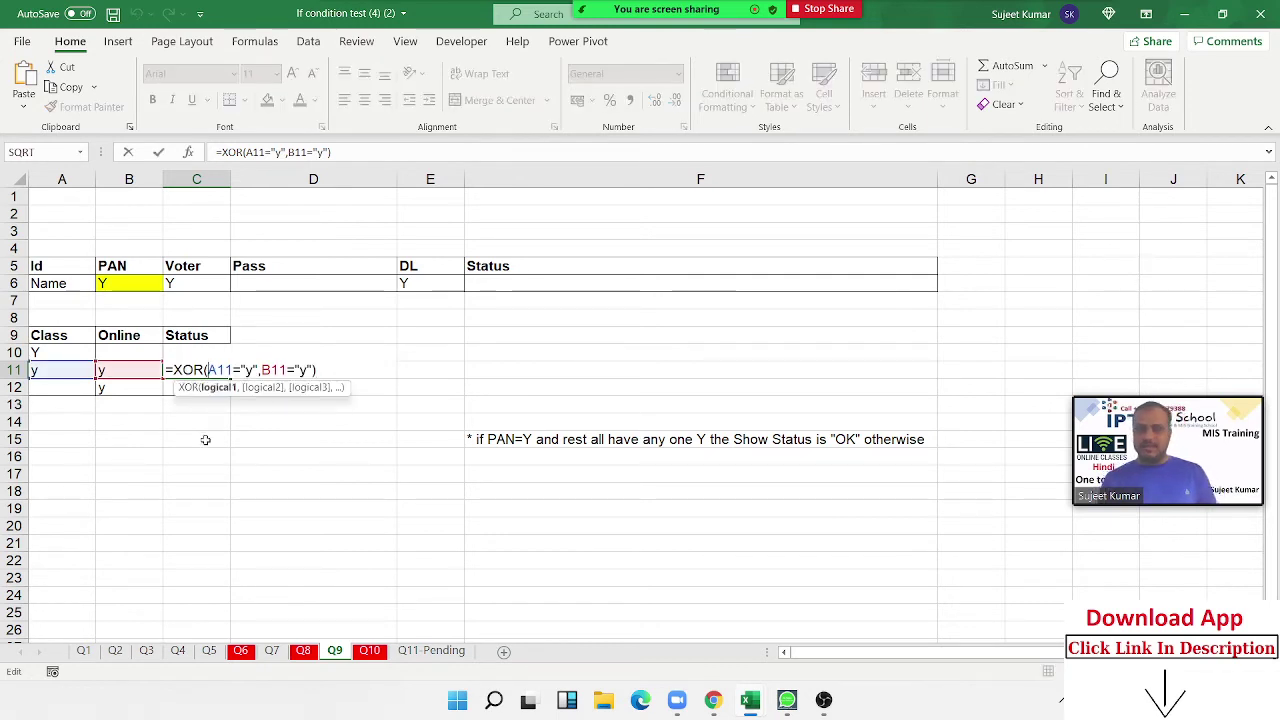
key("ctrl+Return")
left_click_drag(75, 367, 103, 369)
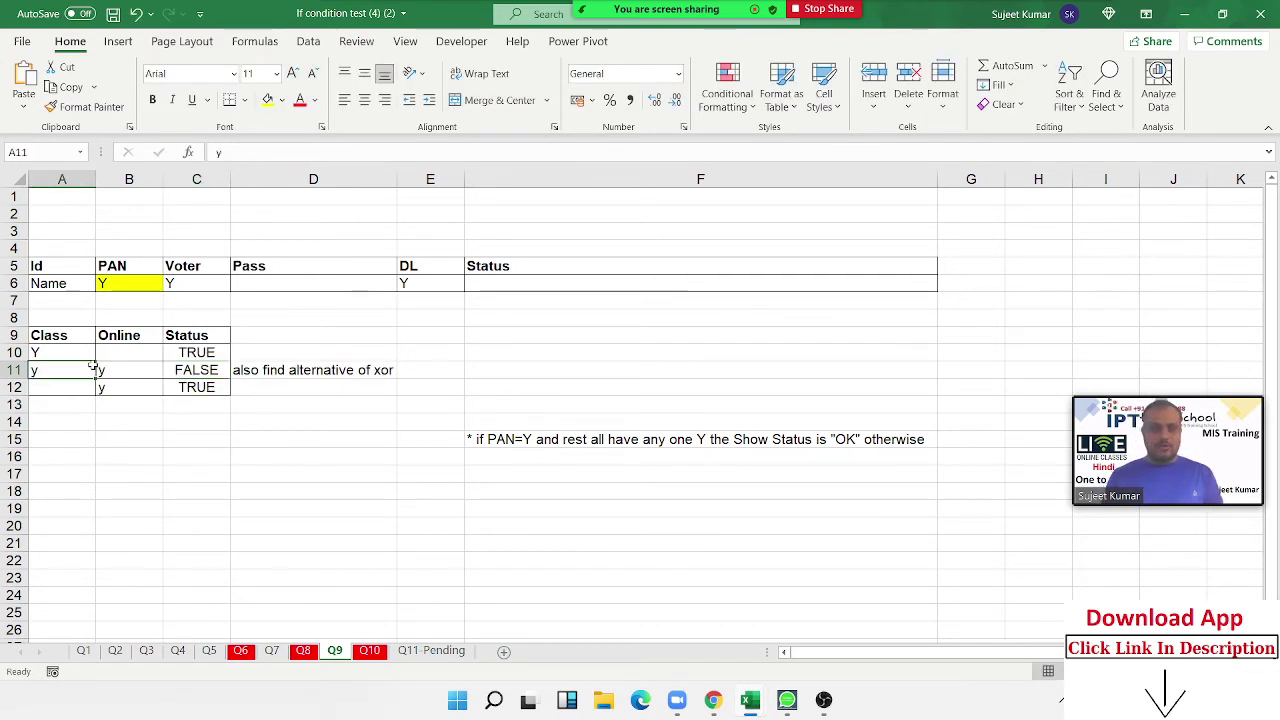
key("Delete")
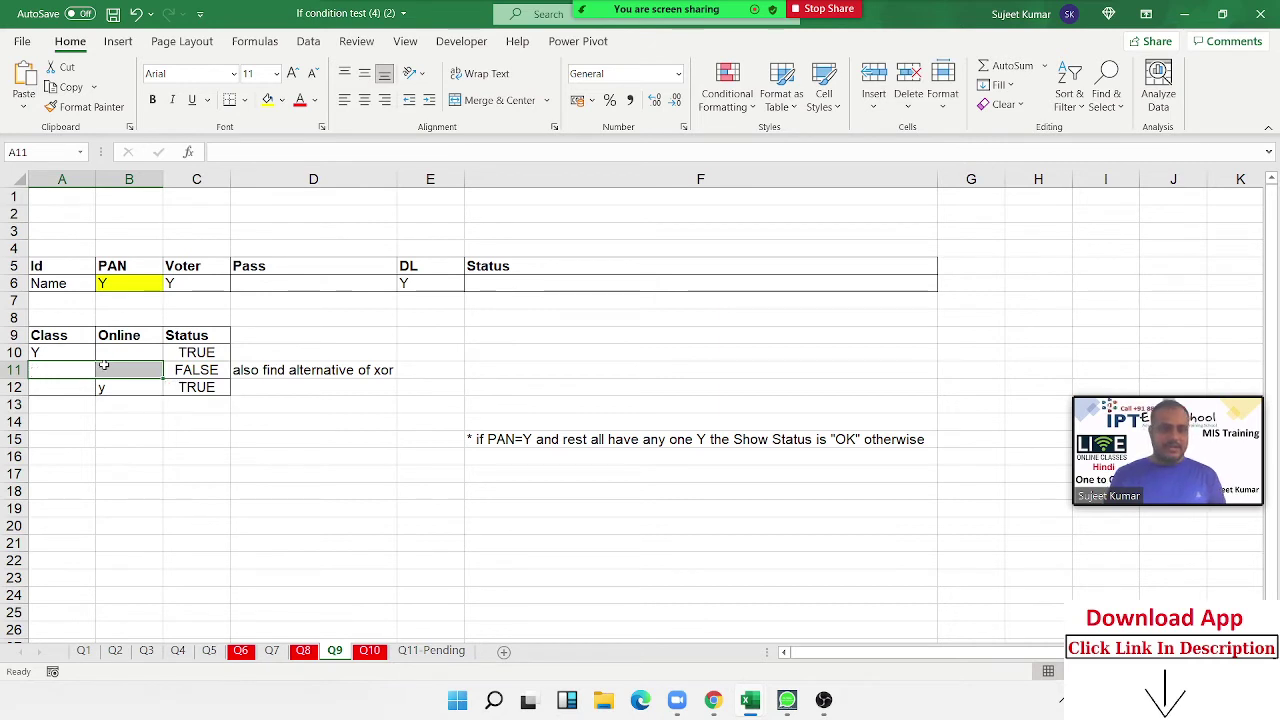
key("ctrl+z")
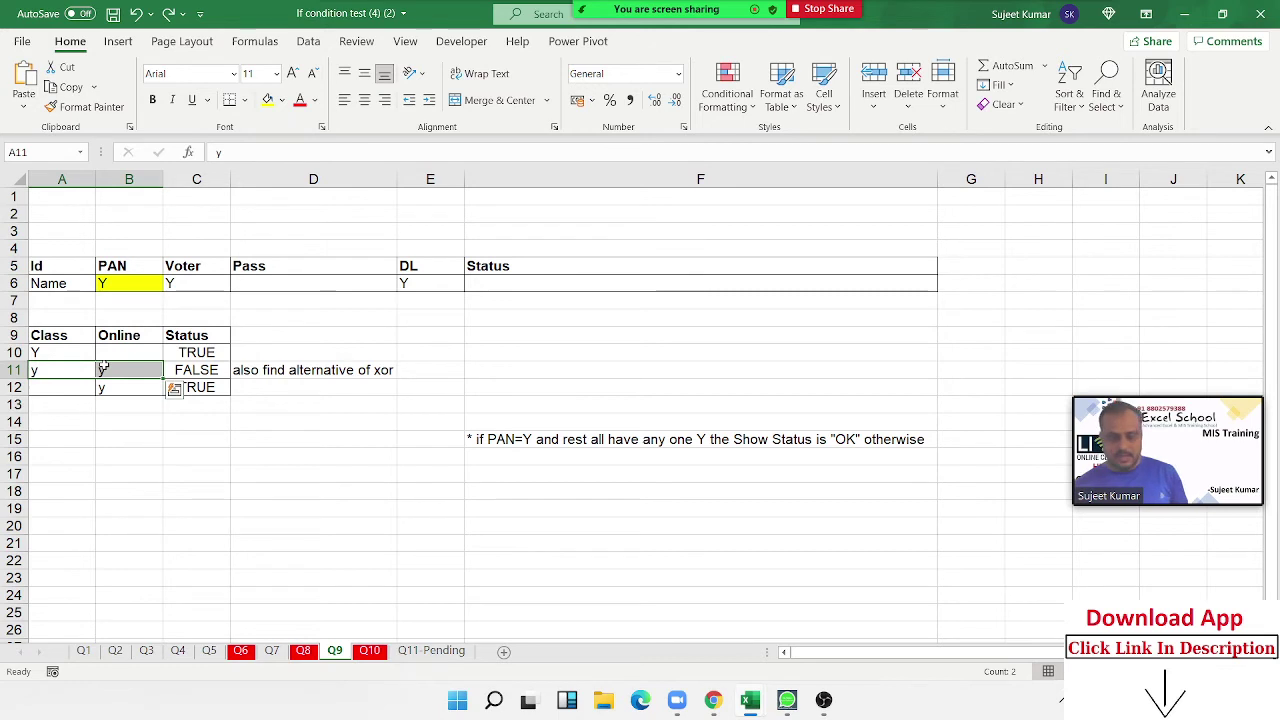
left_click(103, 369)
double_click(103, 369)
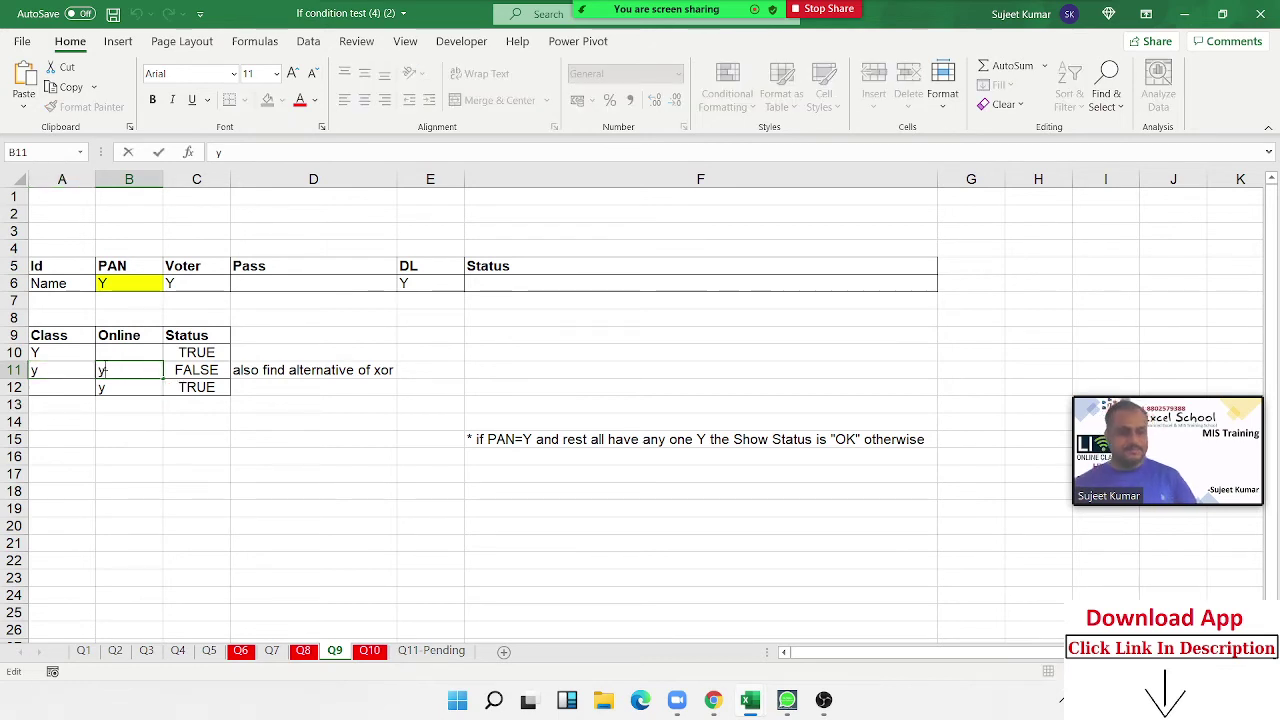
key("Tab")
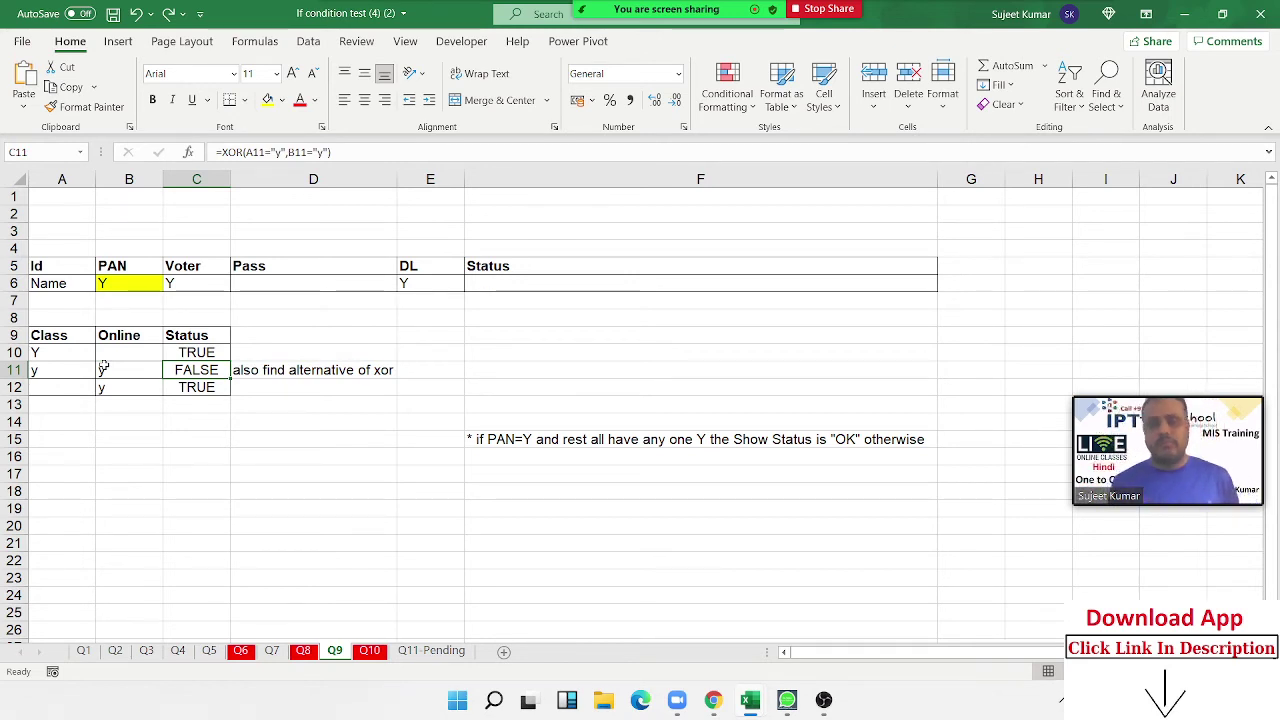
key("Right")
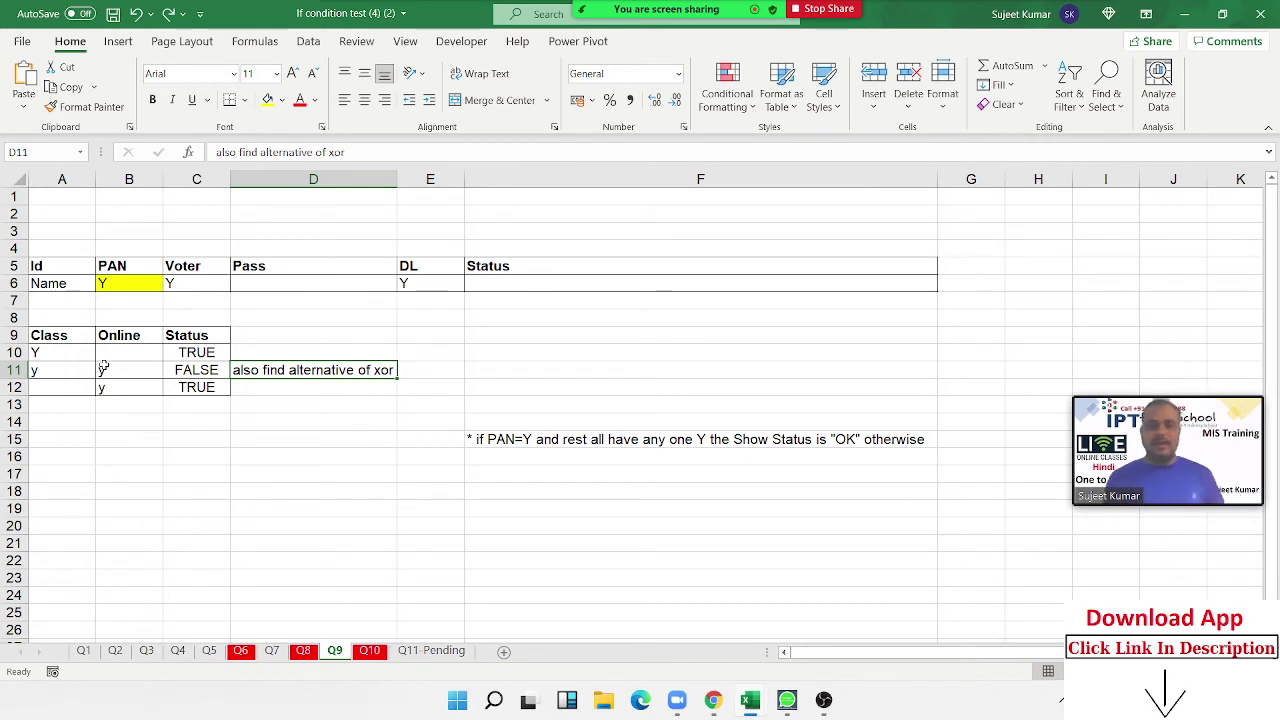
key("Down")
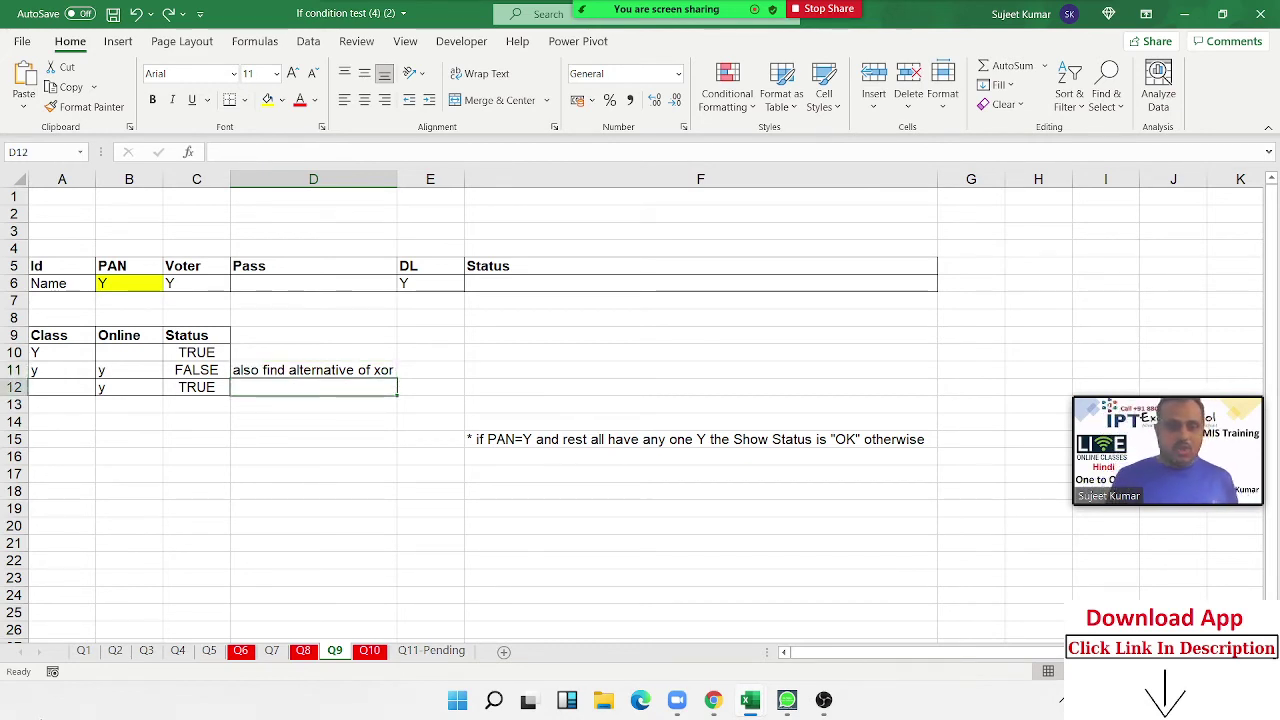
Check cells F7 and E6 on Q10, then switch to the Q11-Pending sheet
left_click(369, 651)
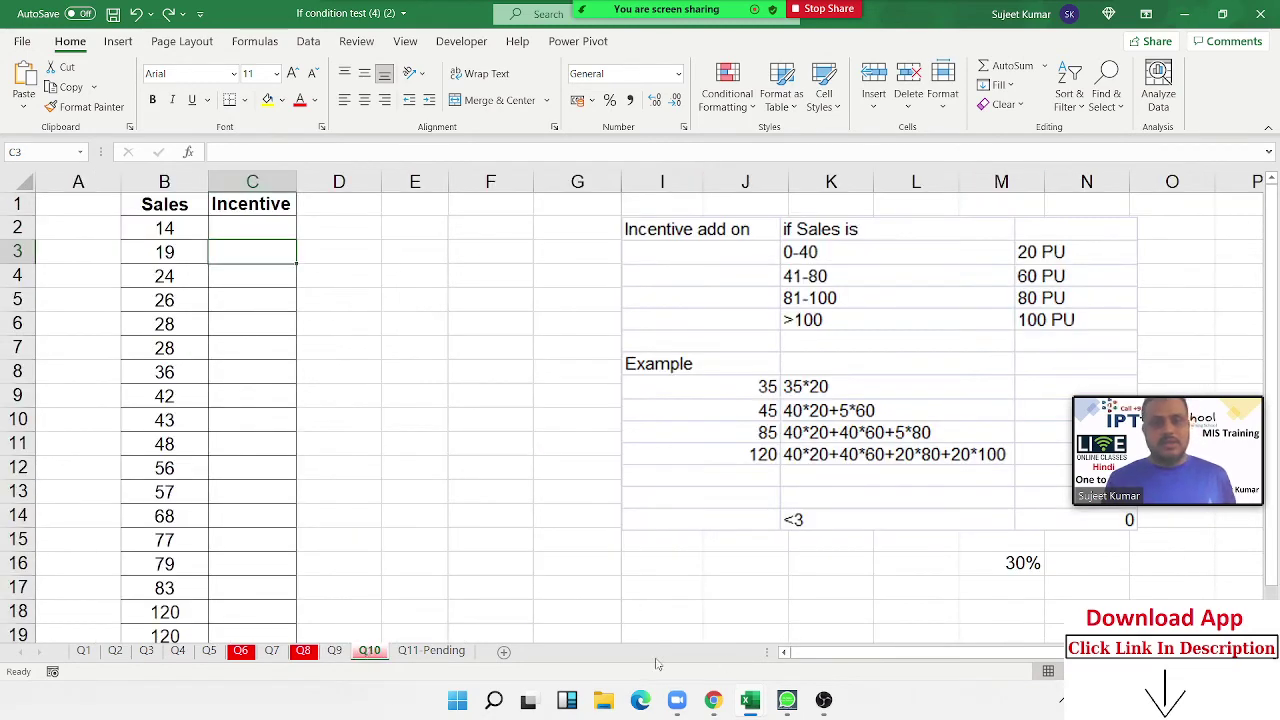
left_click_drag(892, 652, 932, 641)
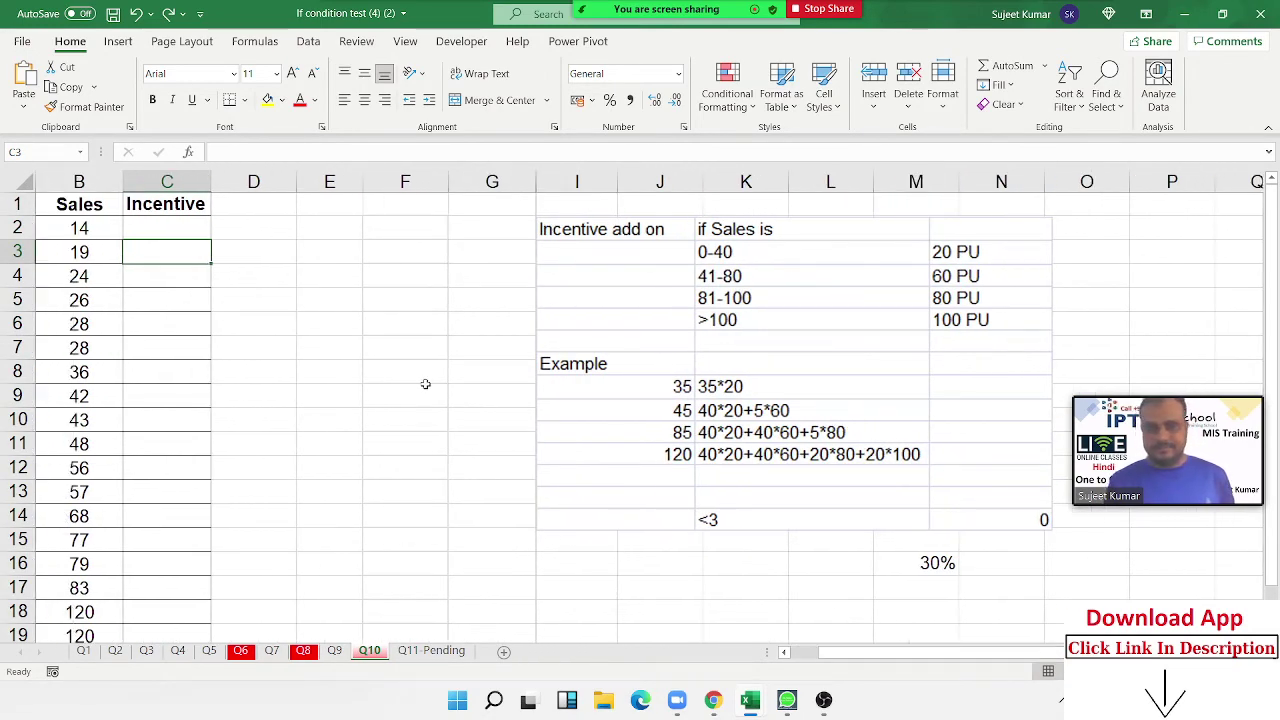
left_click(405, 348)
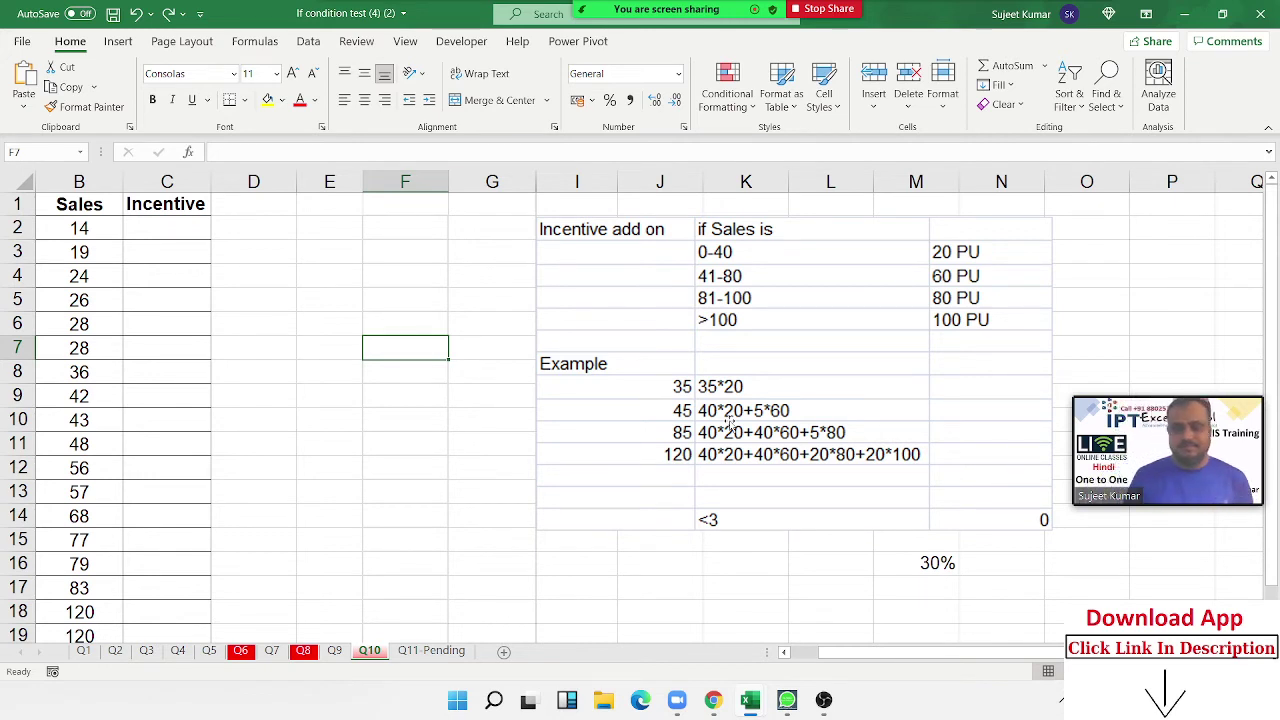
left_click(321, 319)
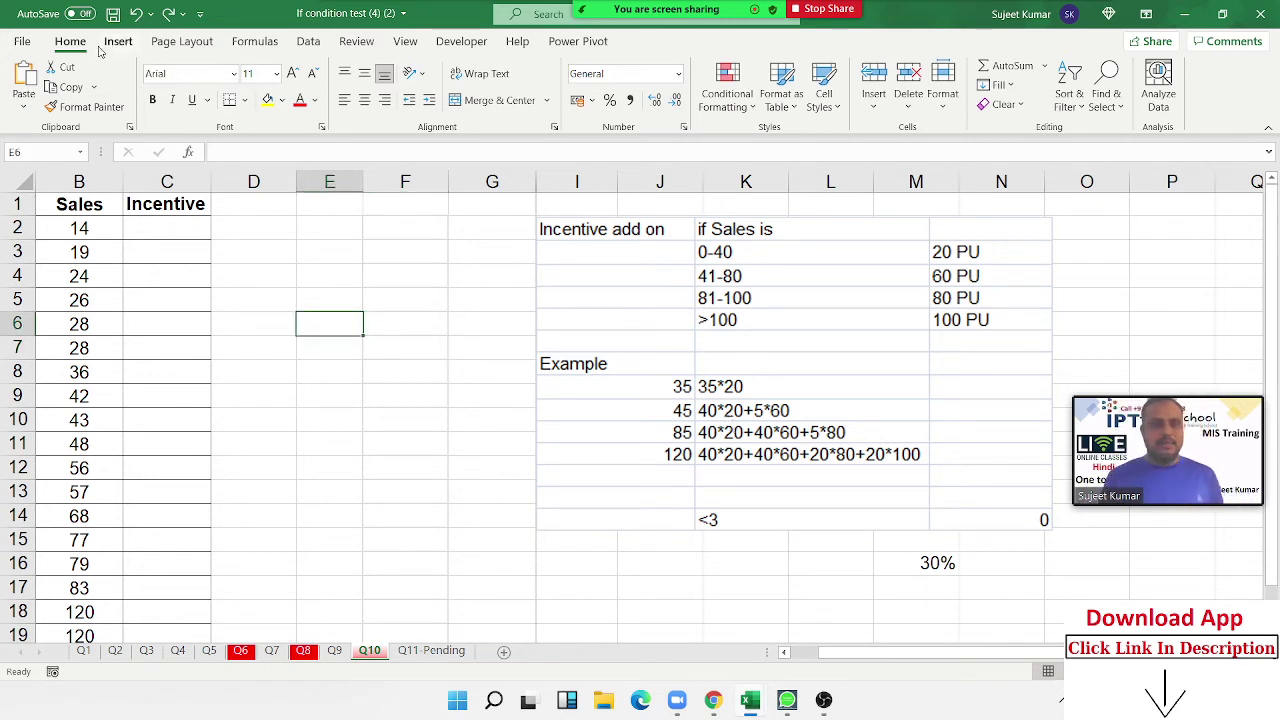
left_click(418, 650)
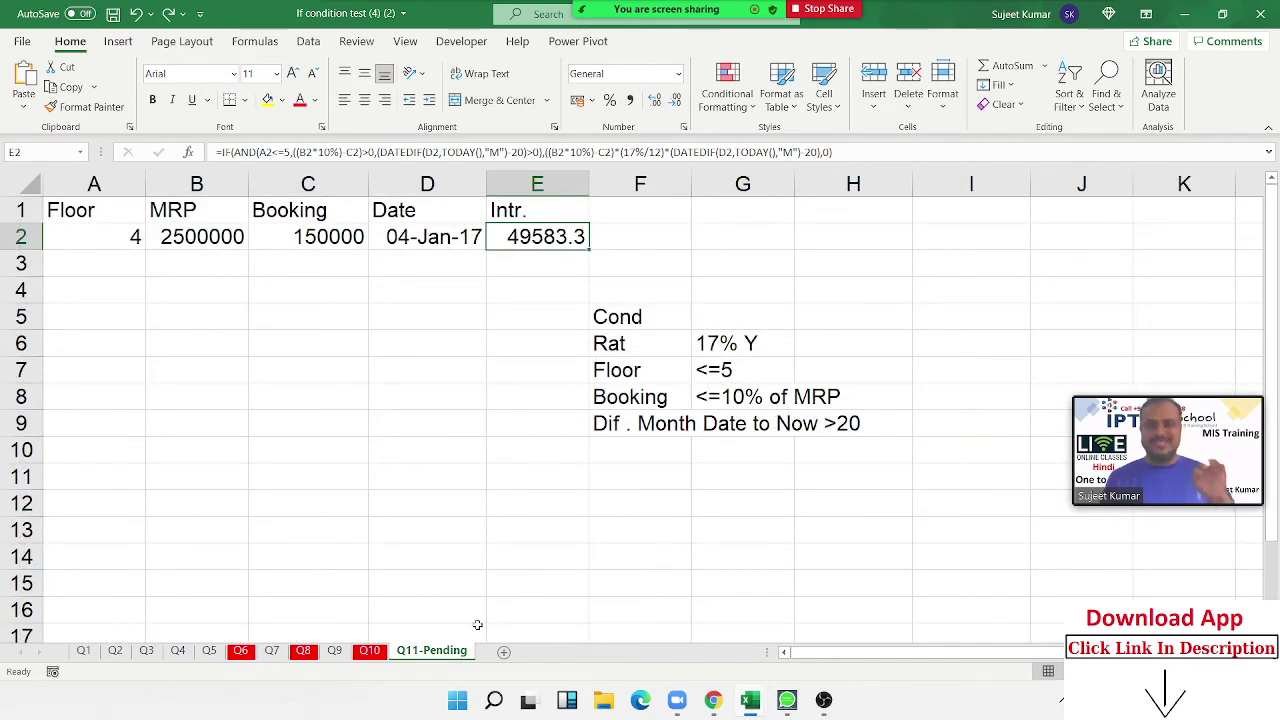
Go back to the Q10 sheet and save the workbook with Ctrl+S
left_click(378, 652)
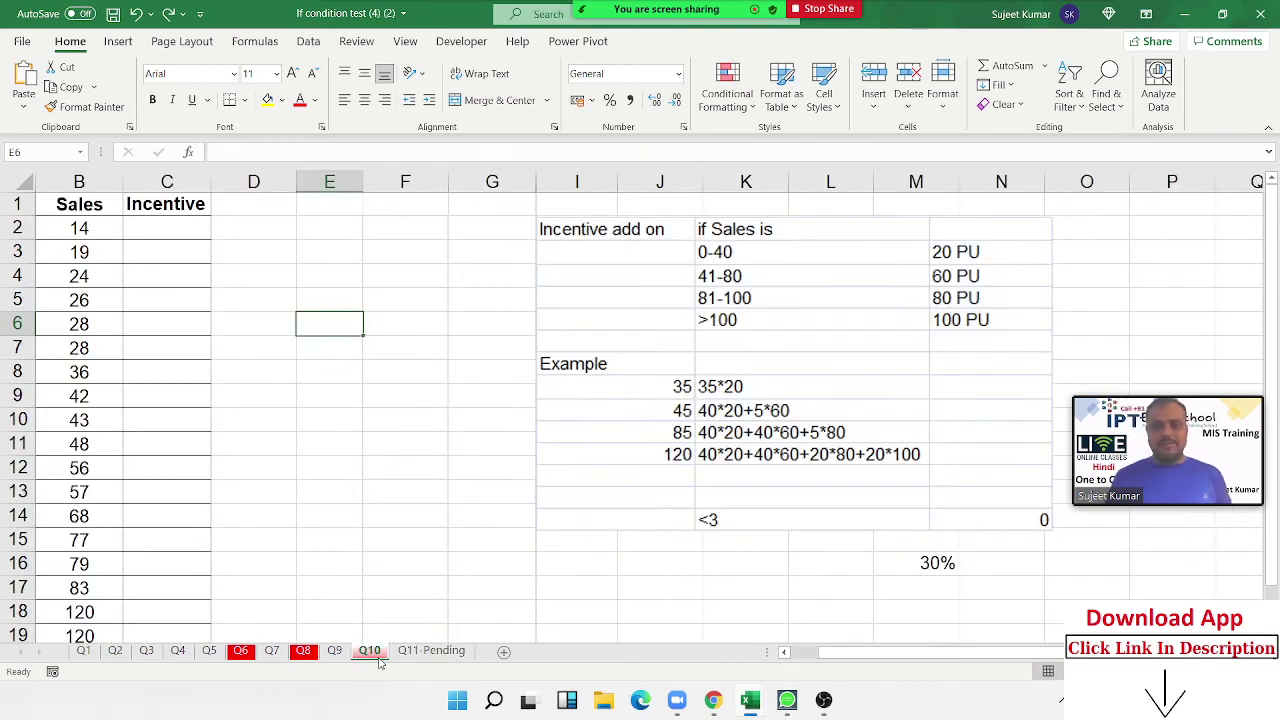
key("ctrl+s")
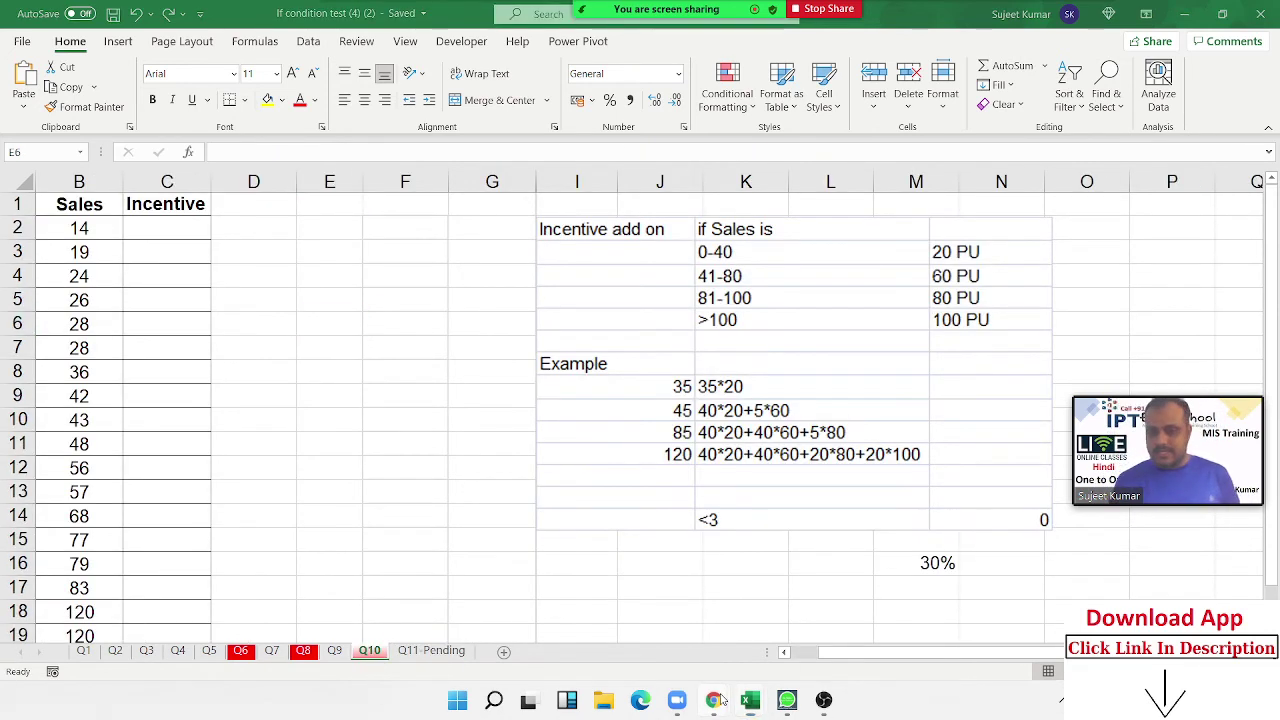
mouse_move(726, 697)
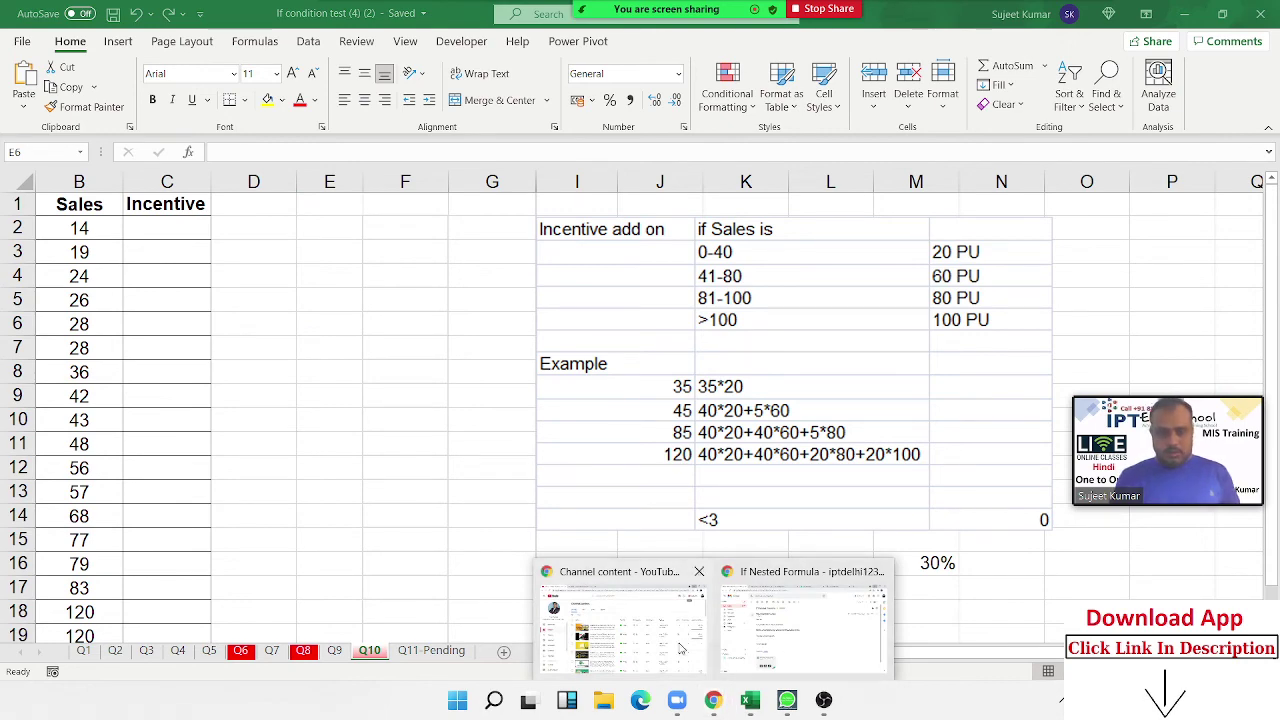
Open a new Gmail compose window and add two suggested contacts as recipients
left_click(748, 632)
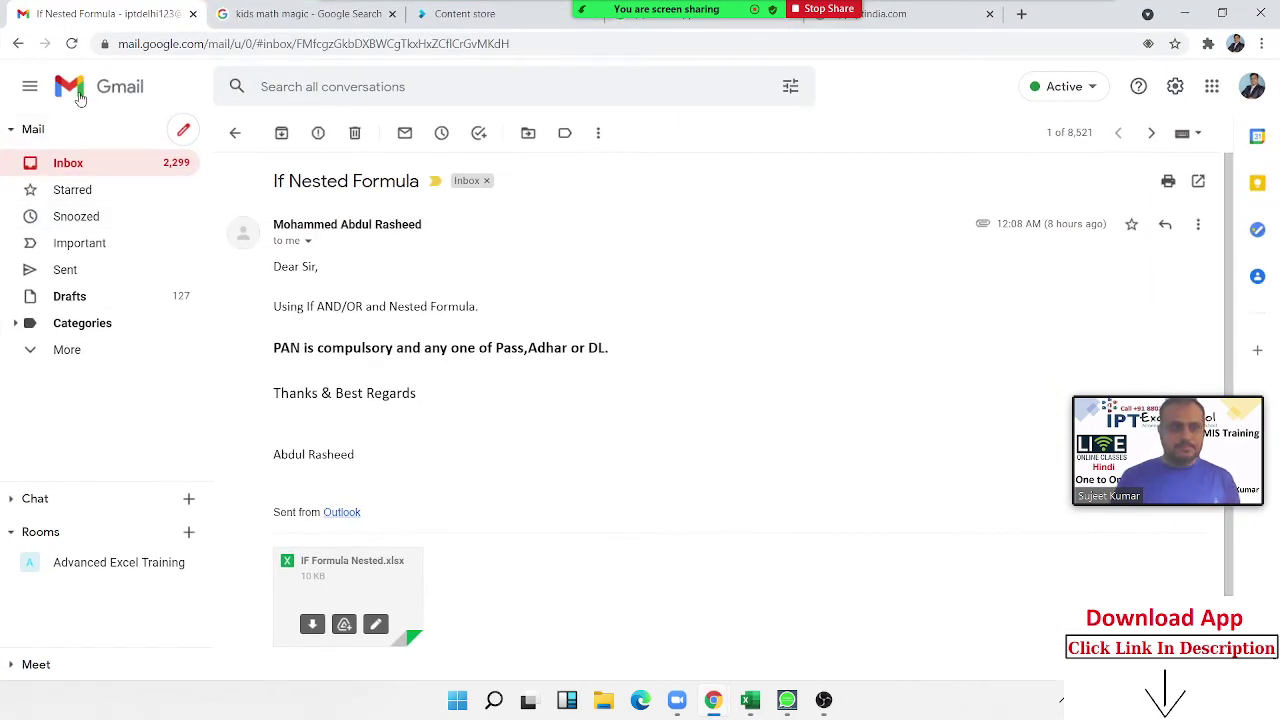
left_click(183, 130)
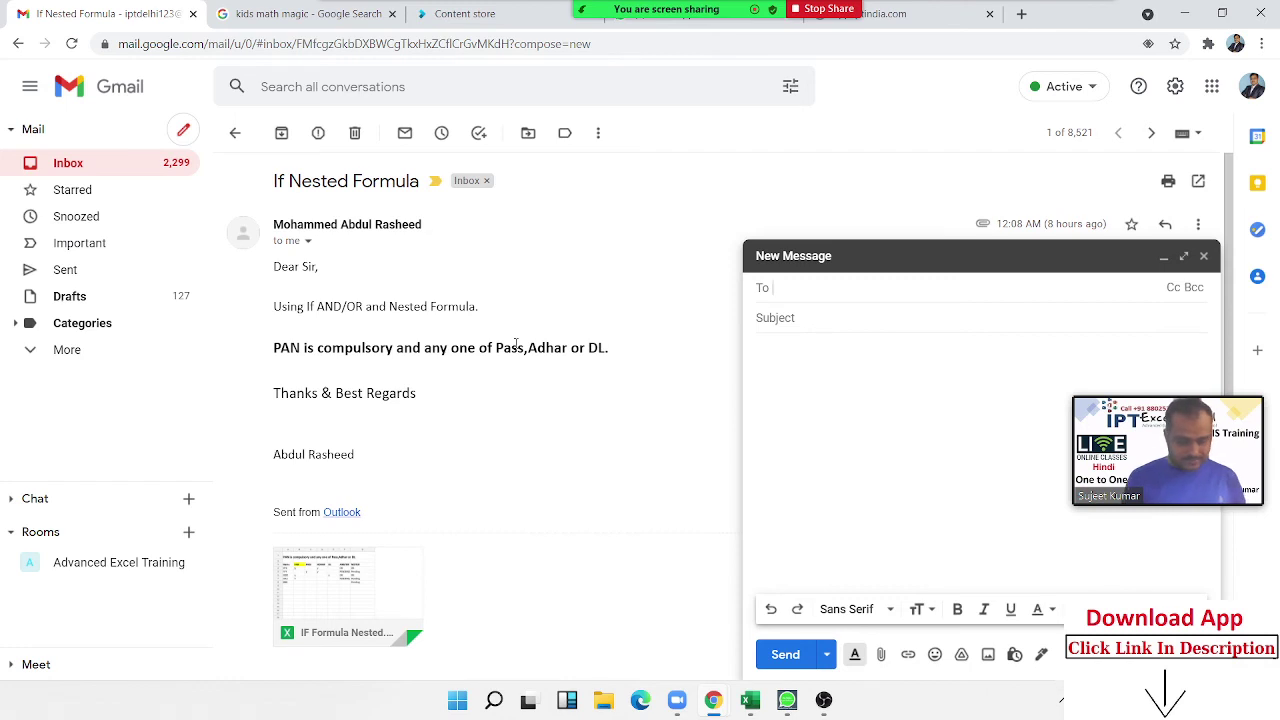
type("ra")
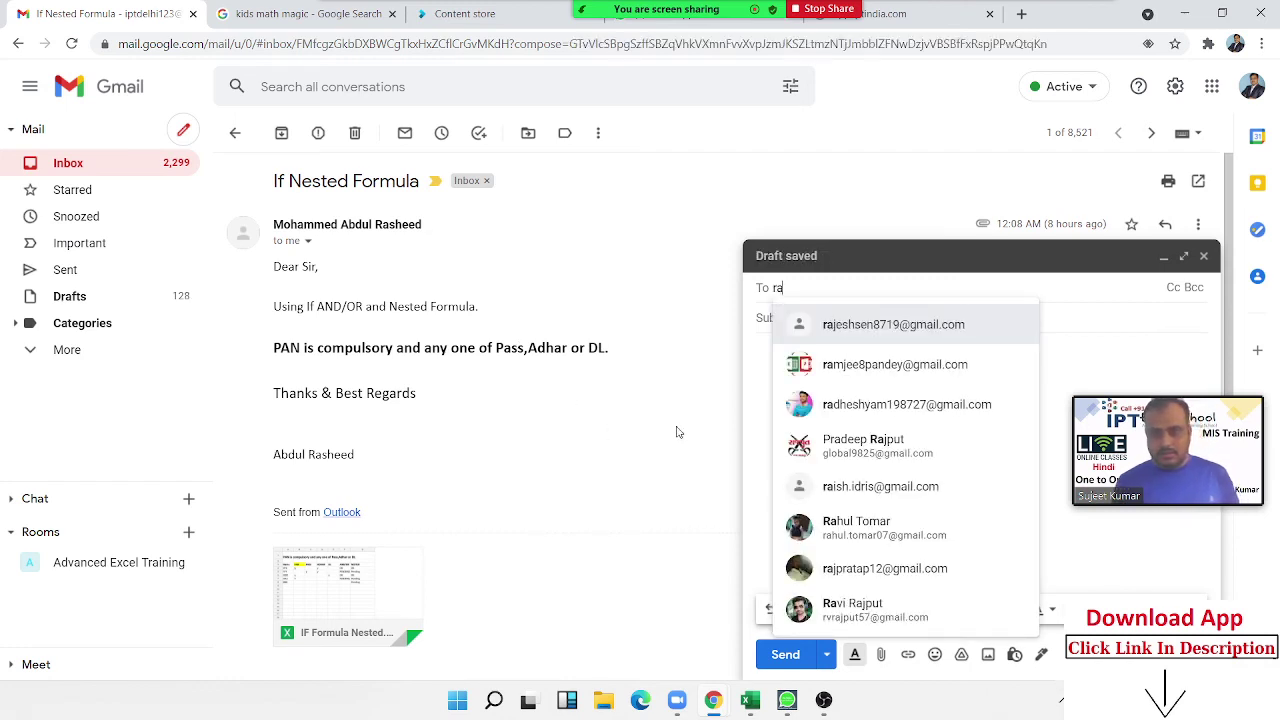
left_click(846, 334)
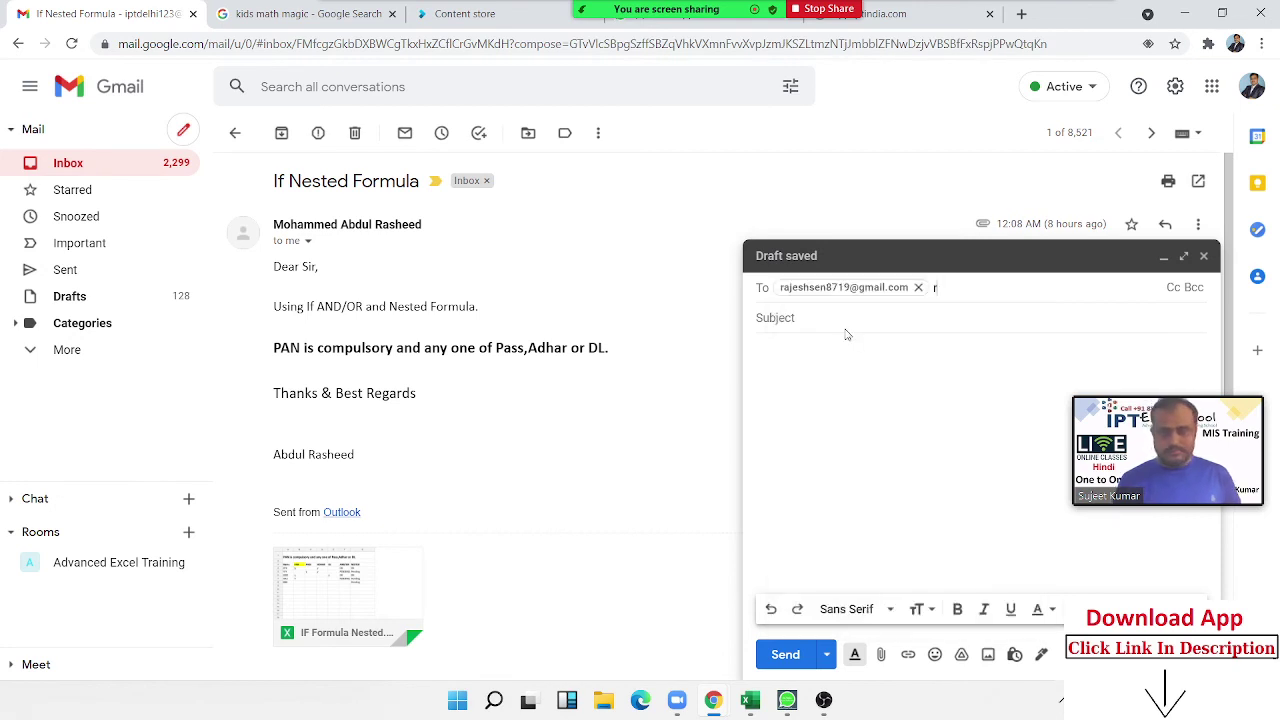
type("a")
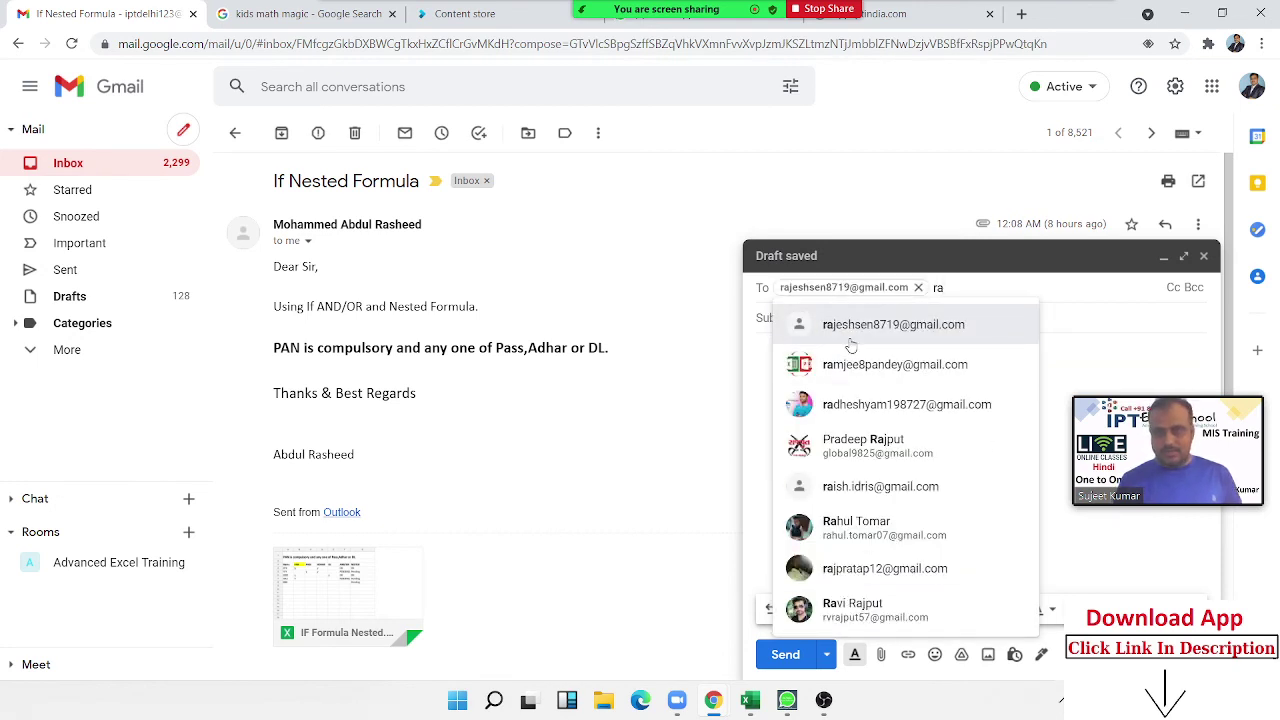
left_click(843, 372)
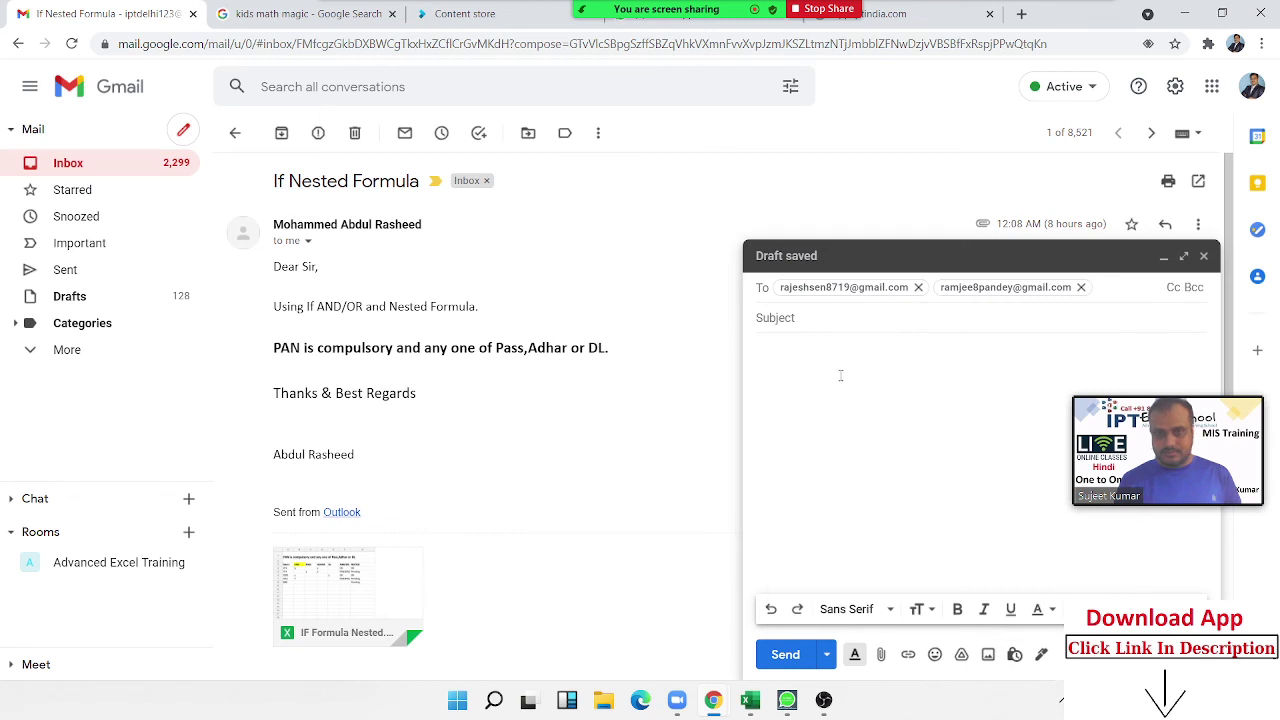
Add a third contact from the autocomplete suggestions to the To field
type("r")
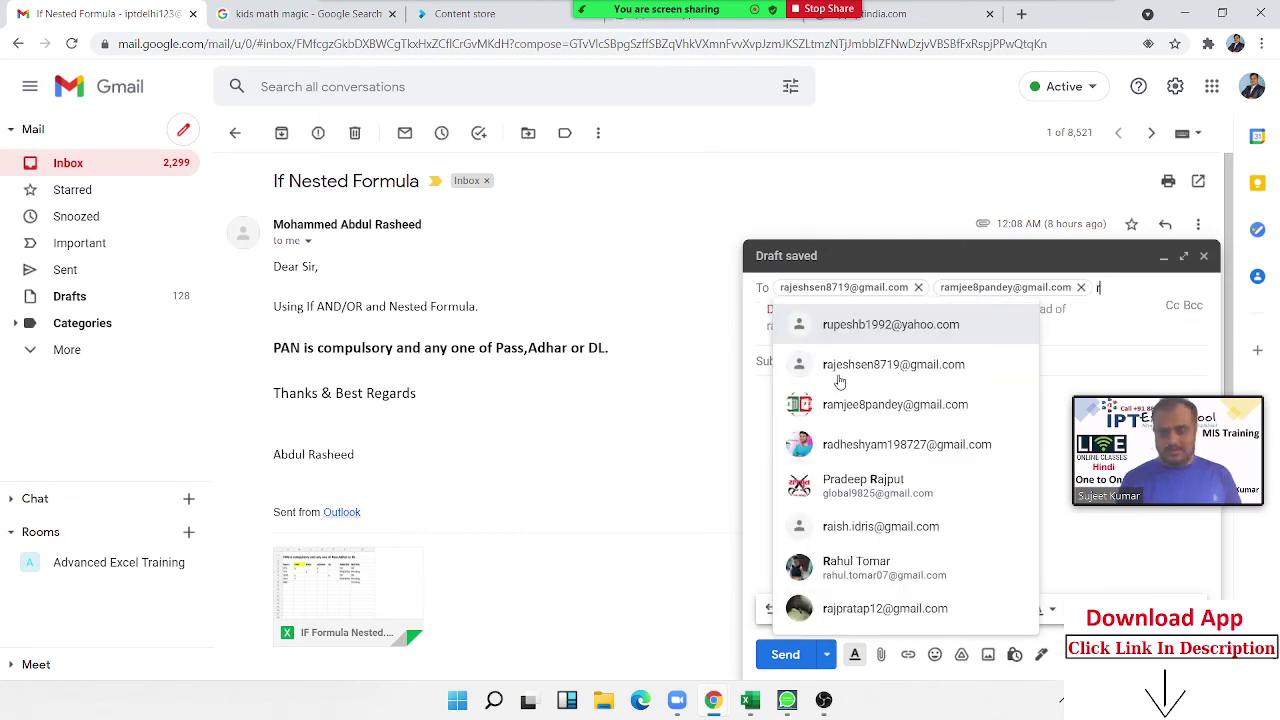
left_click(840, 381)
left_click(848, 379)
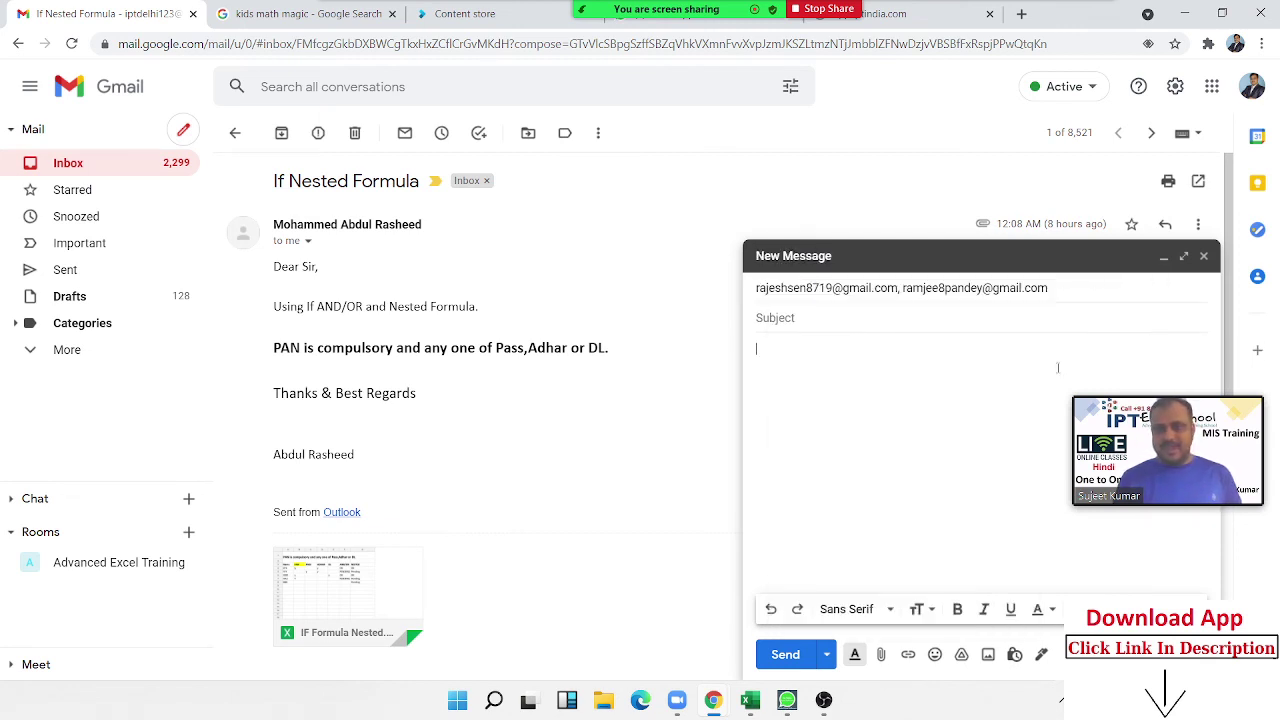
left_click(1127, 295)
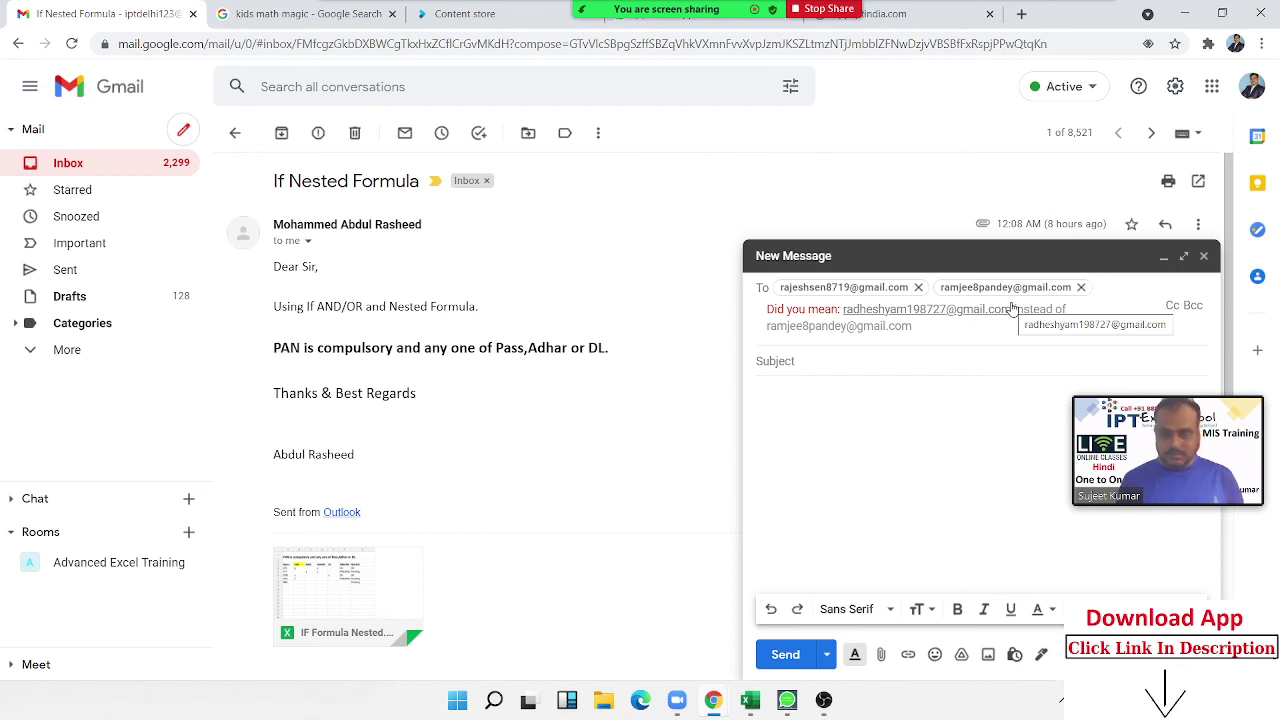
type("am")
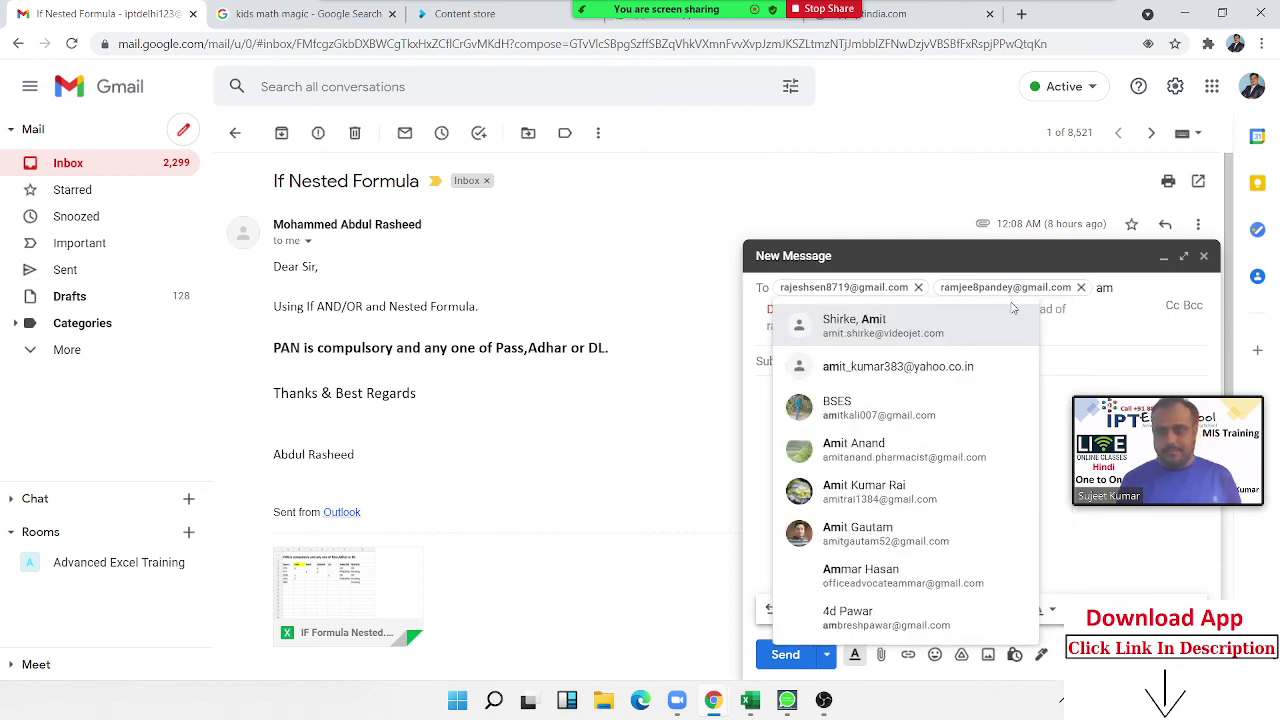
key("BackSpace")
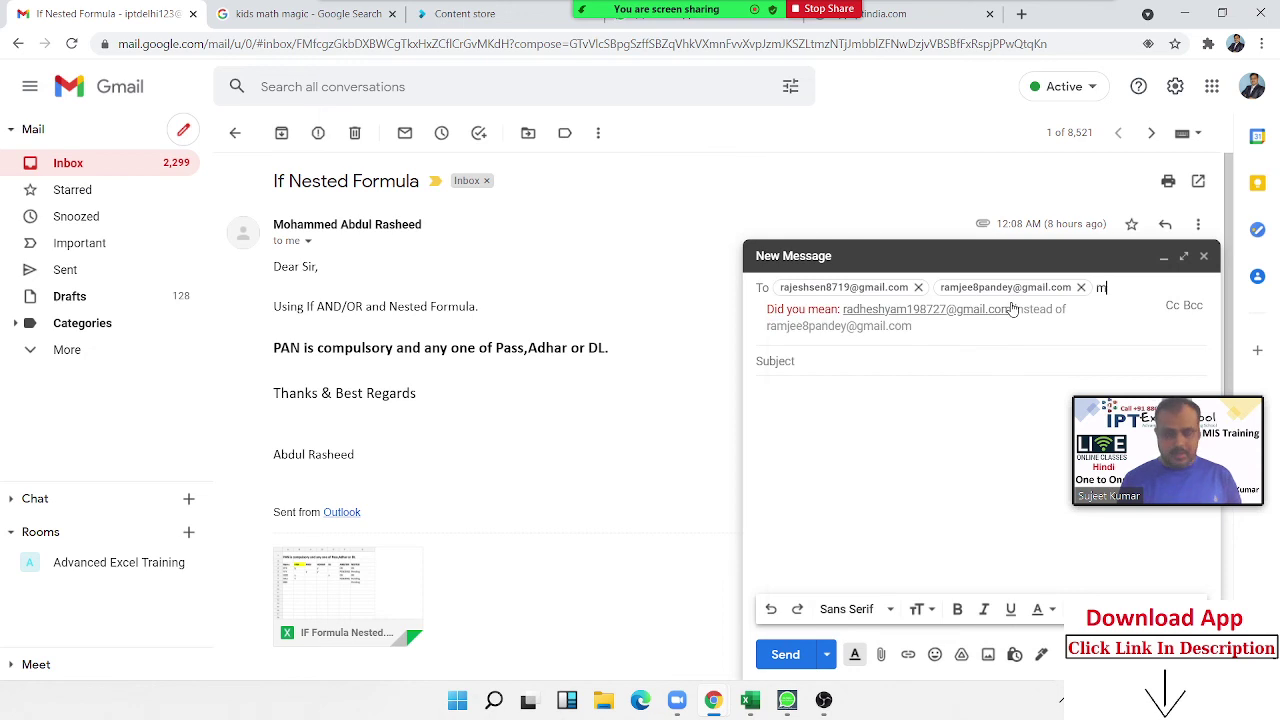
type("a")
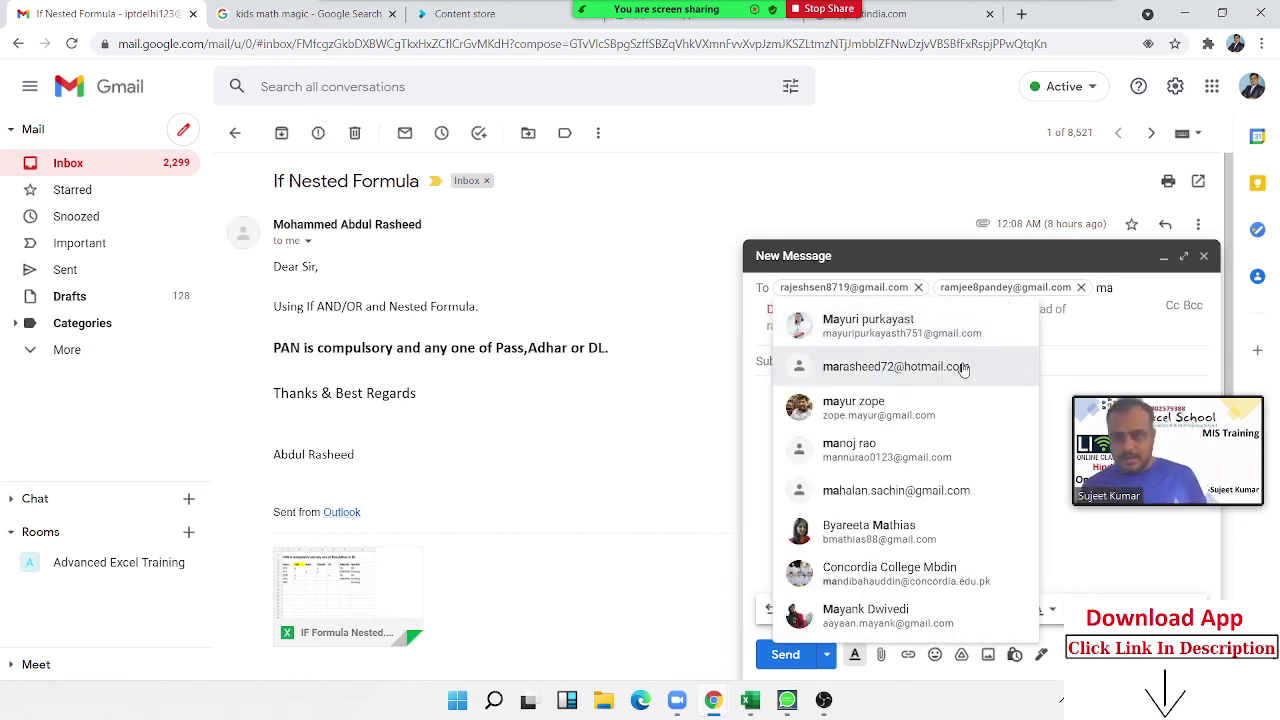
left_click(963, 369)
left_click(887, 424)
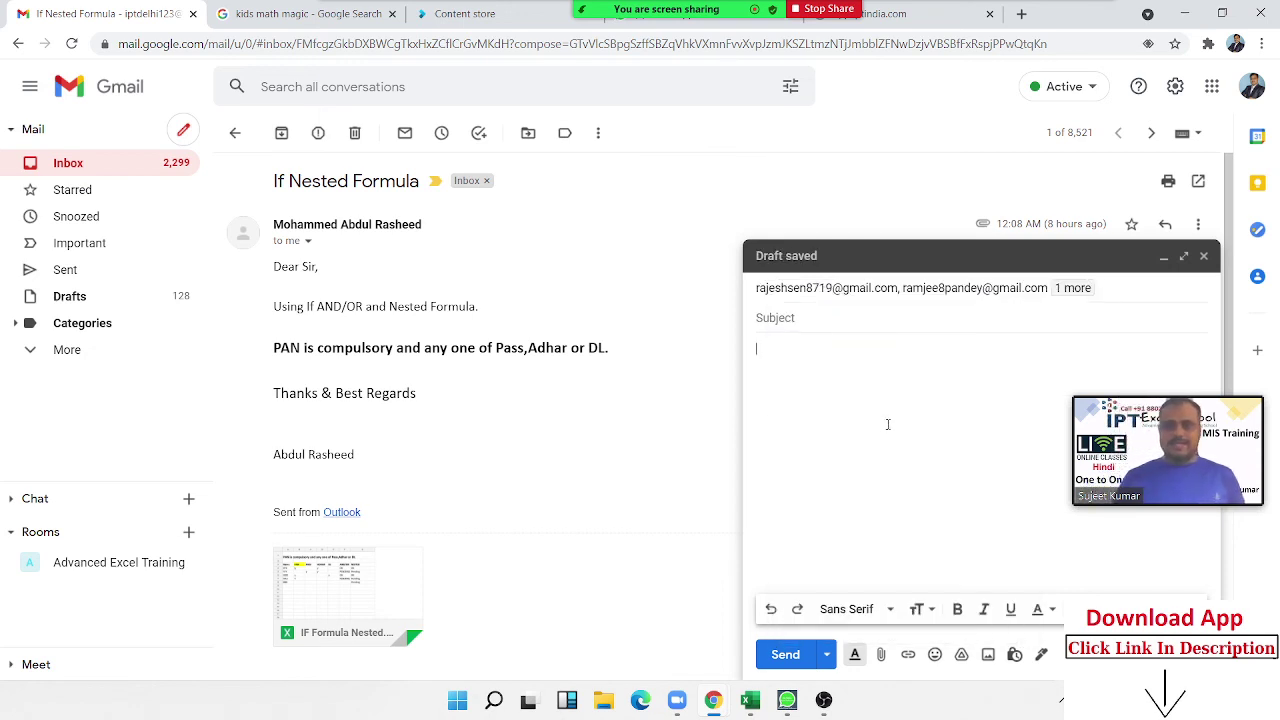
Enter 'If Formulas' as the email subject
type("If Formulas")
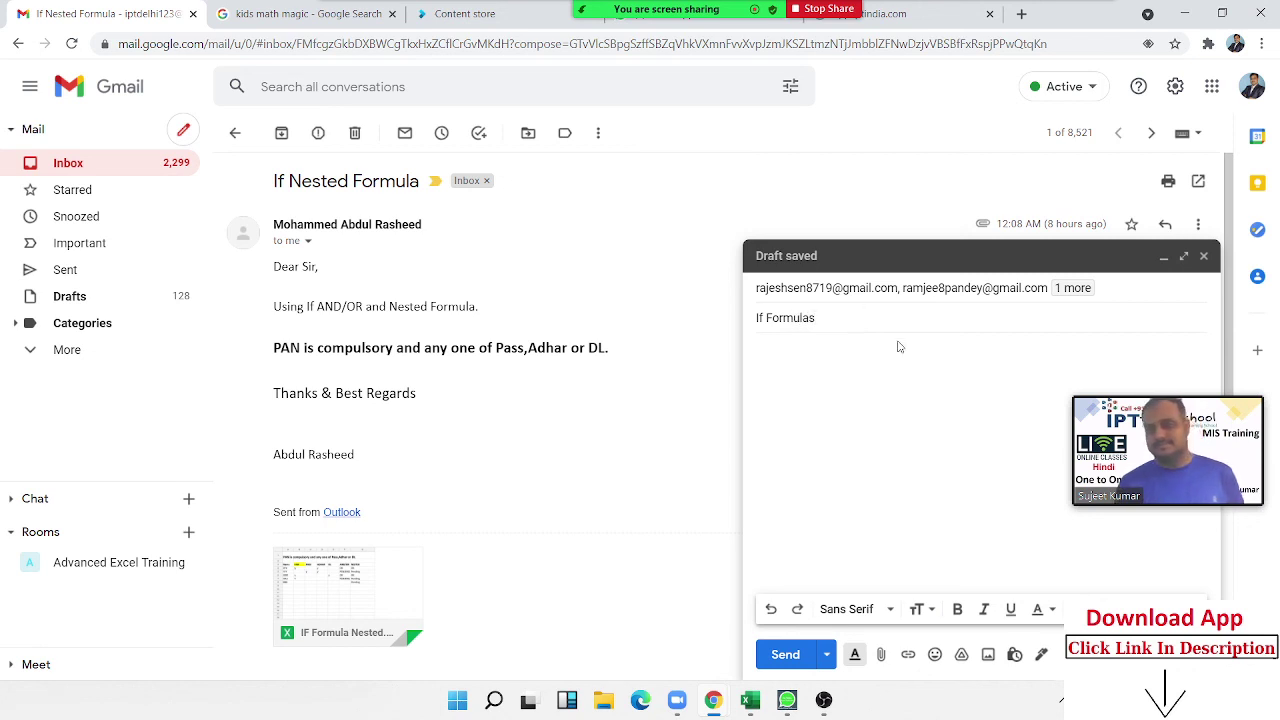
left_click(900, 345)
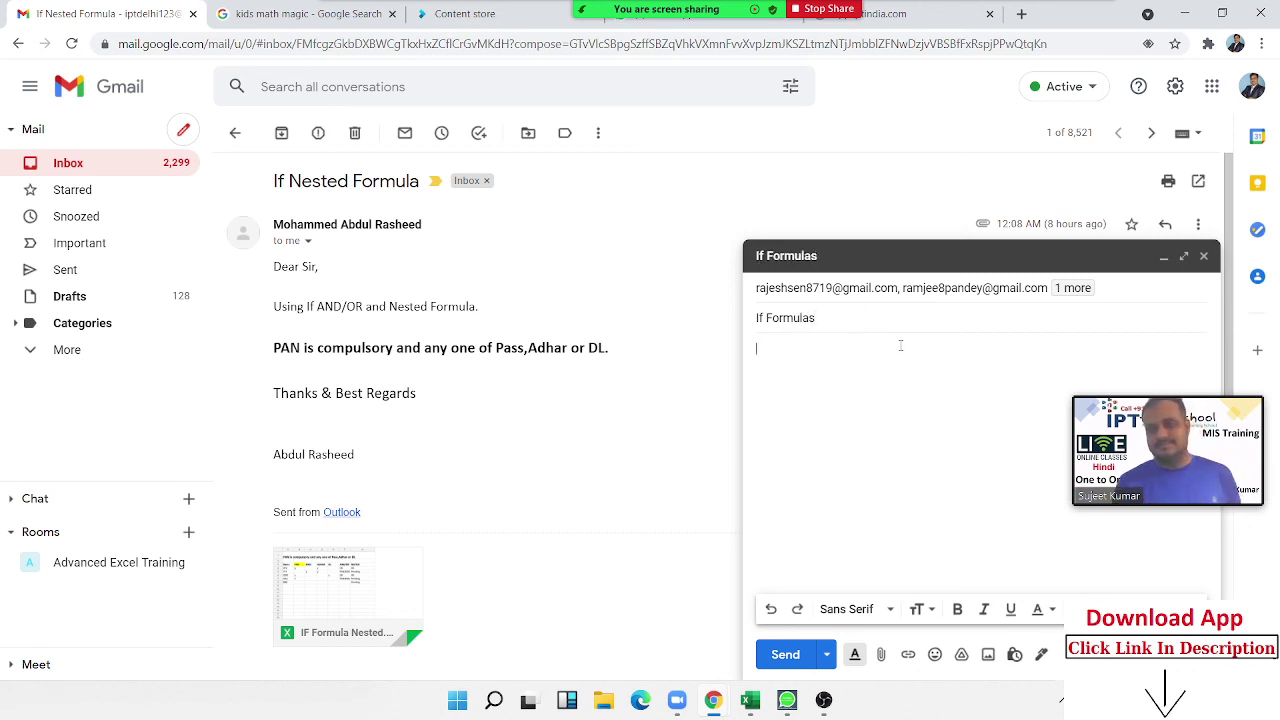
Attach 'If condition test (4) (2)' from Downloads, send the email, and show the desktop
left_click(881, 655)
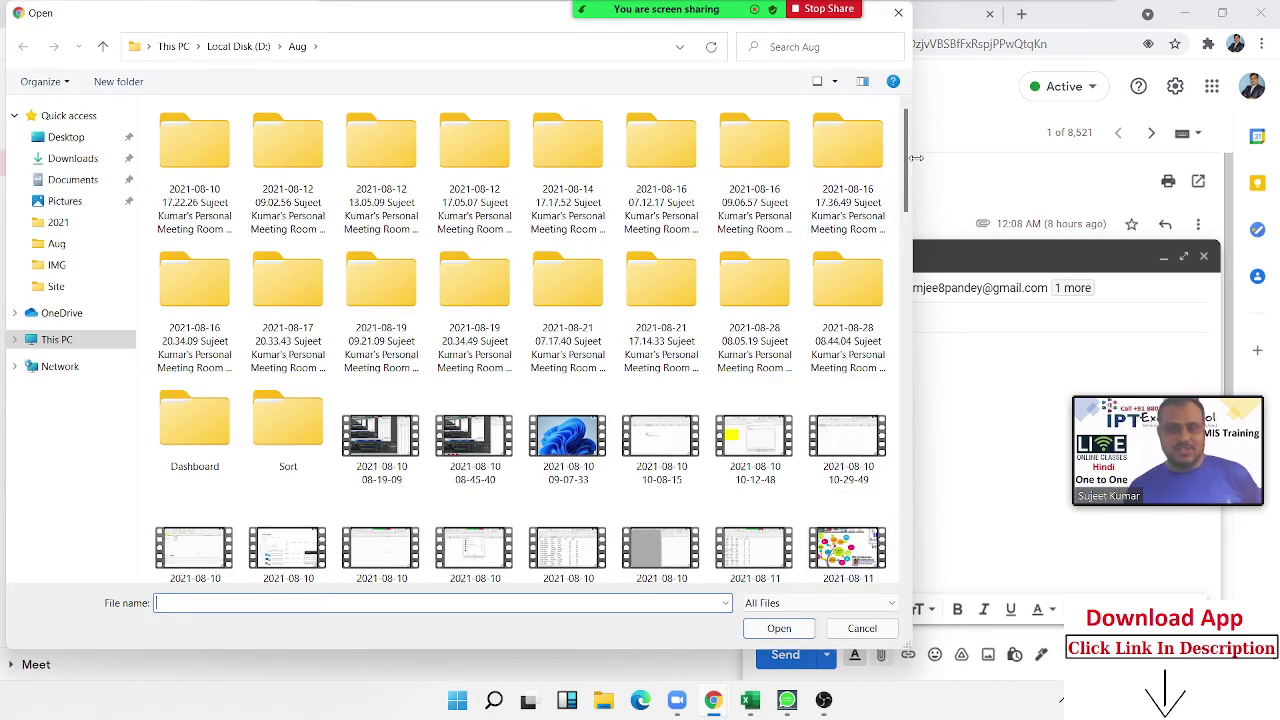
left_click_drag(906, 162, 890, 529)
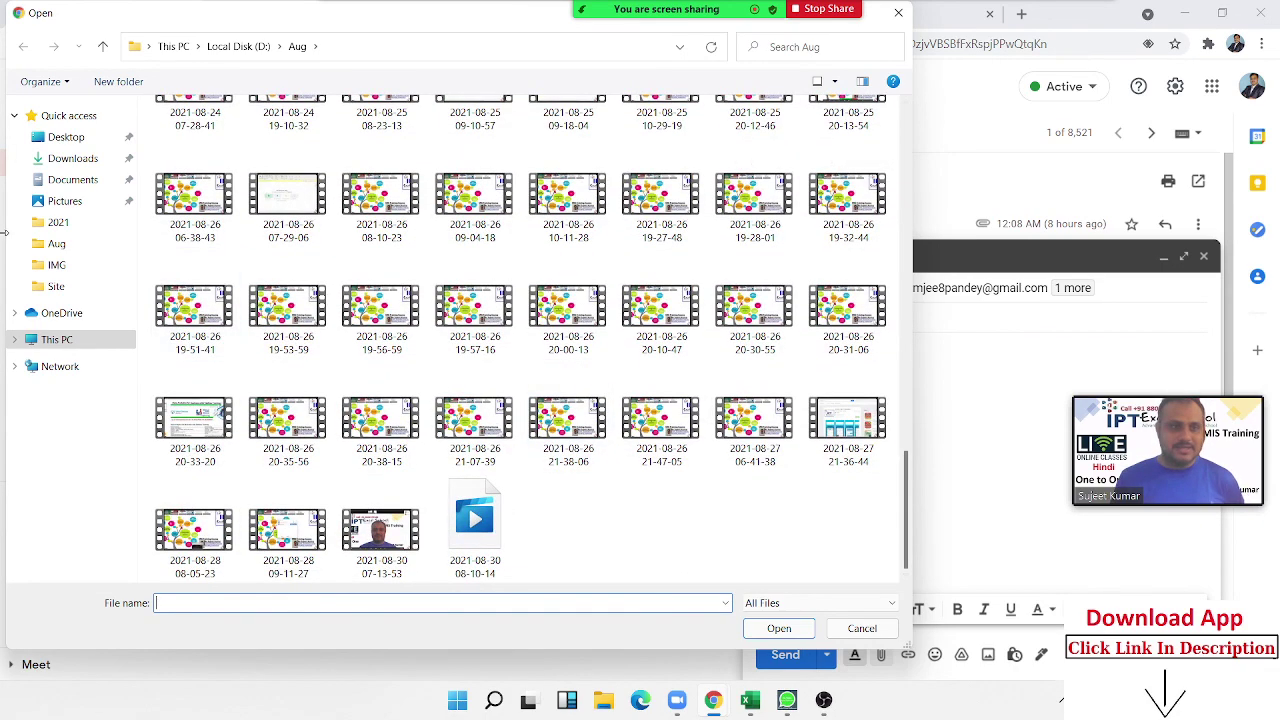
left_click(67, 166)
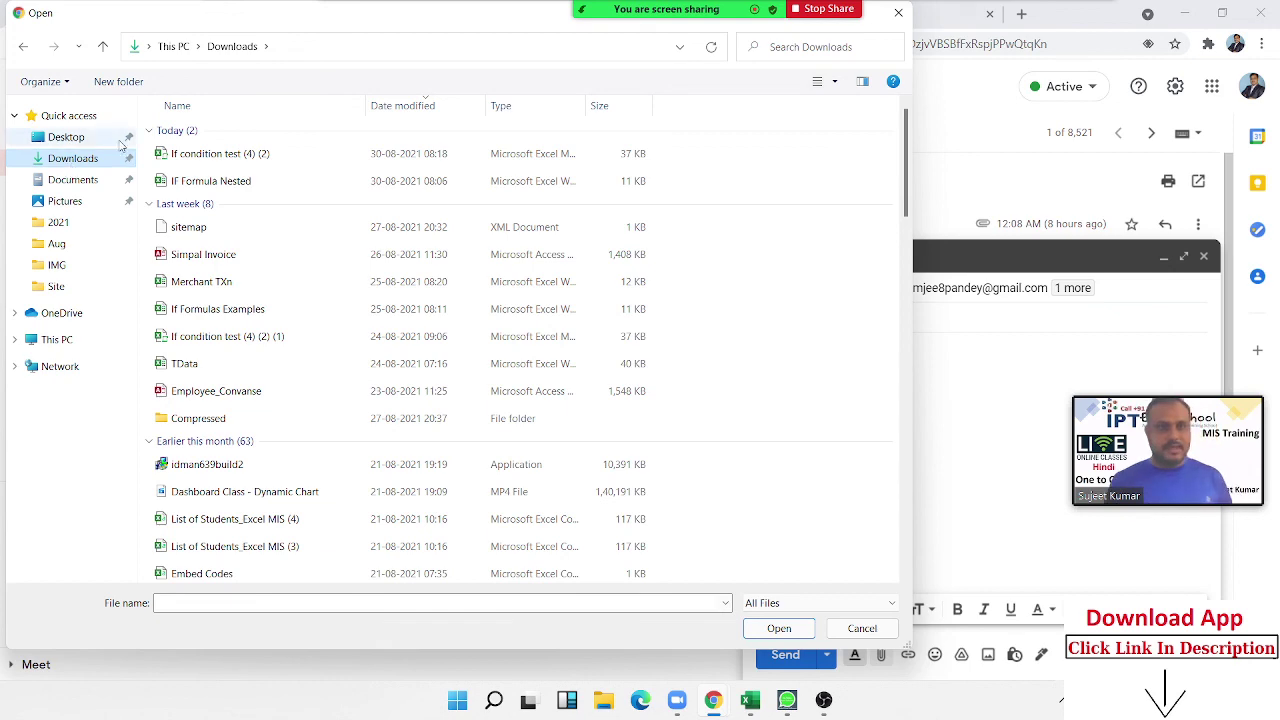
double_click(186, 160)
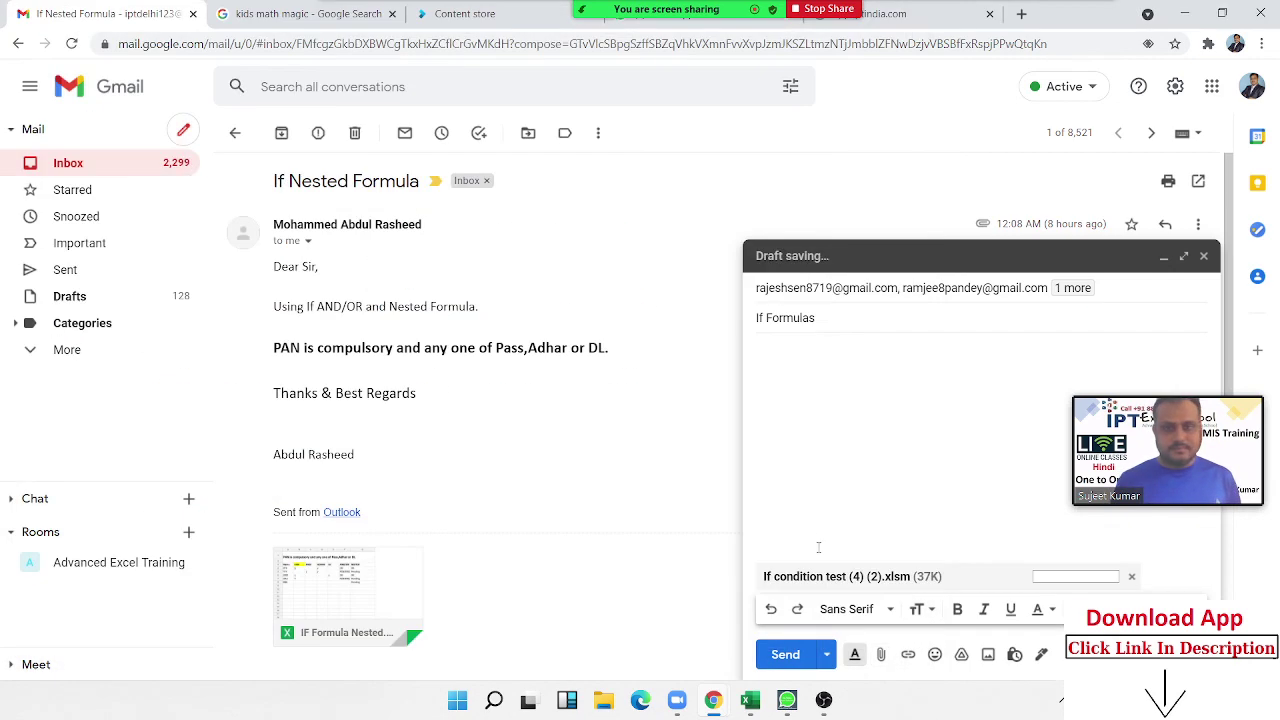
left_click(786, 655)
key("super+d")
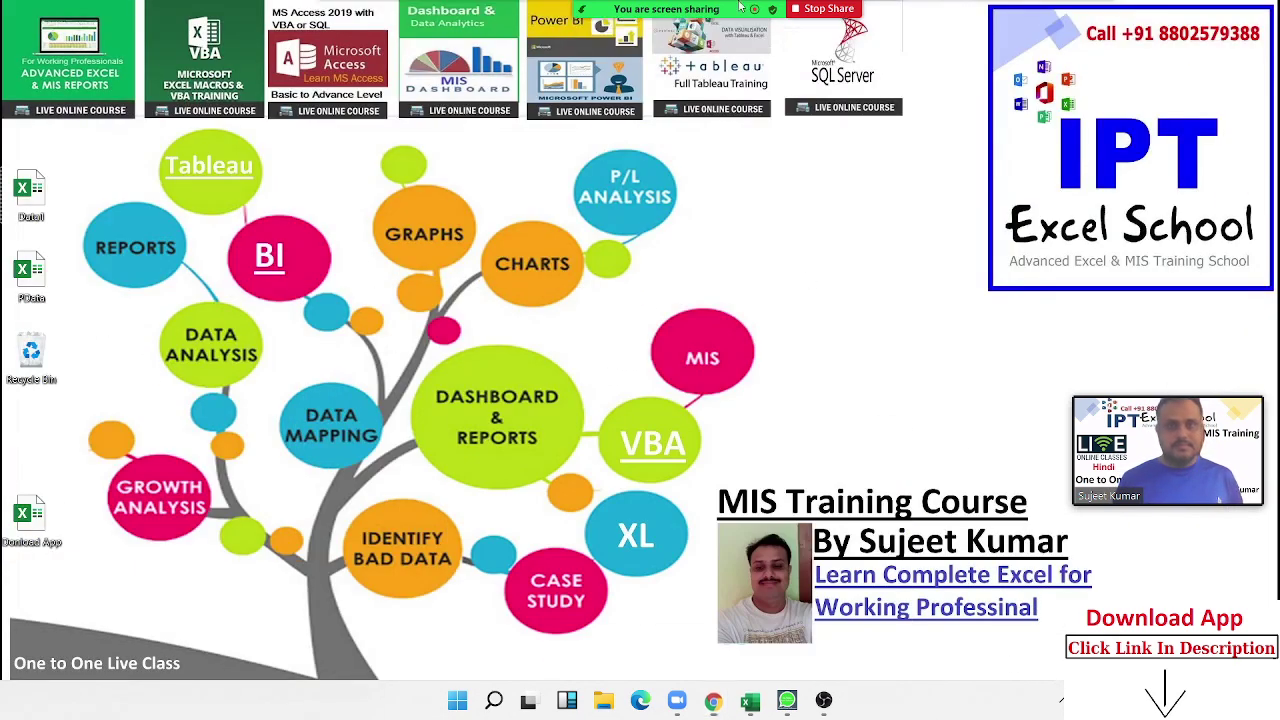